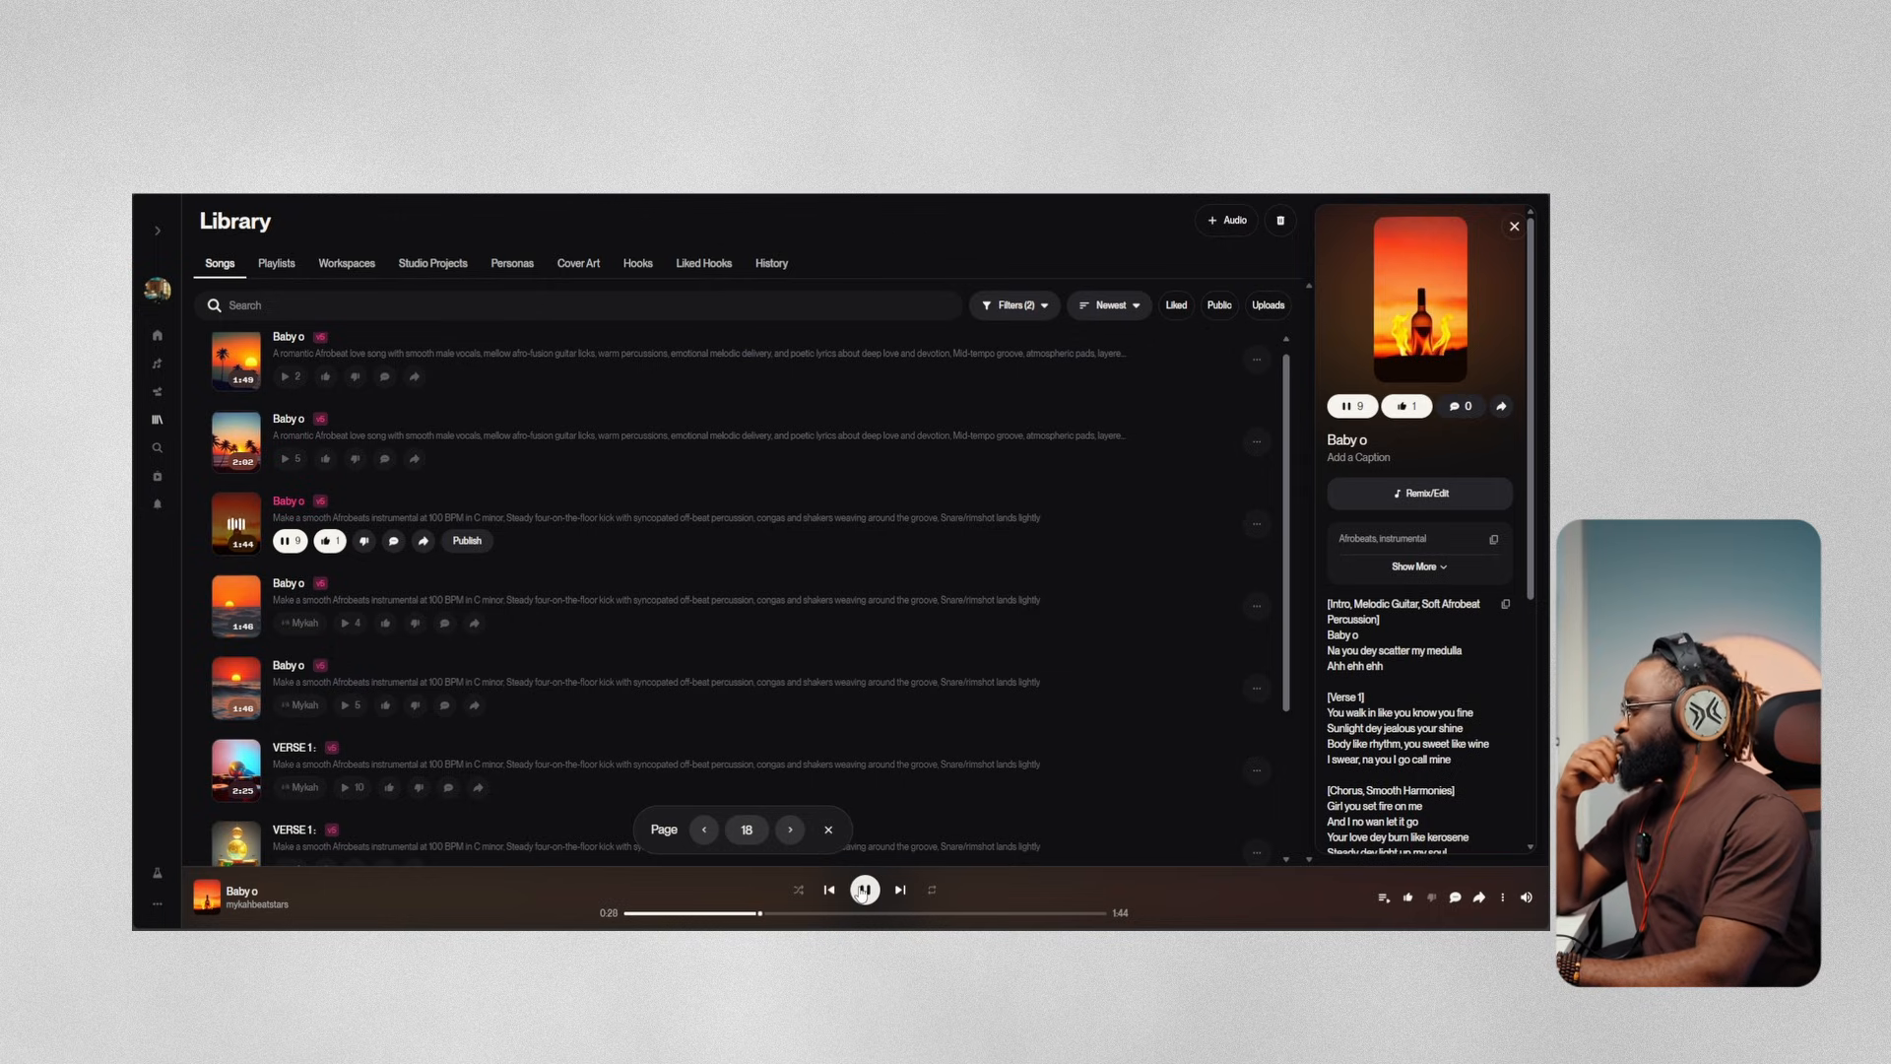
Pause playback and download all extracted stems of the liked 1:44 "Baby o" song as tempo-locked WAV
left_click(864, 889)
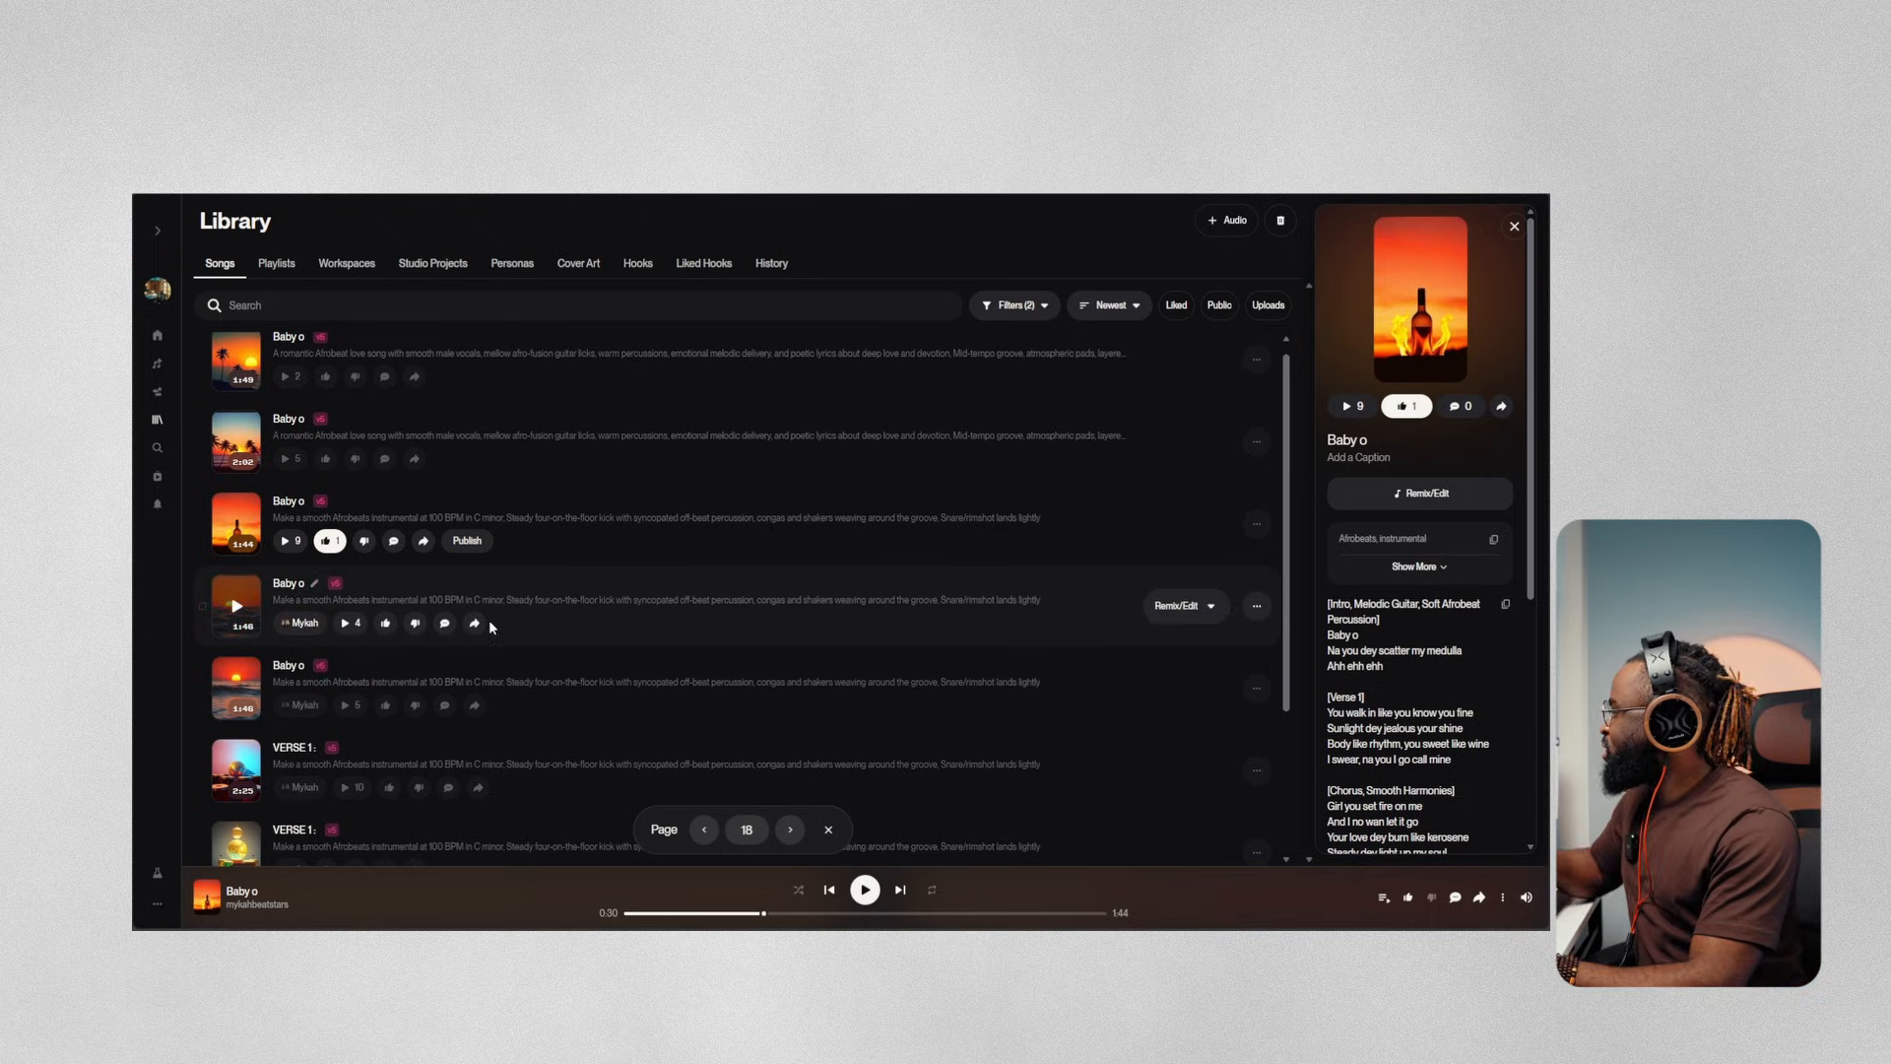
left_click(1257, 523)
mouse_move(1150, 555)
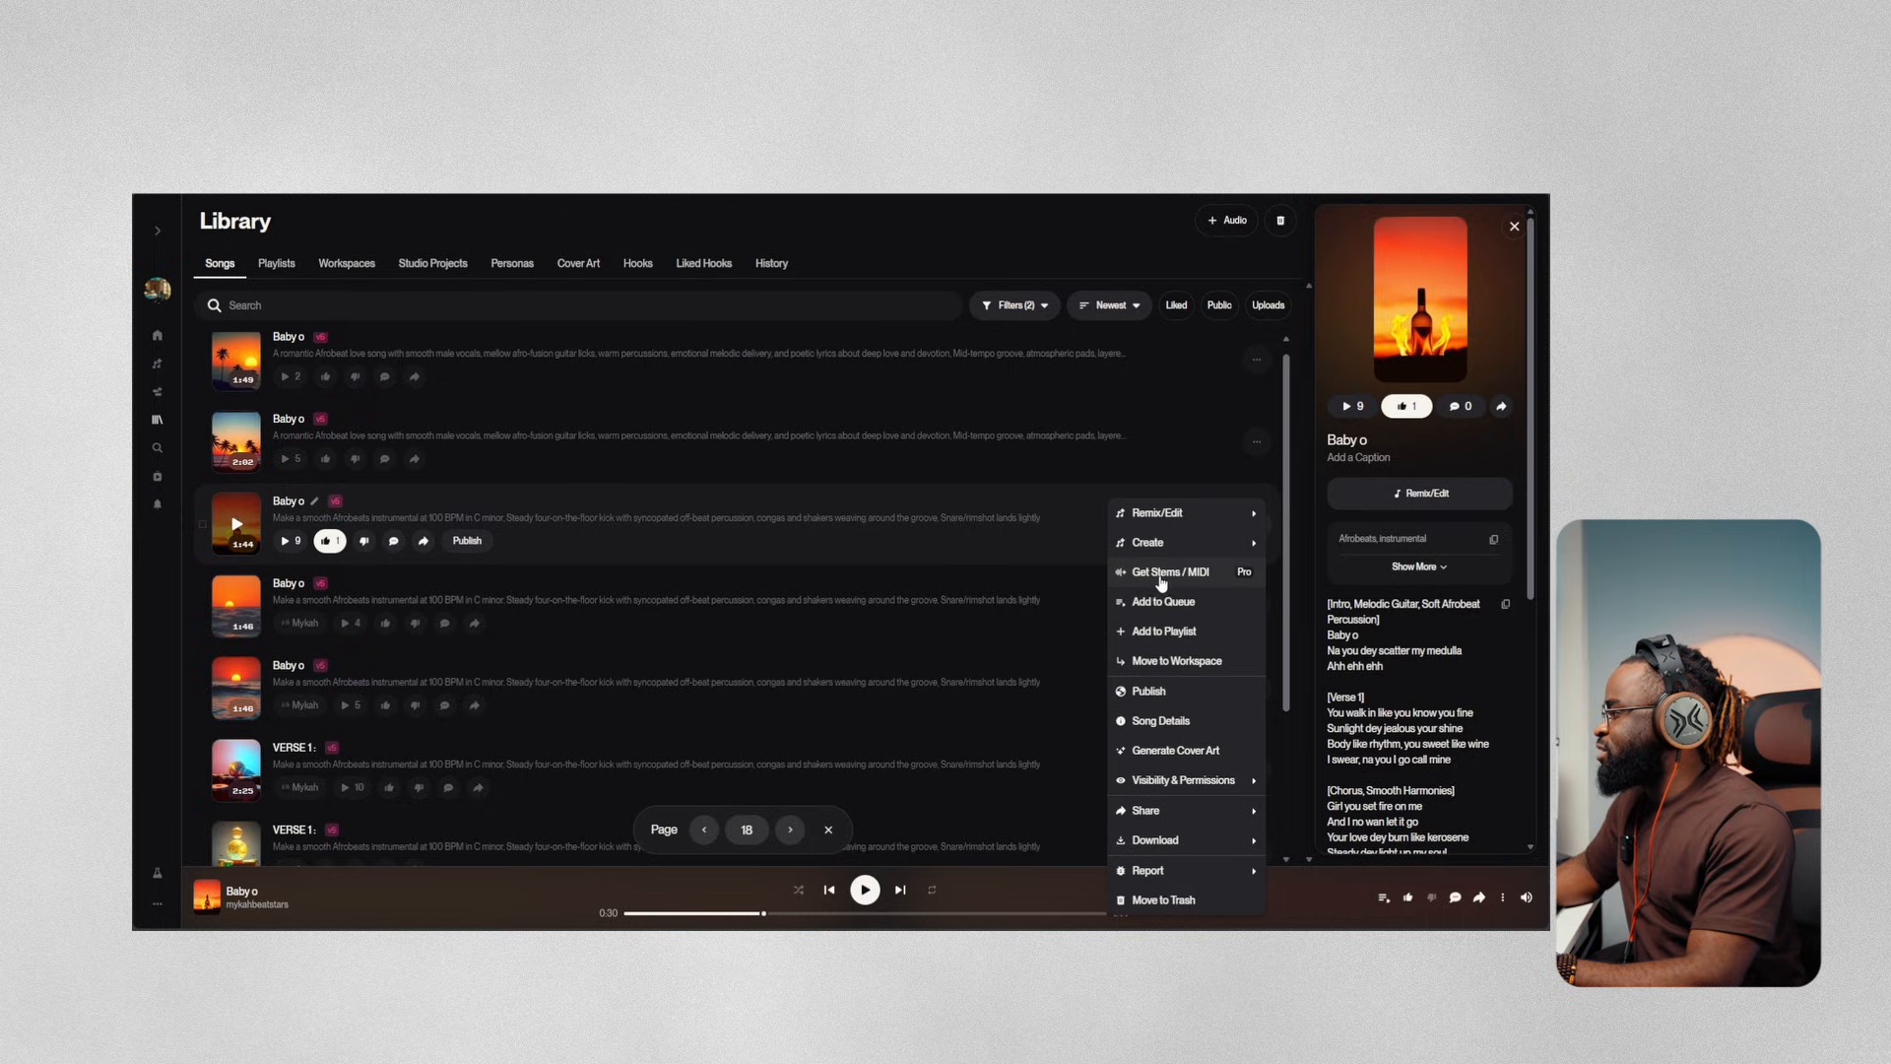
left_click(1165, 574)
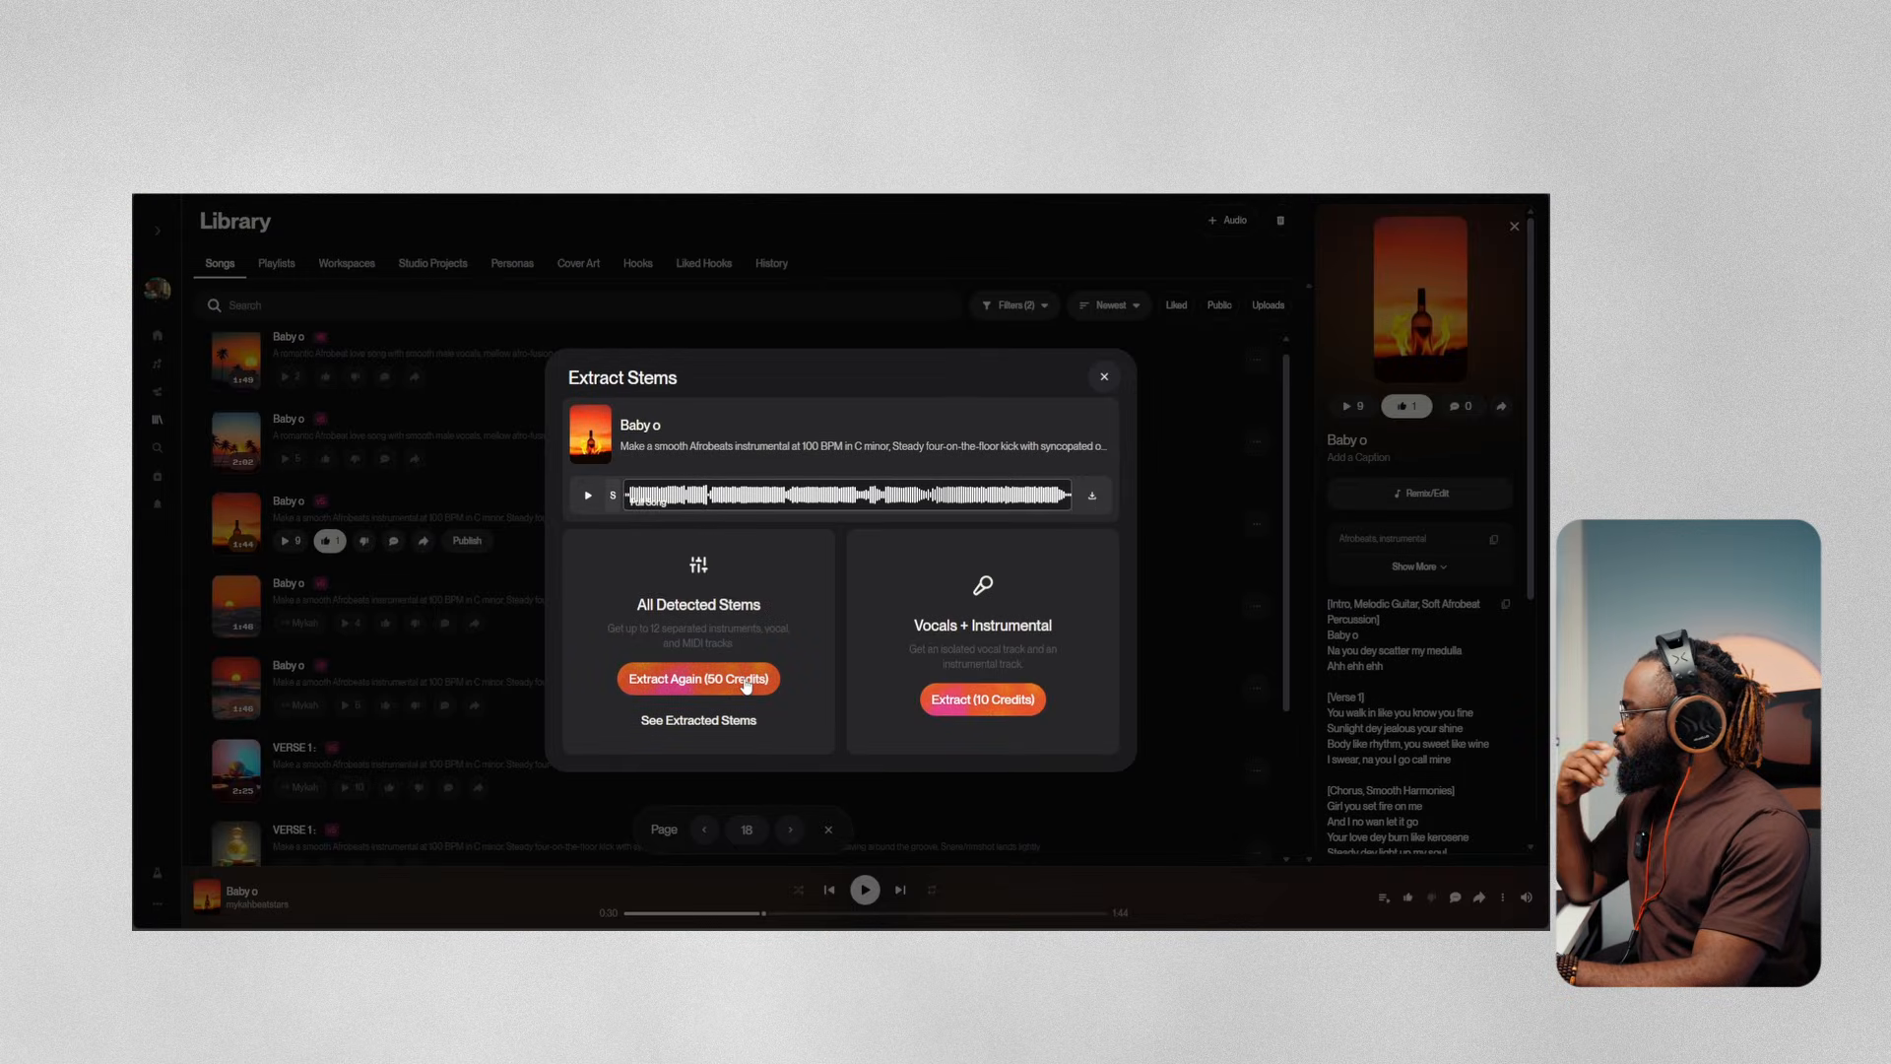
left_click(735, 720)
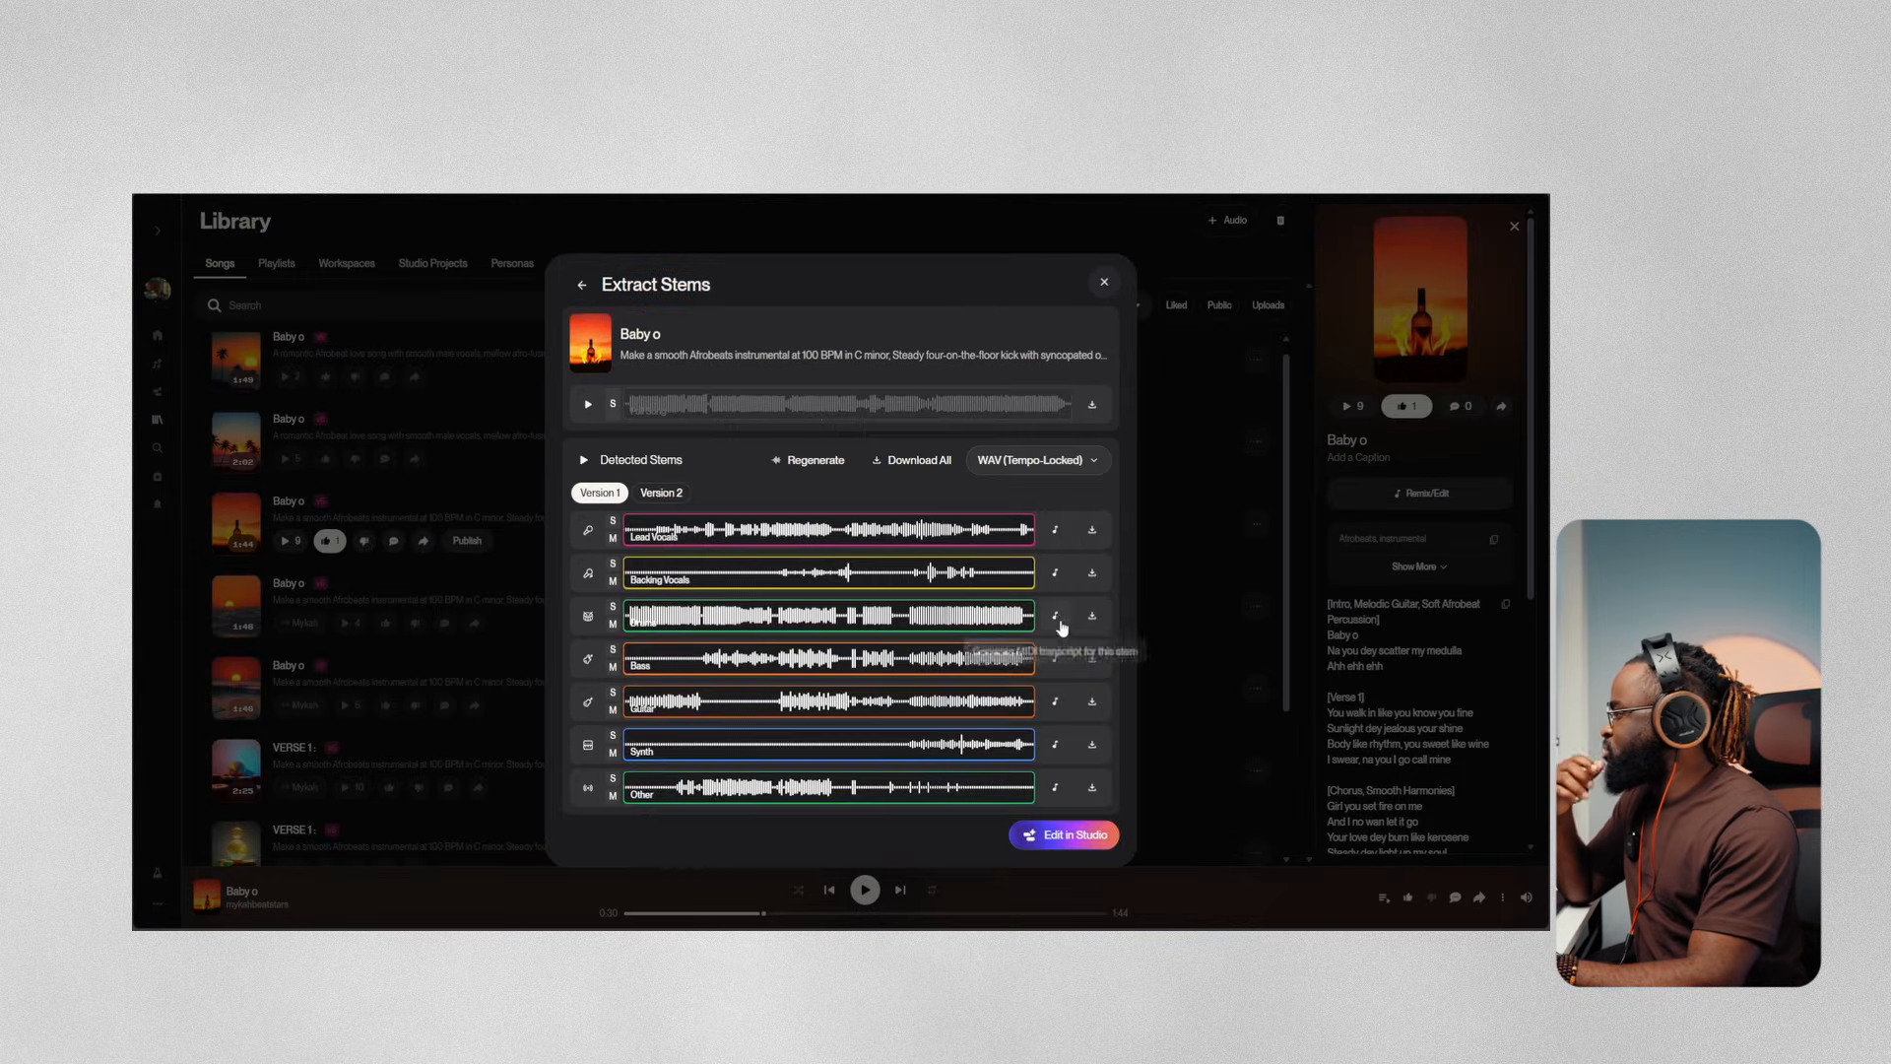
left_click(924, 463)
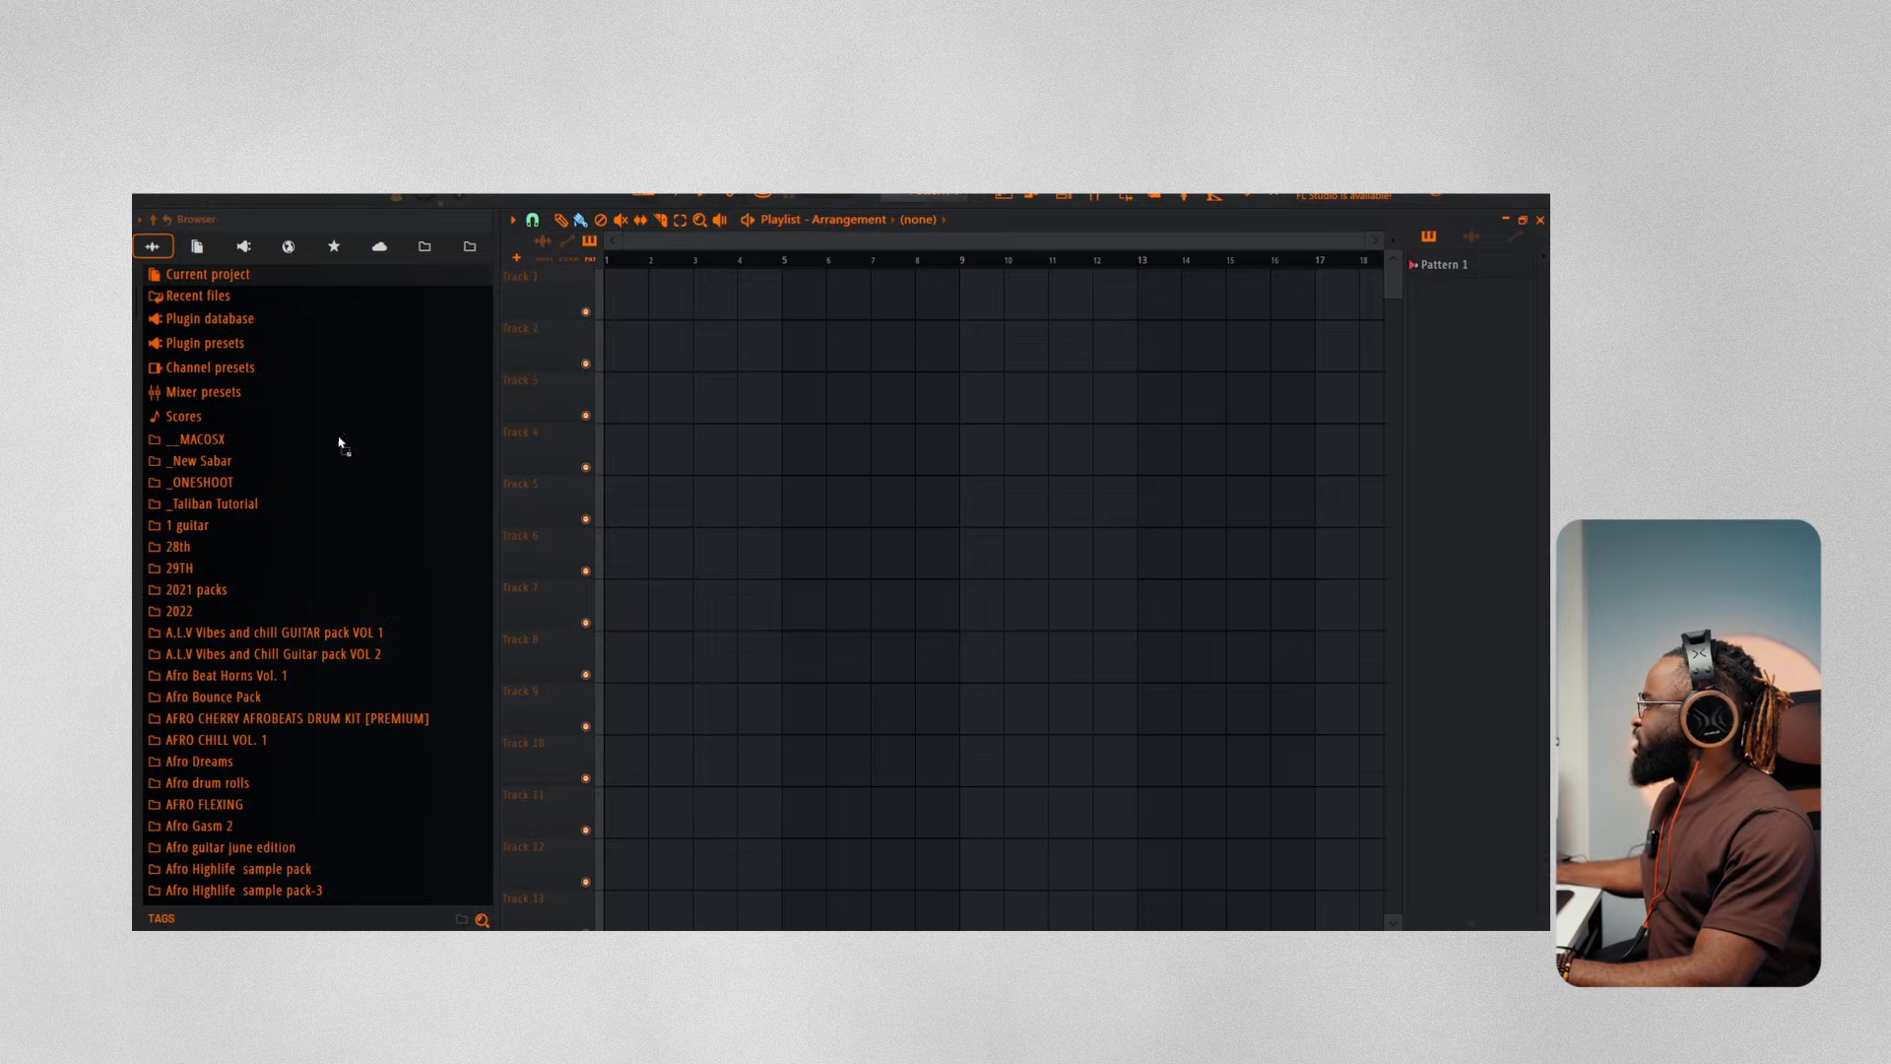
Switch to FL Studio, place the seven stems on Tracks 1 to 7 from bar 1, and play them together briefly
left_click_drag(338, 443, 622, 297)
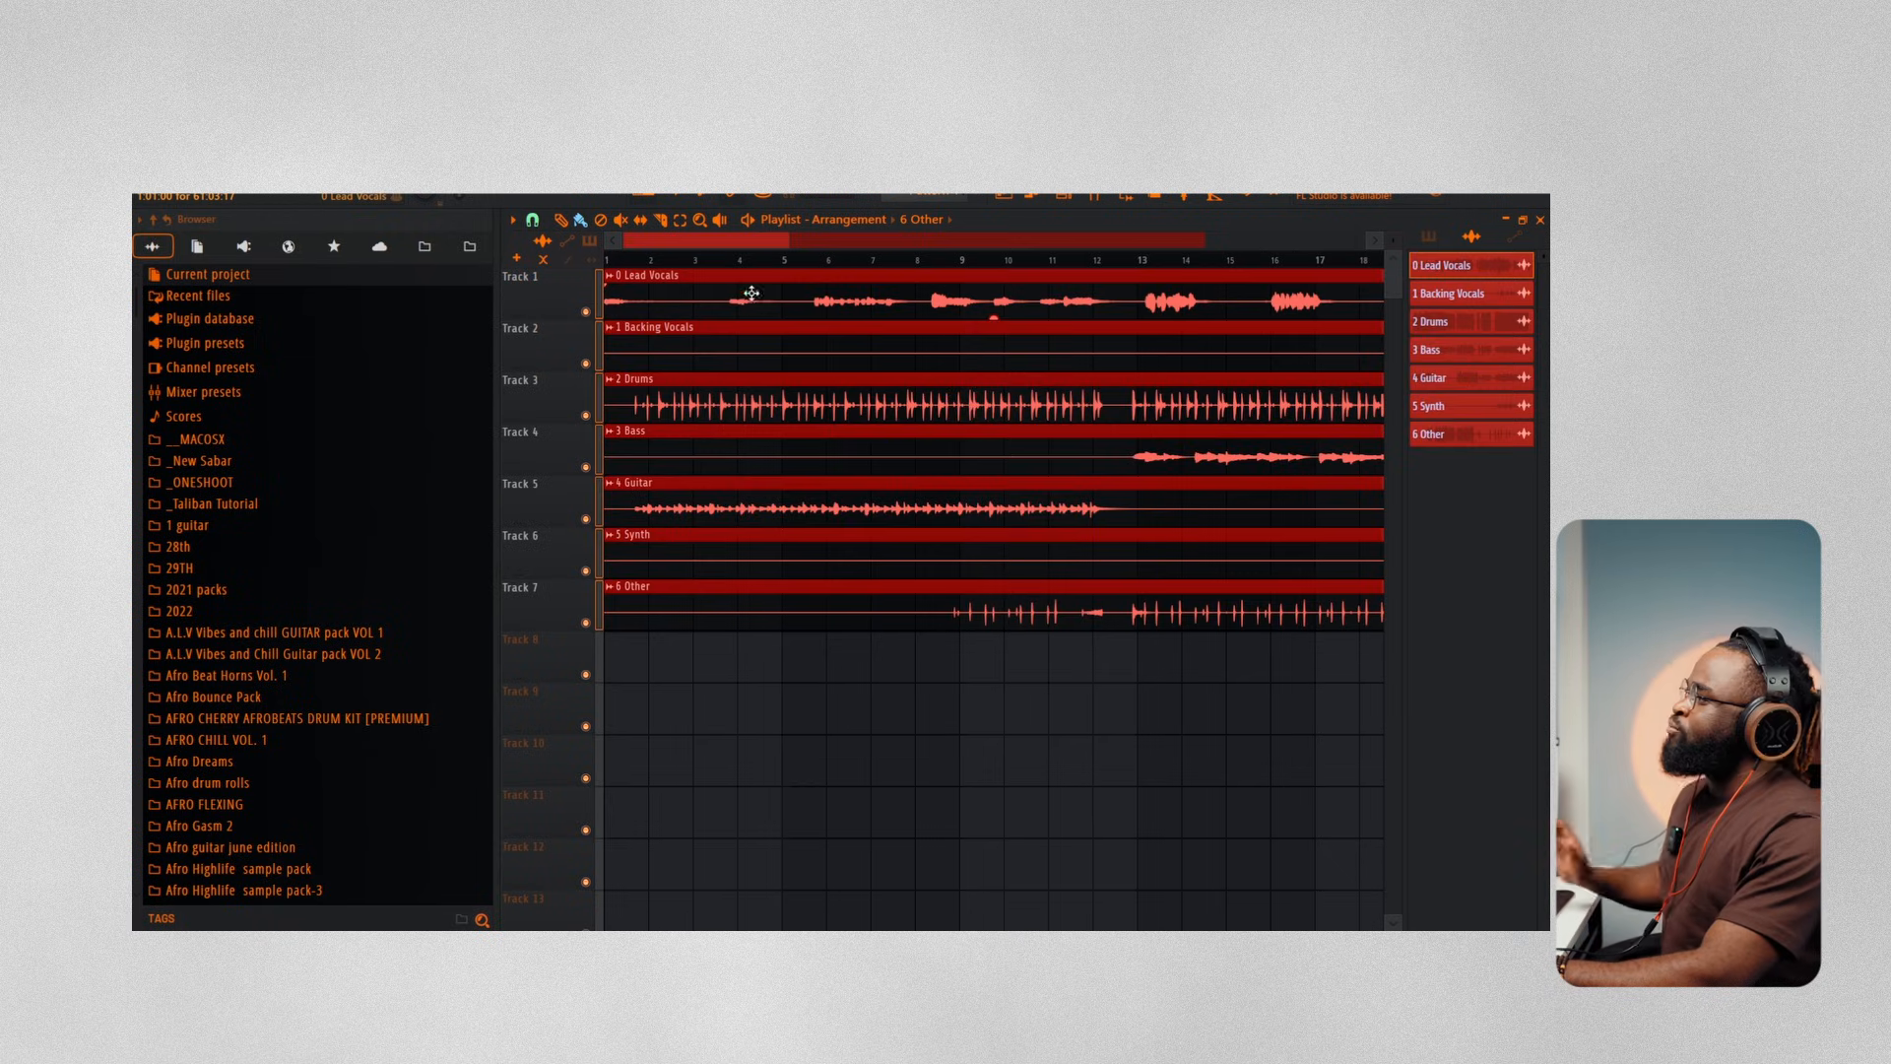
scroll(785, 271, "down", 5)
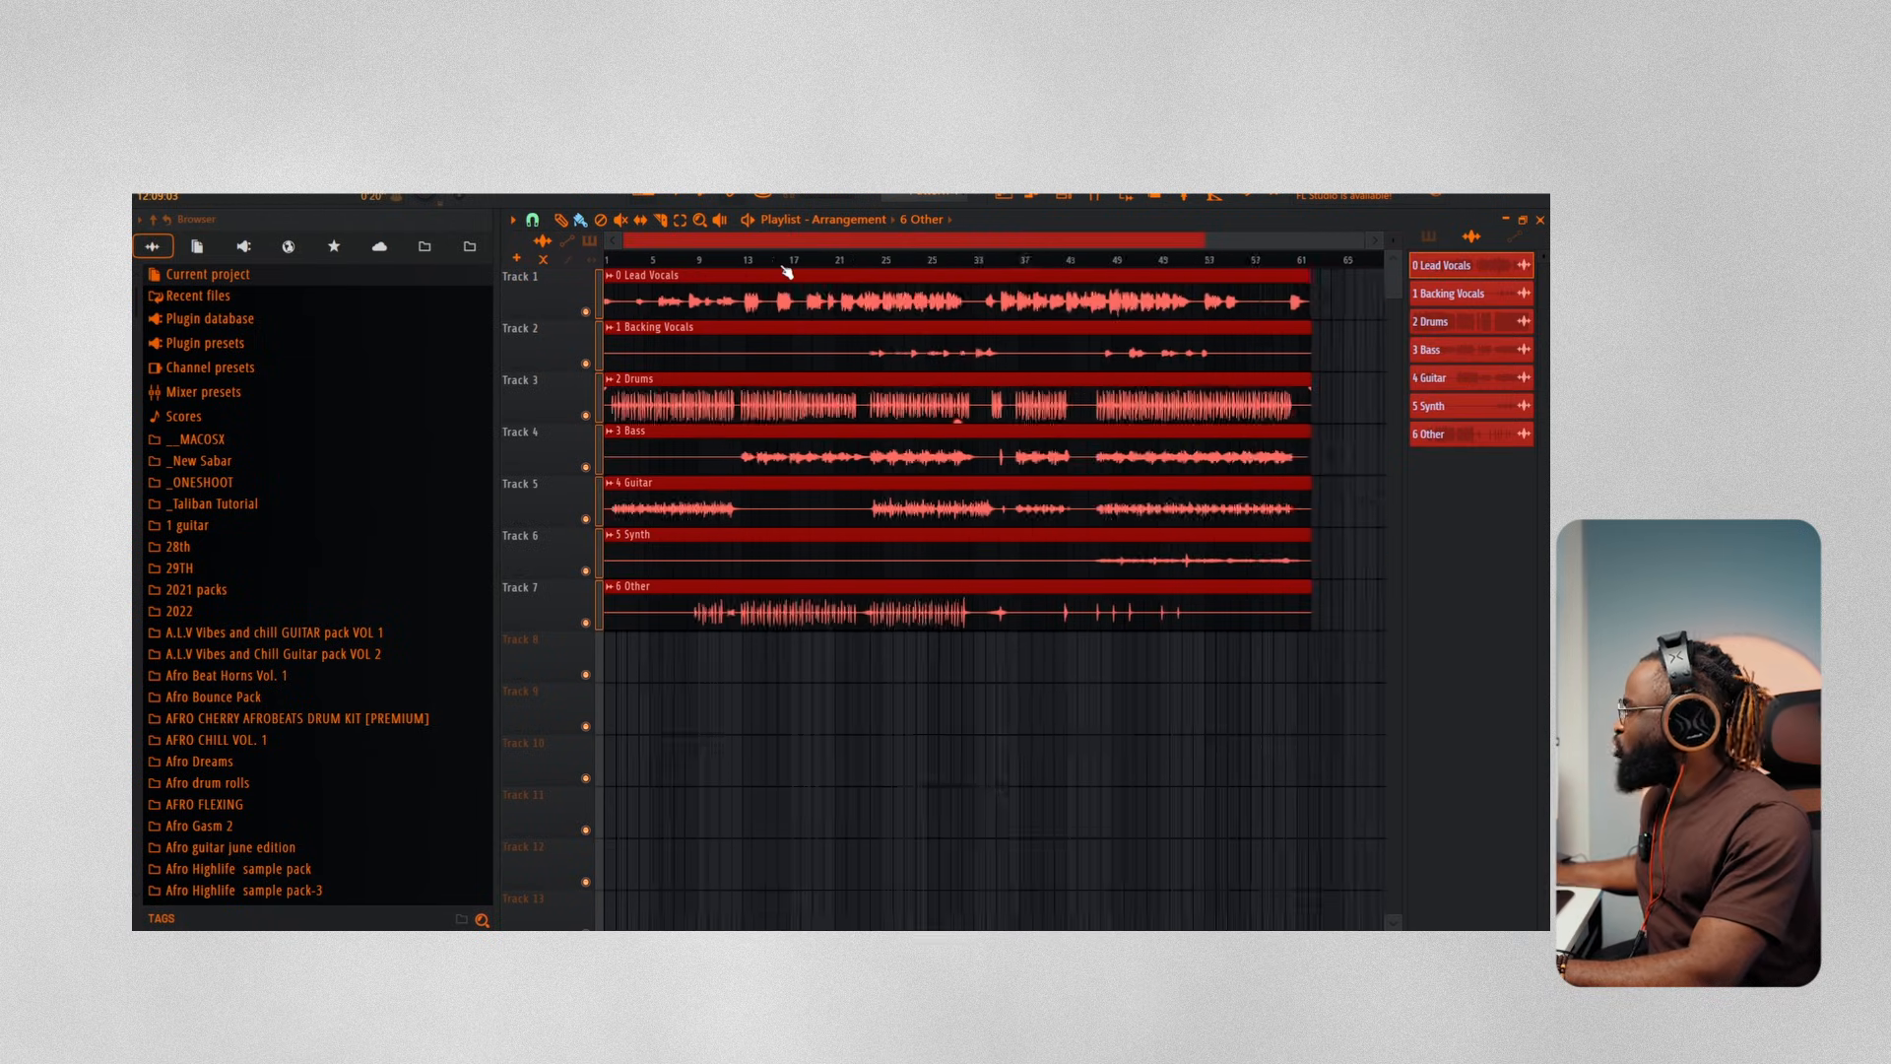
key("space")
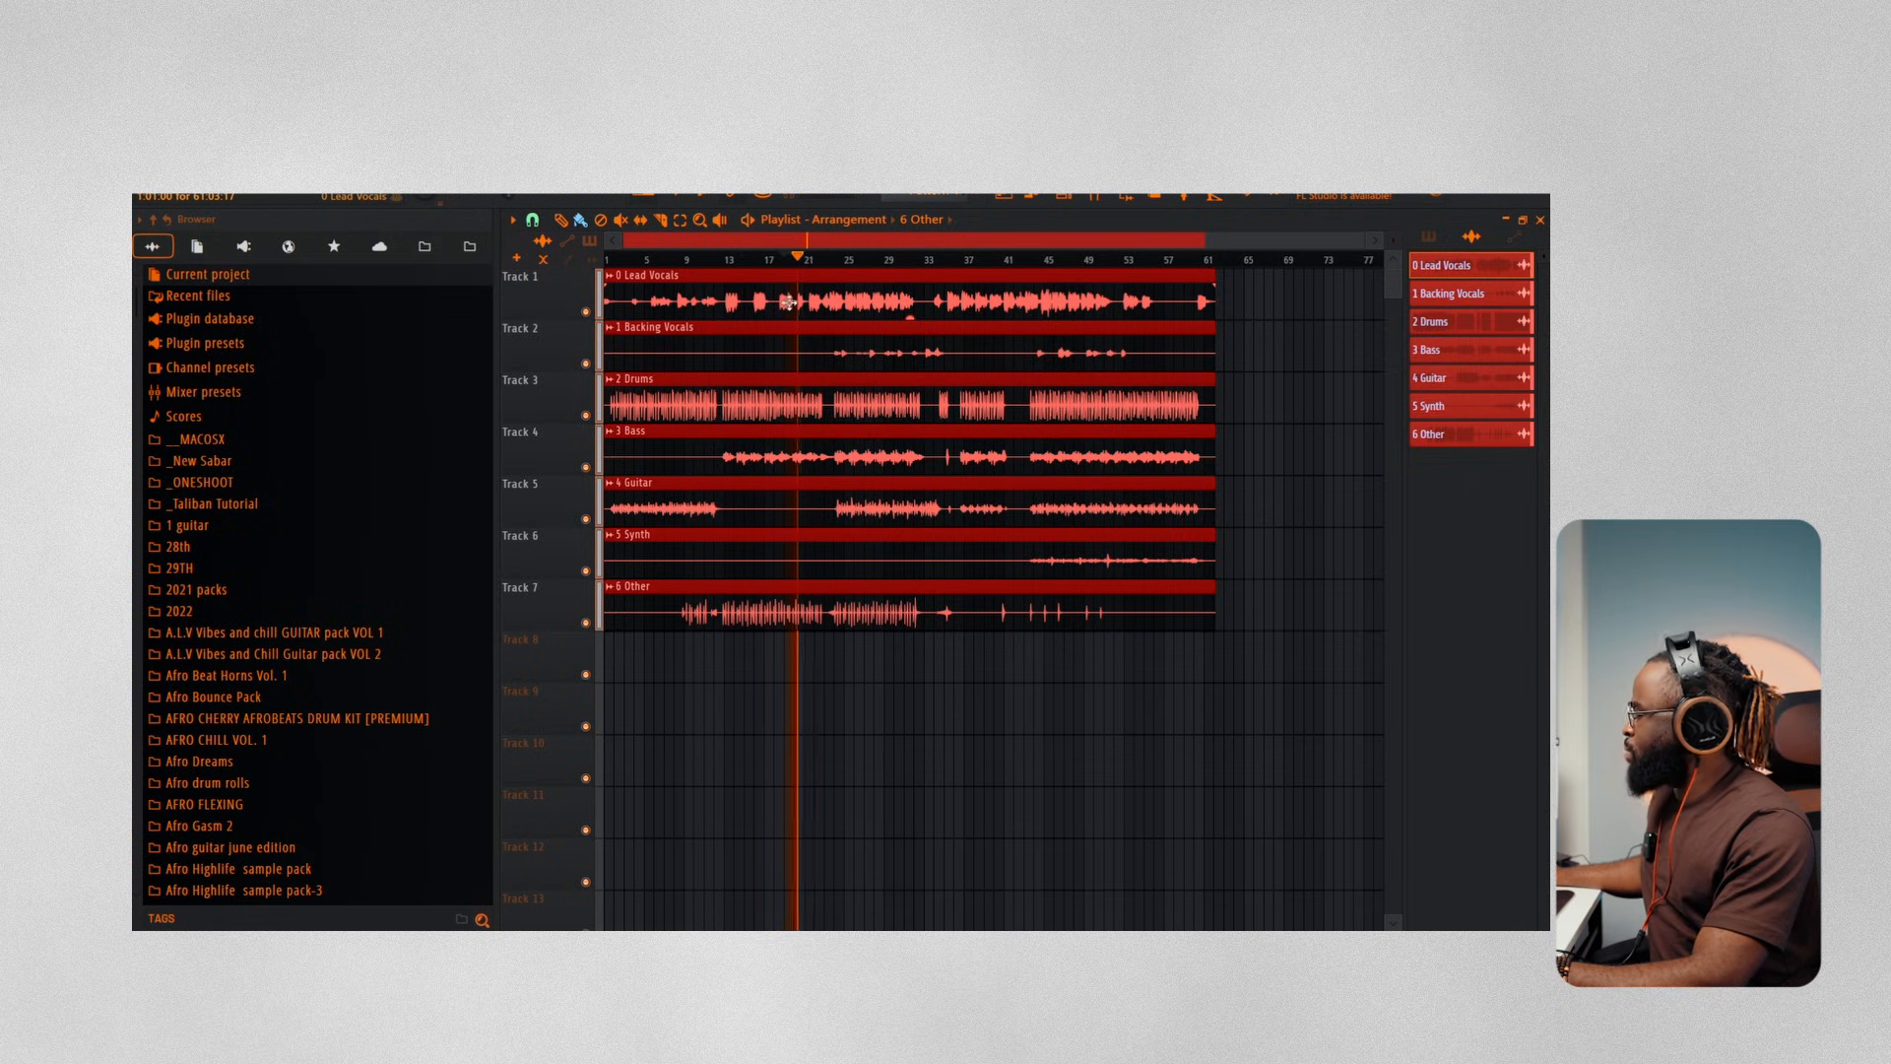
key("space")
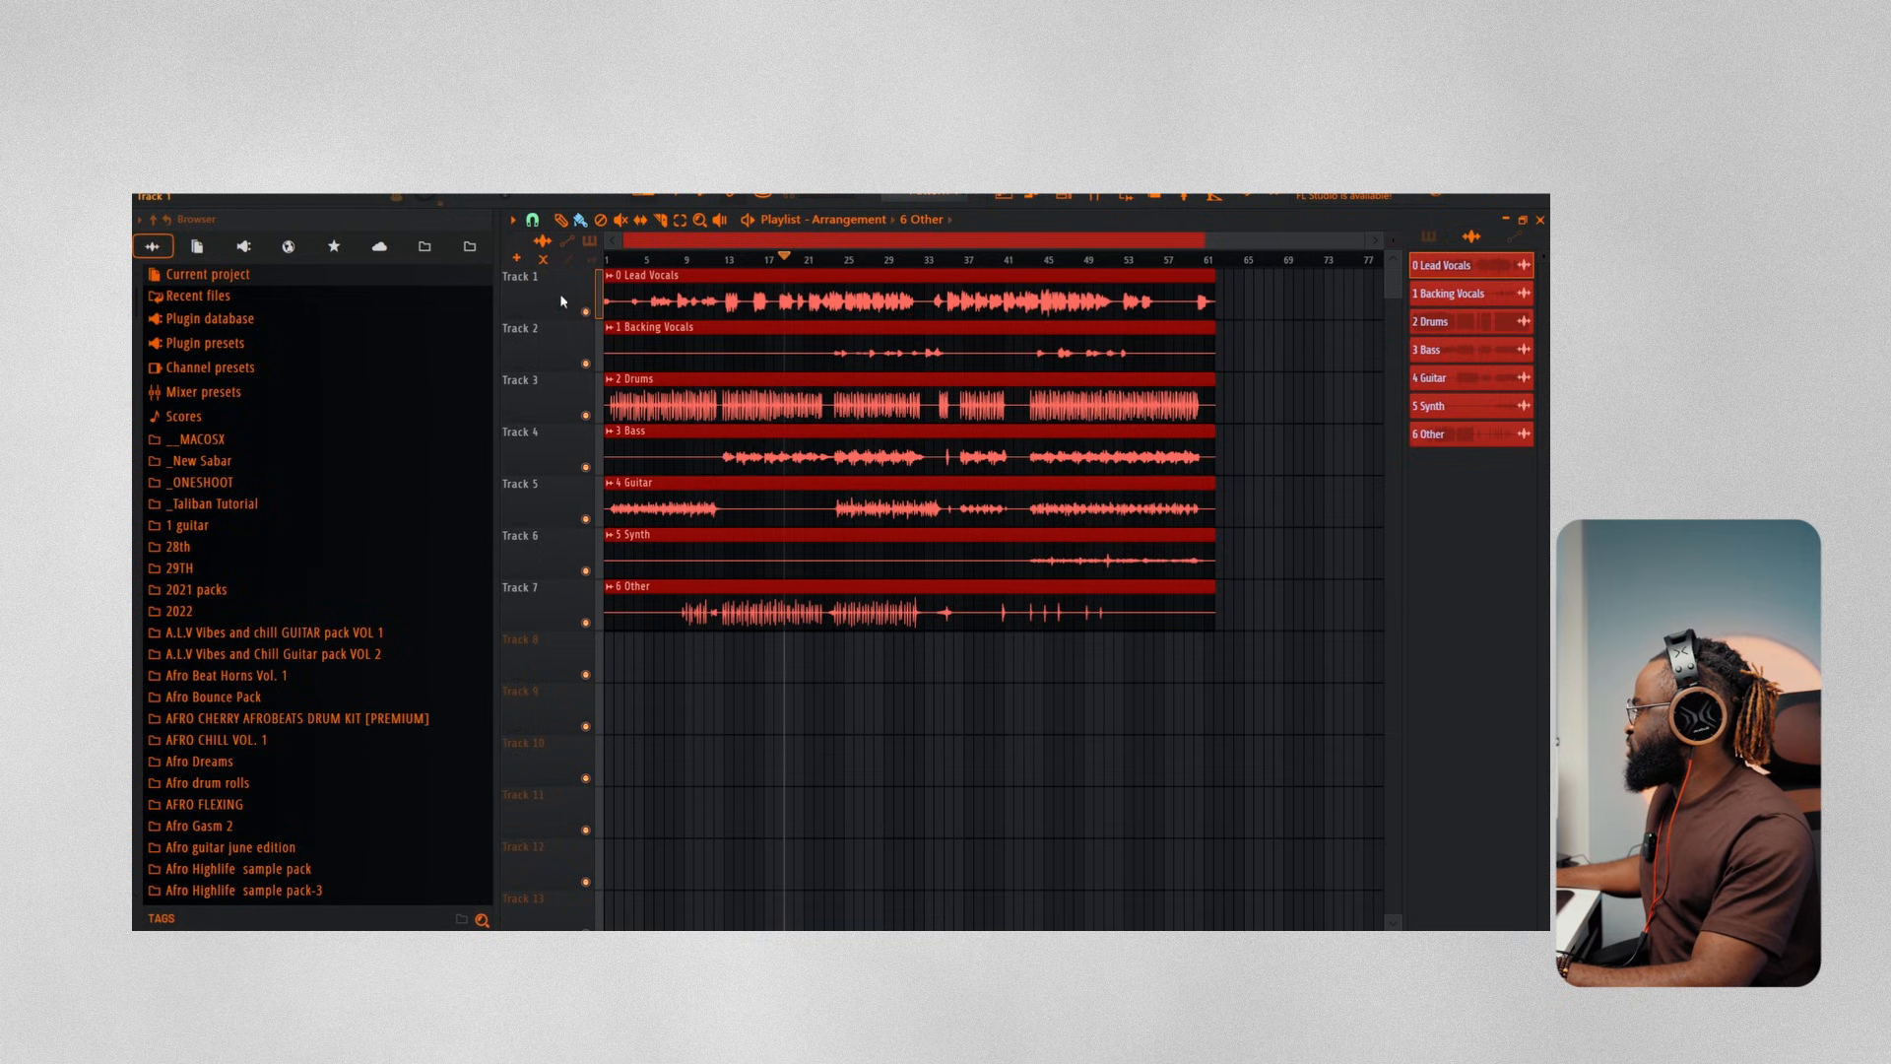
Solo the lead vocals track and listen to it from around bars 24 and 29
left_click(584, 311, "ctrl")
left_click(836, 261)
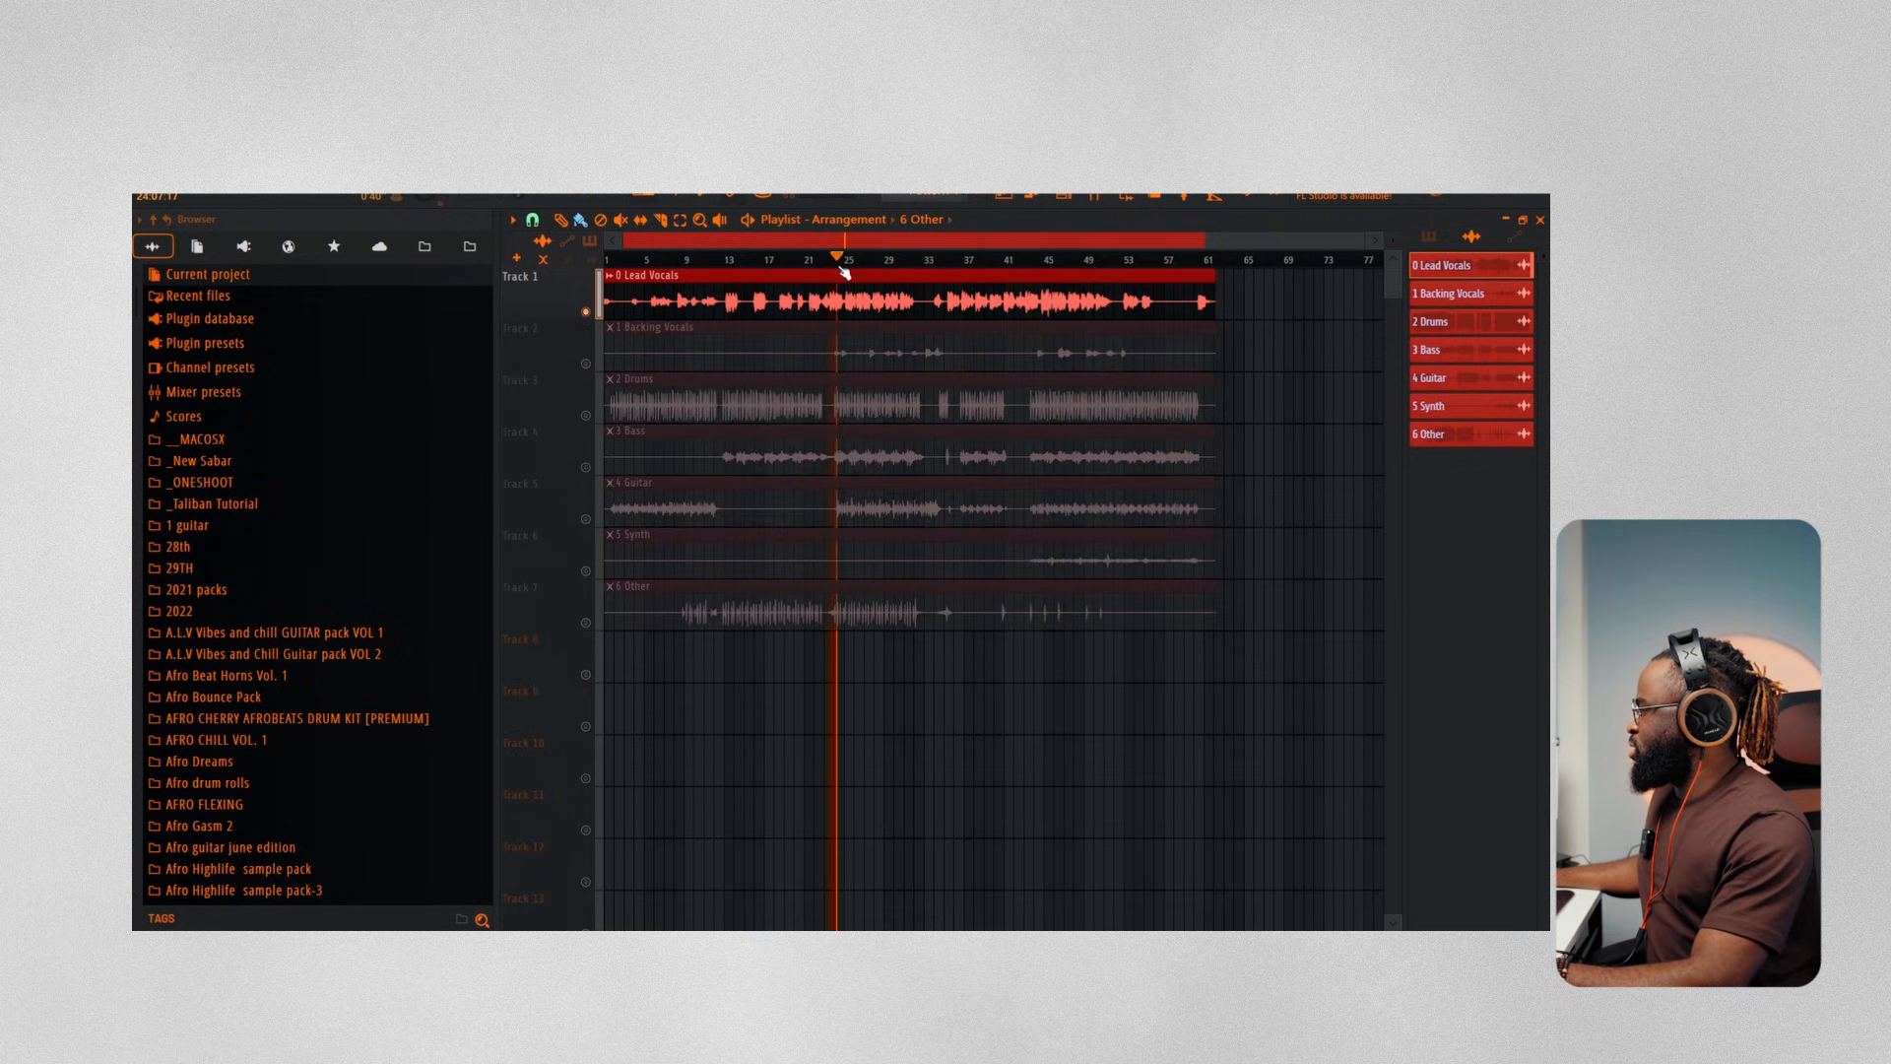
left_click(887, 260)
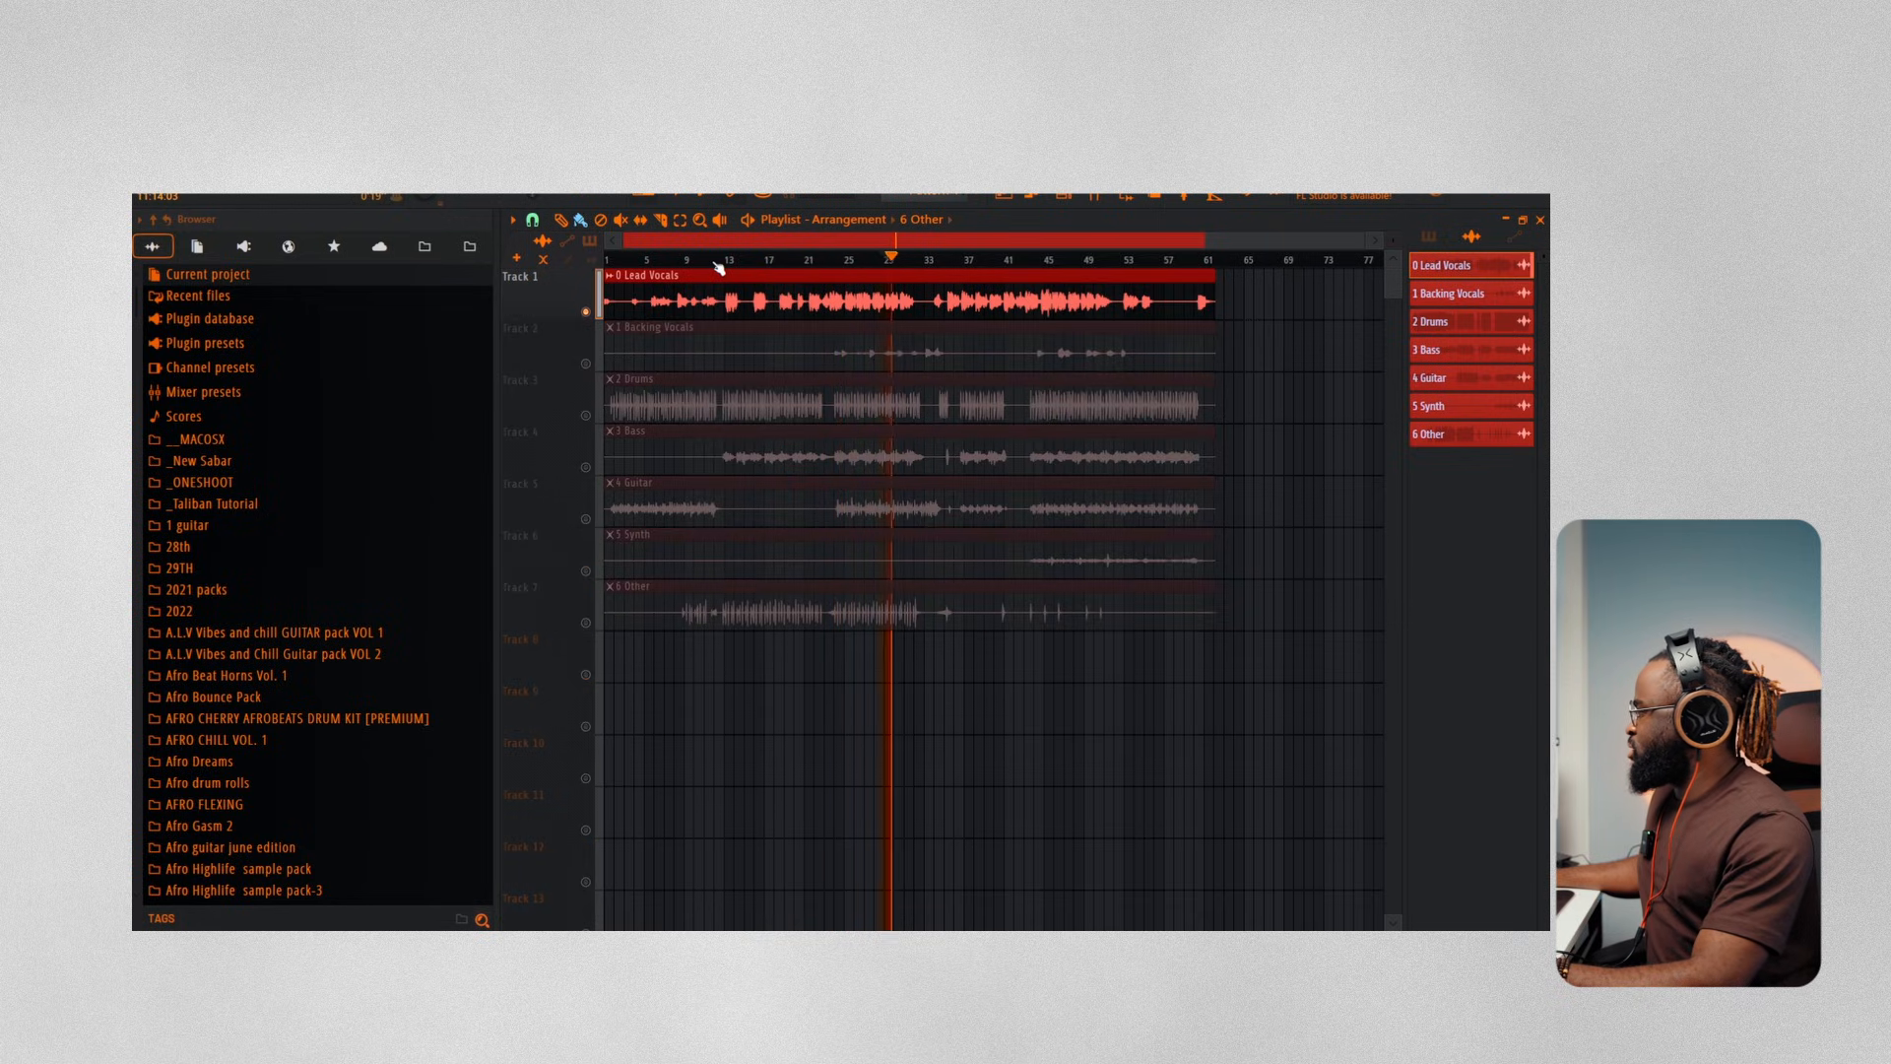
key("space")
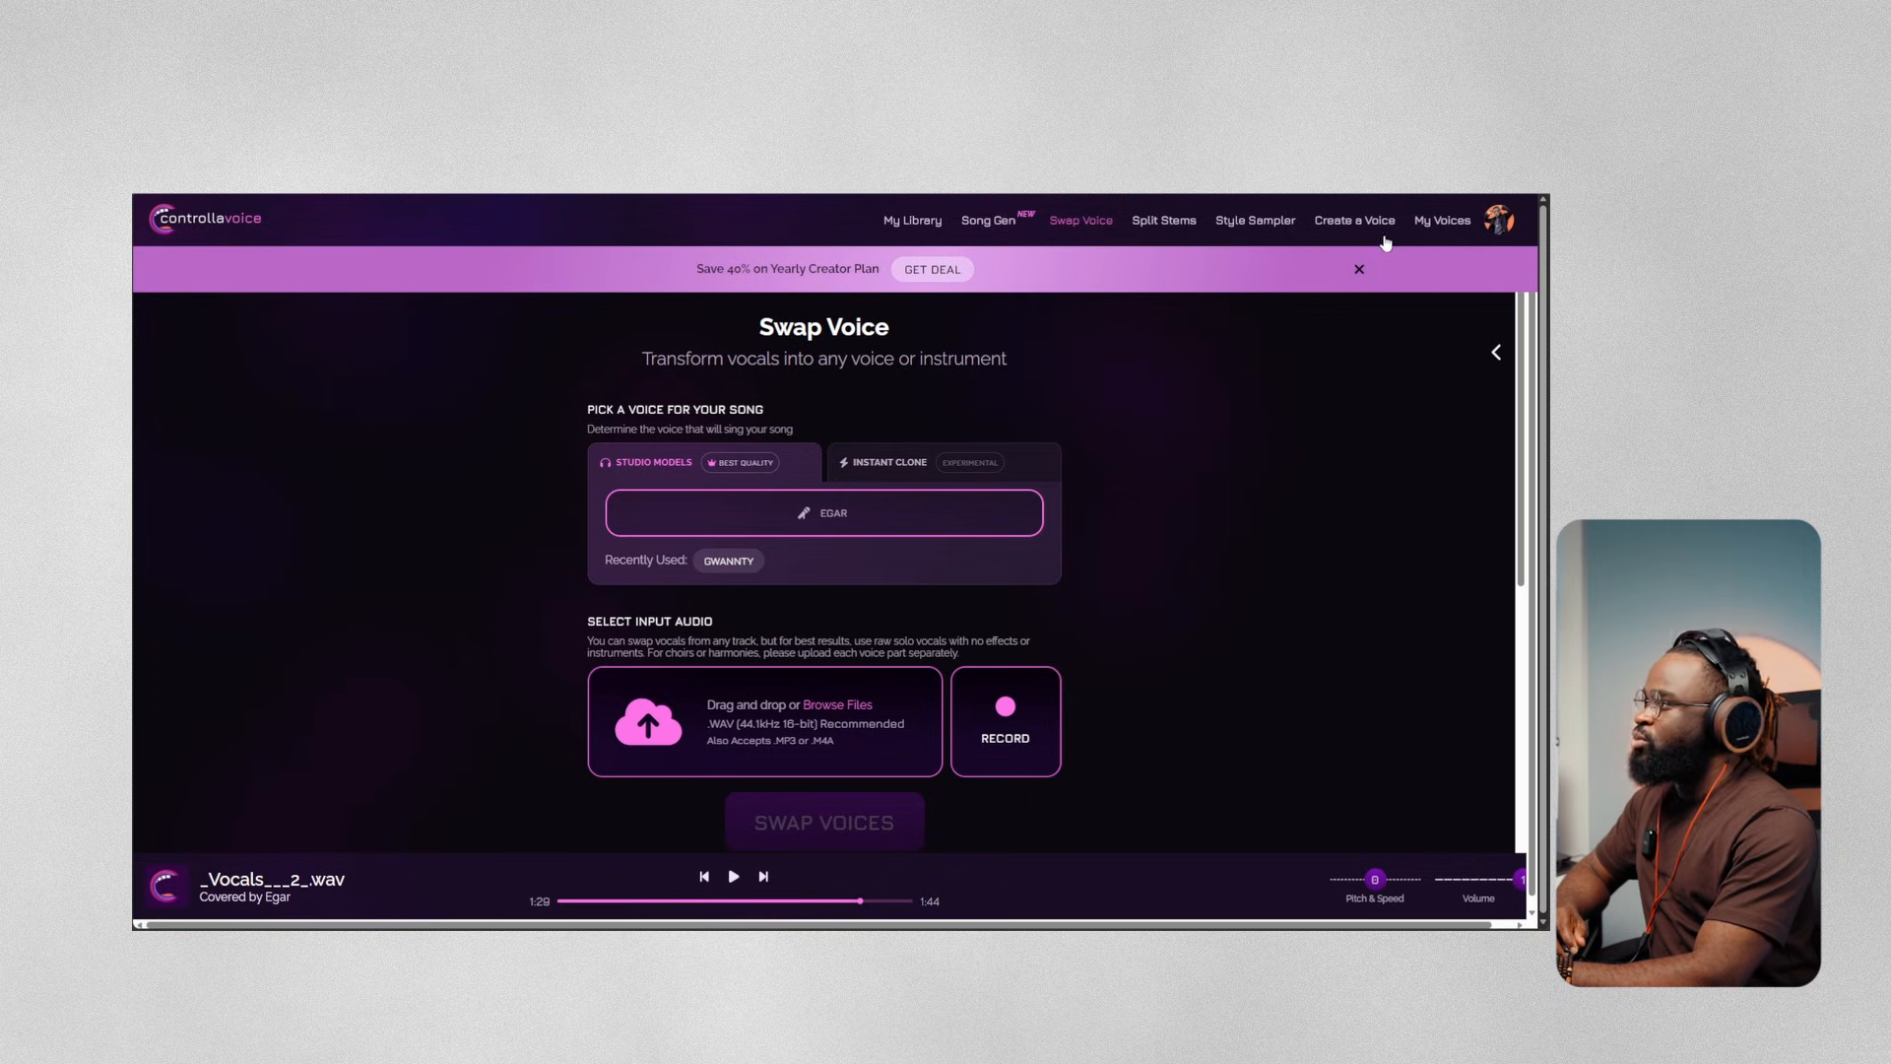
Switch to Controlla Voice, start creating a voice from uploaded clean vocals, and confirm that the files meet the standard
left_click(1355, 228)
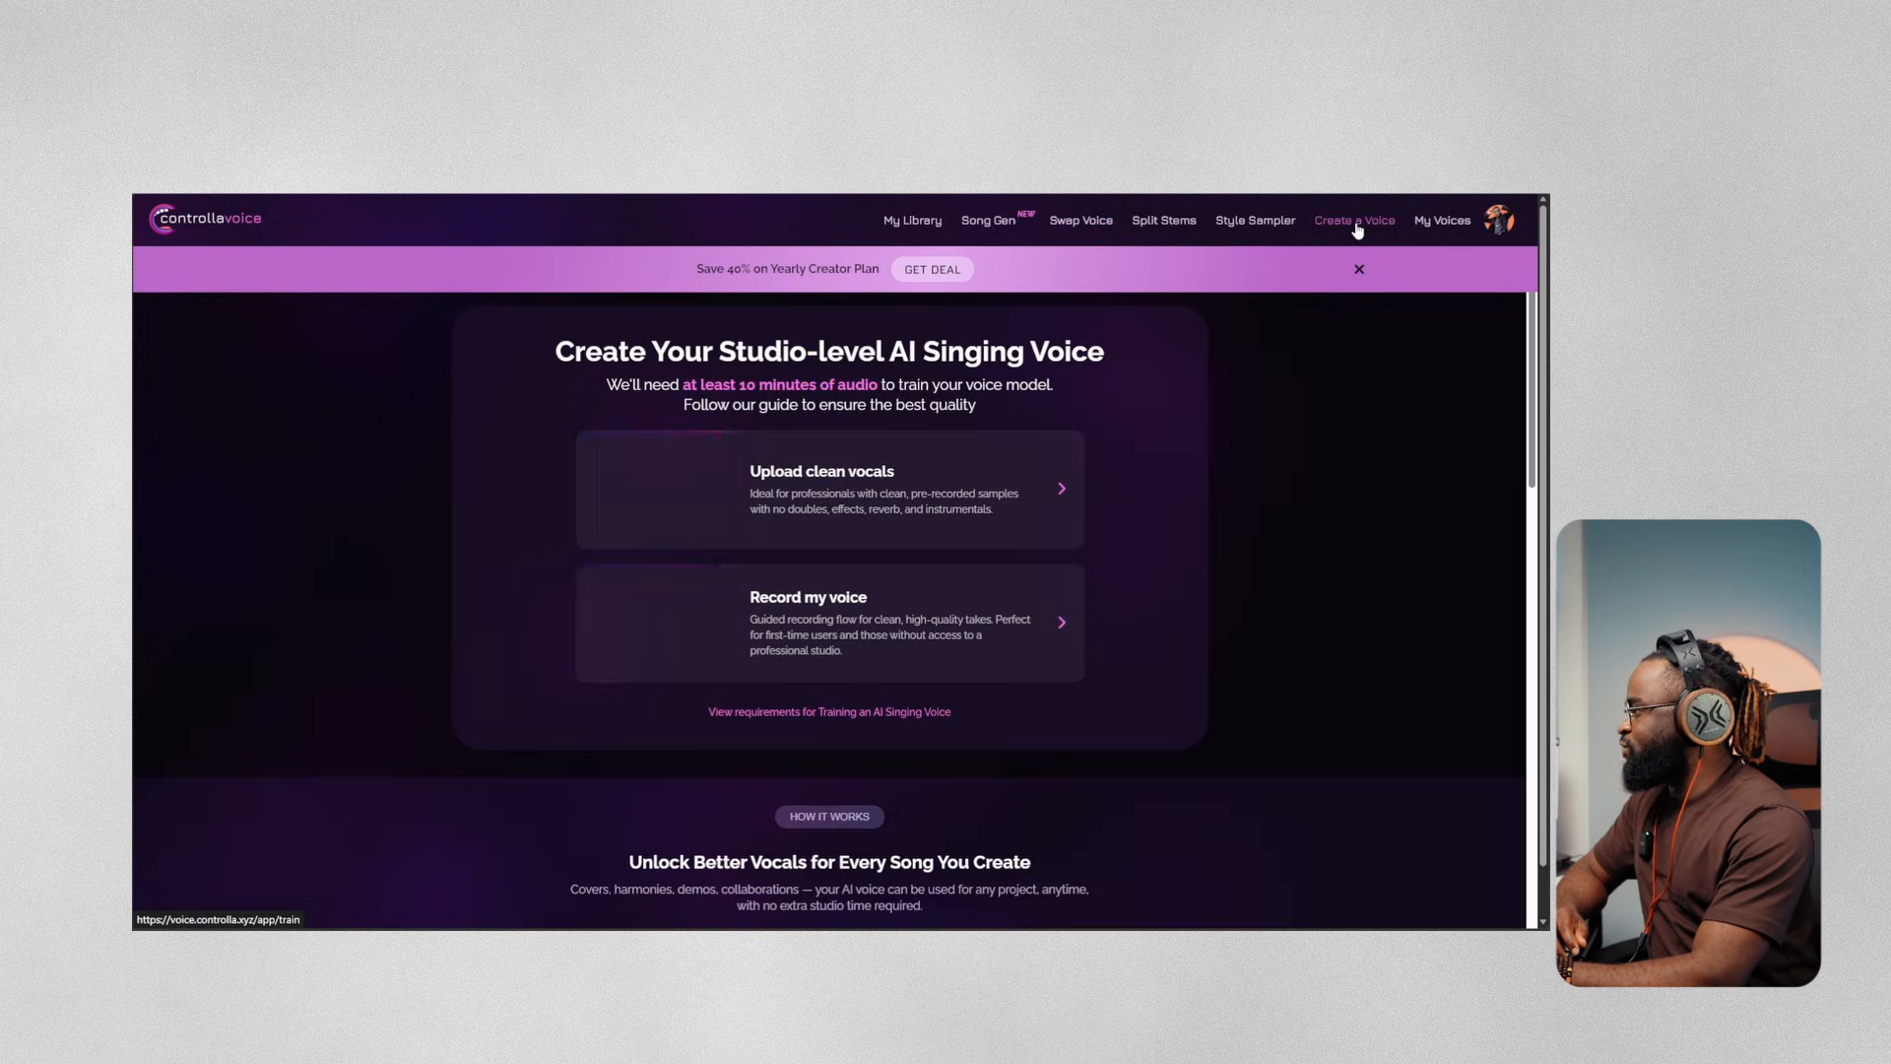
left_click(841, 497)
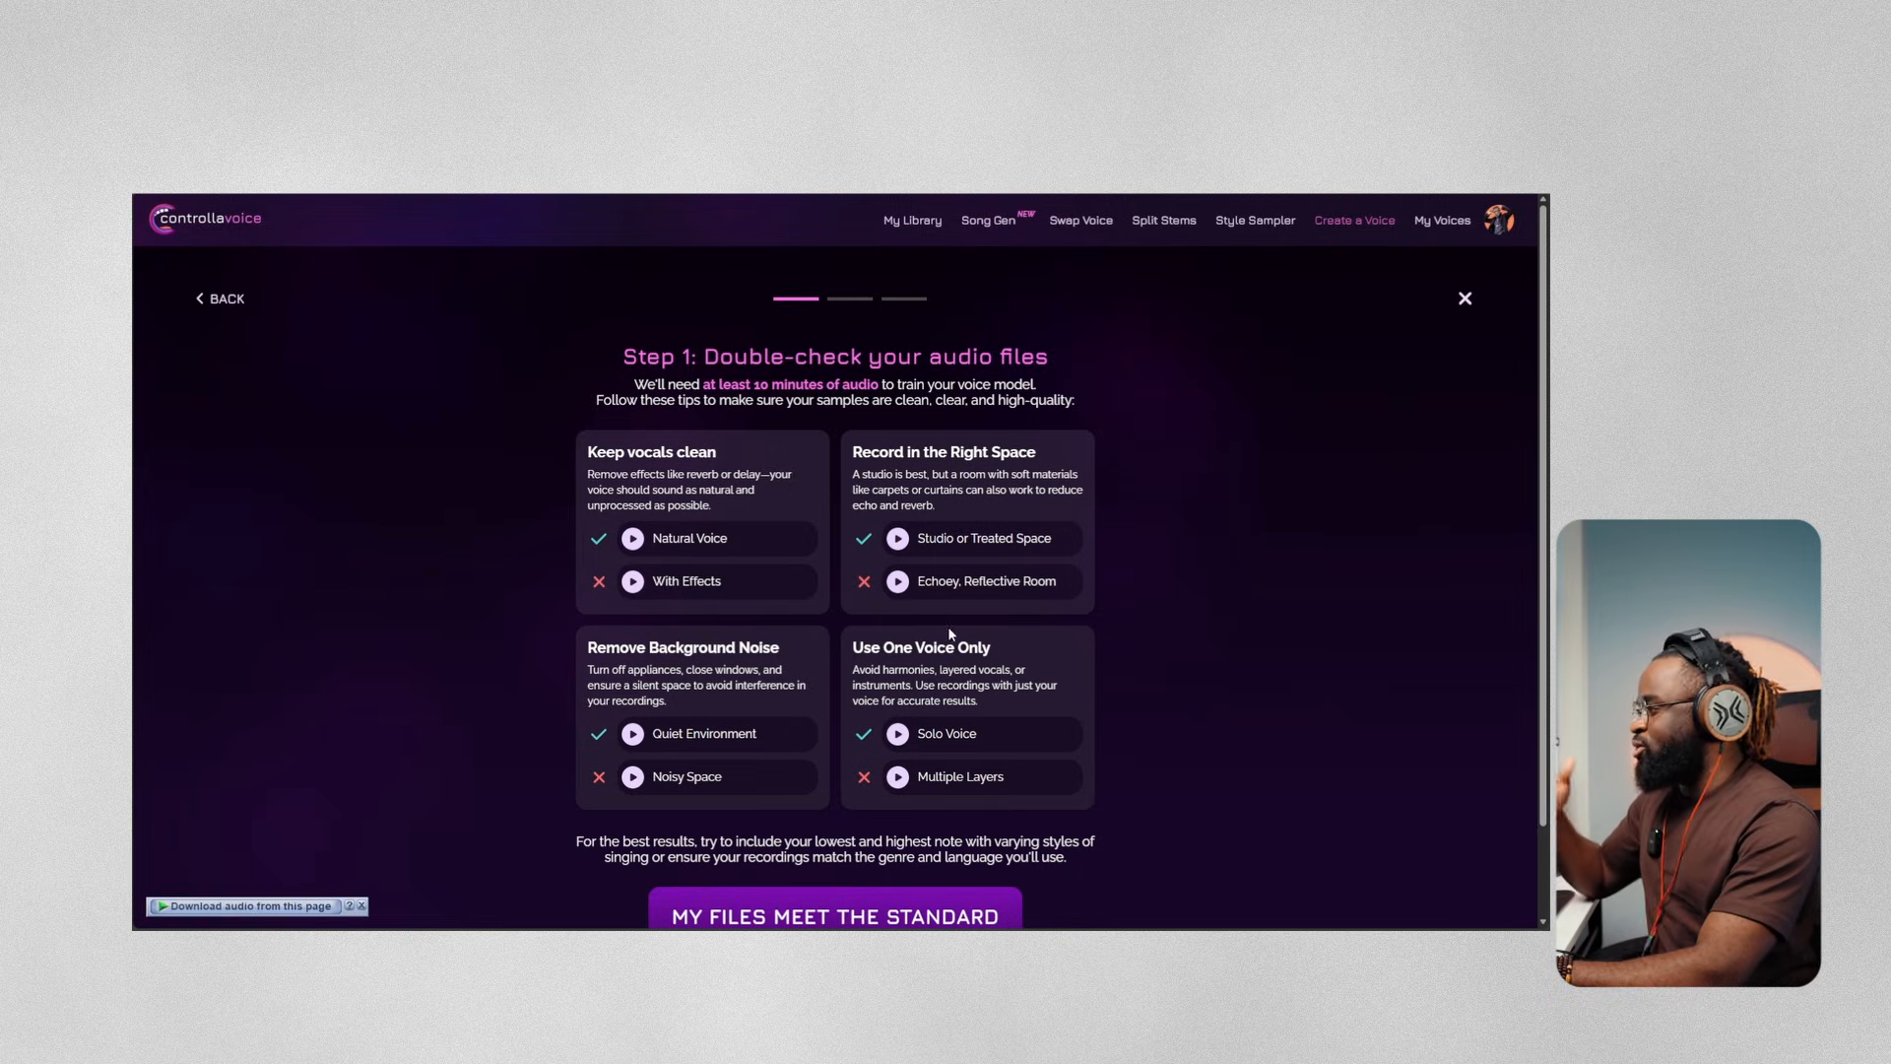
scroll(948, 625, "down", 1)
left_click(892, 804)
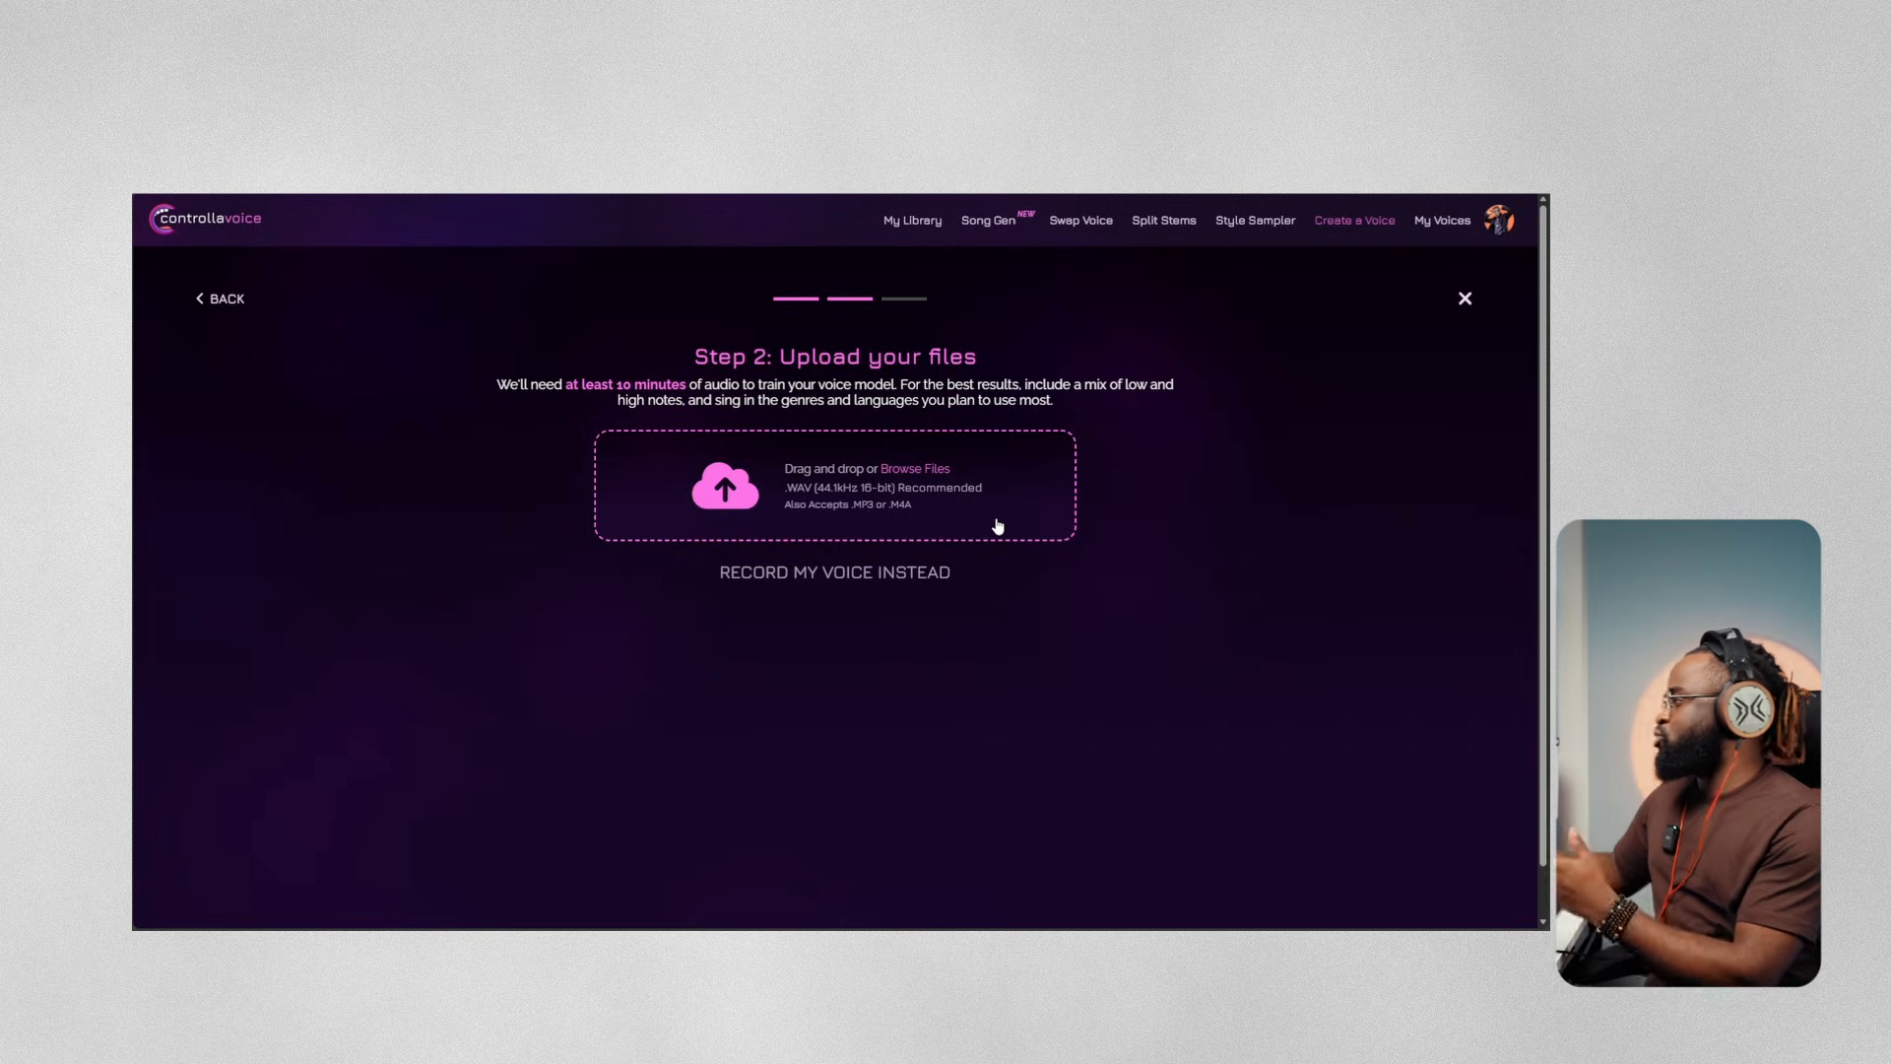
Try the voice recording option instead, allow microphone access, and go back to the voice creation choices
left_click(849, 576)
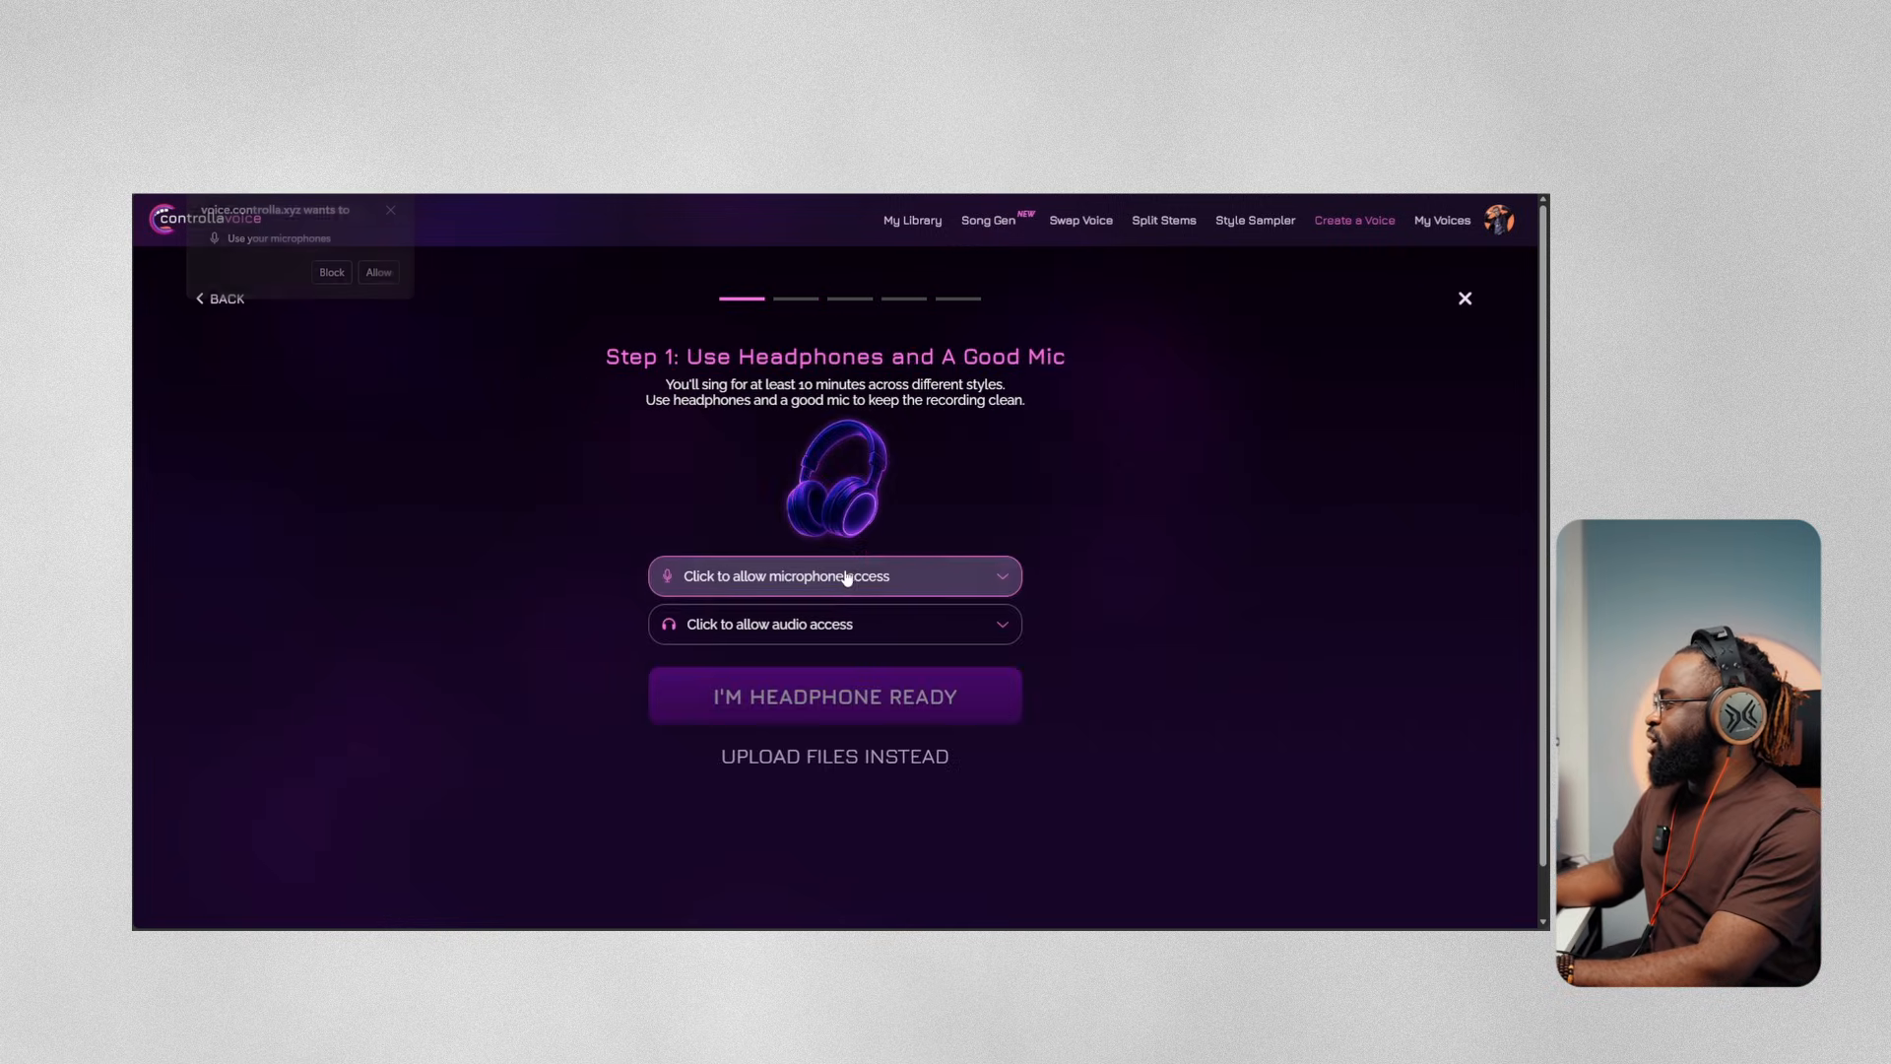
left_click(378, 273)
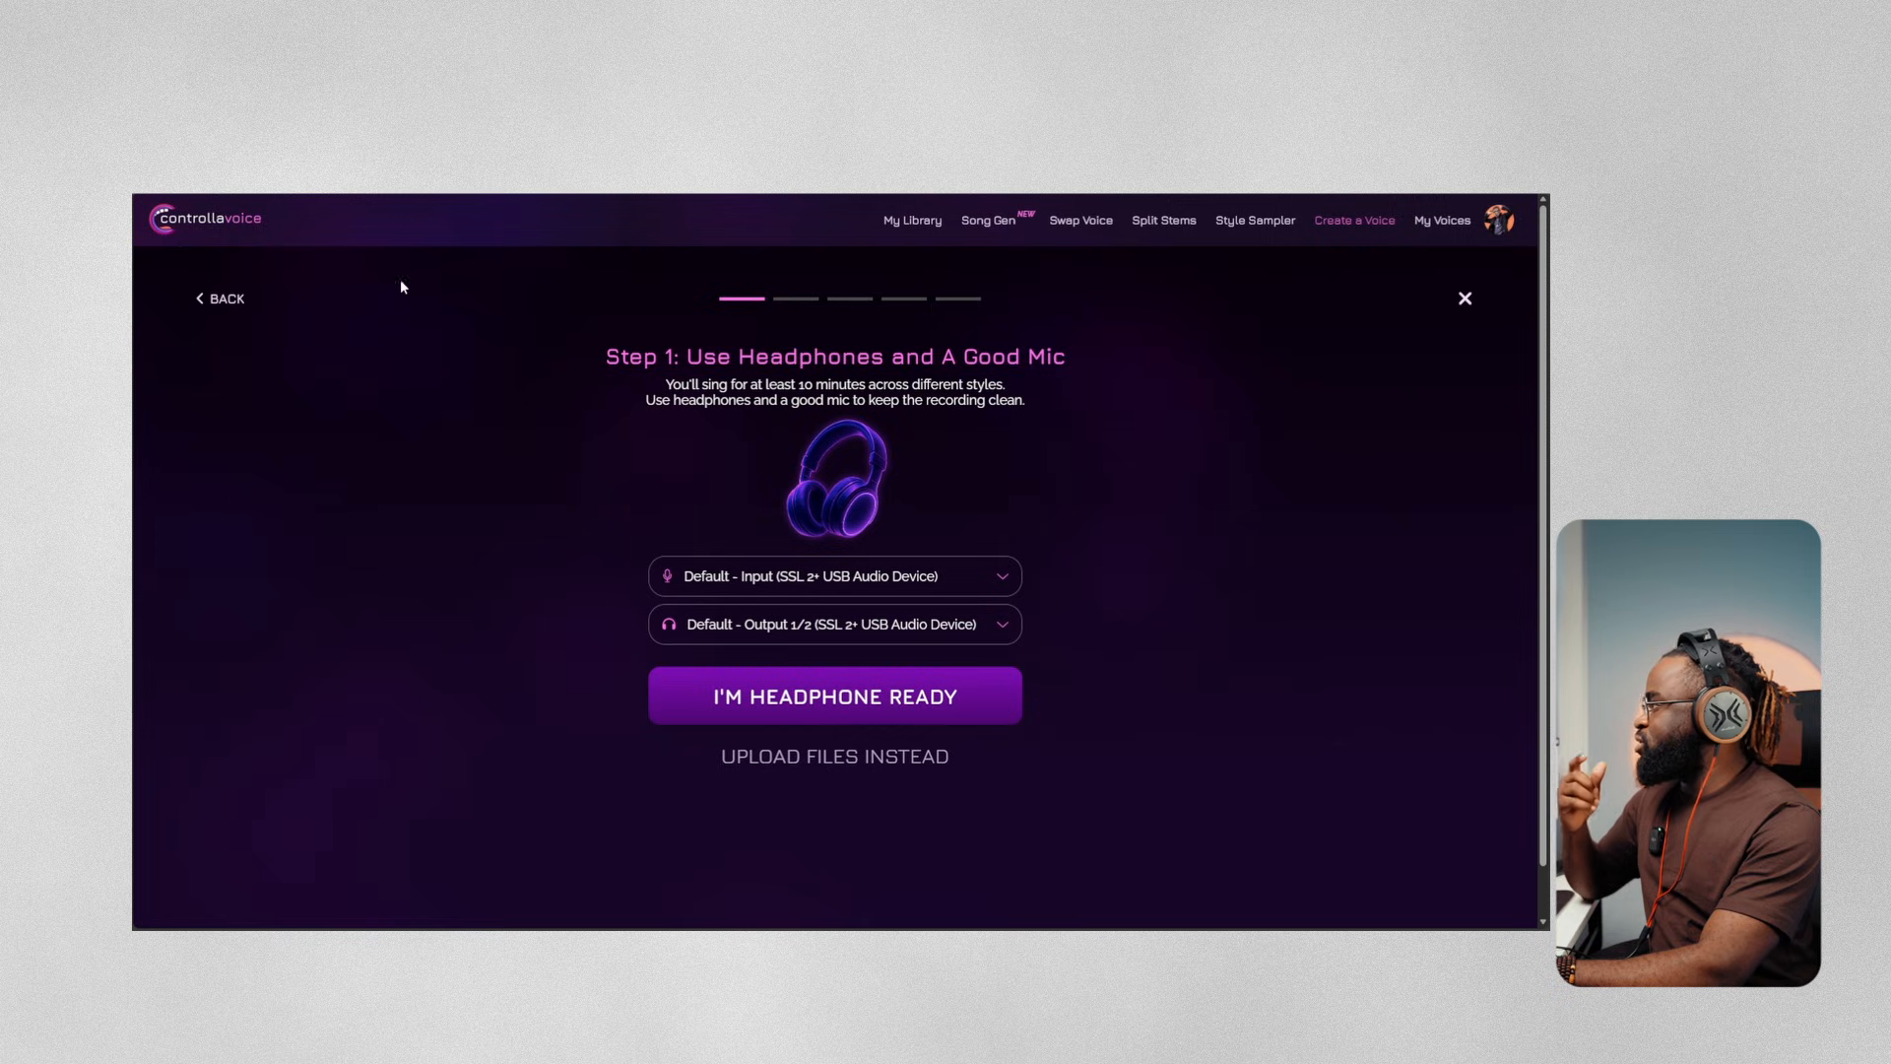
left_click(219, 300)
Choose uploading clean vocals, confirm the files meet the standard, and upload eGR VOX.wav as the training audio
left_click(872, 522)
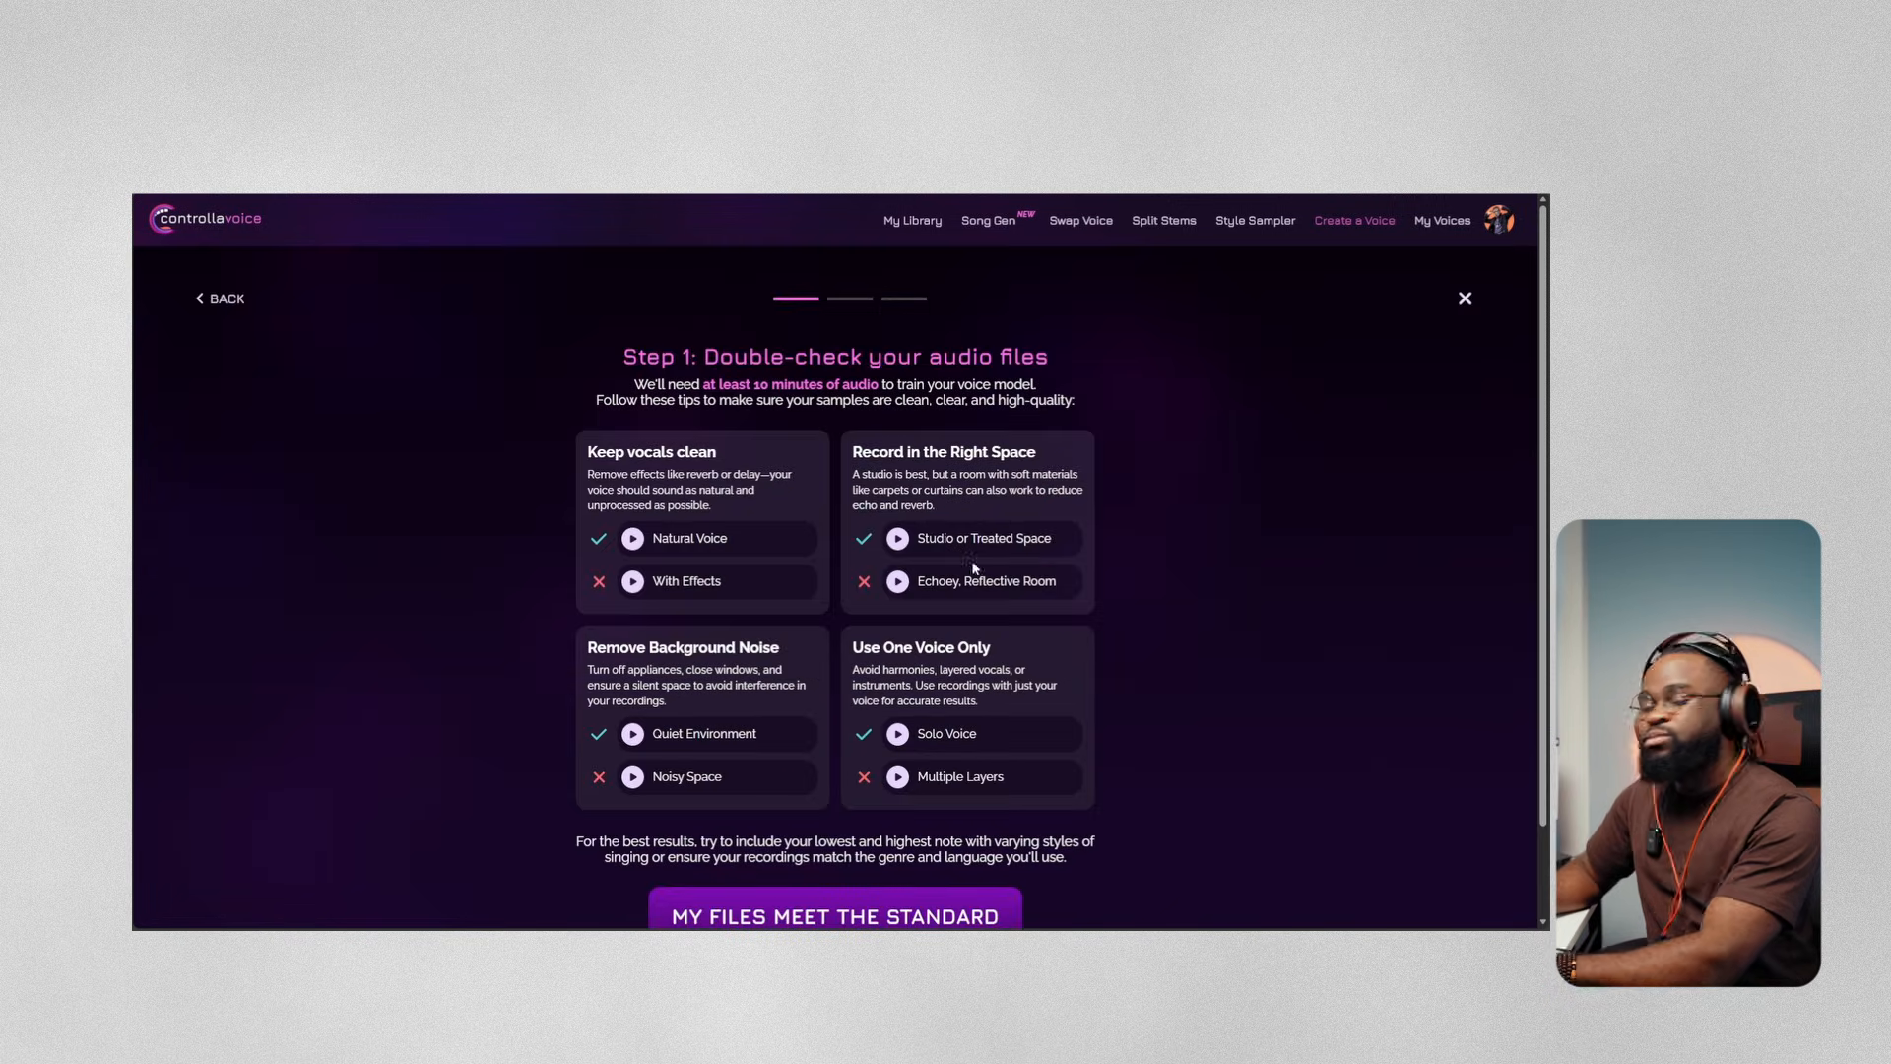
scroll(1050, 719, "down", 1)
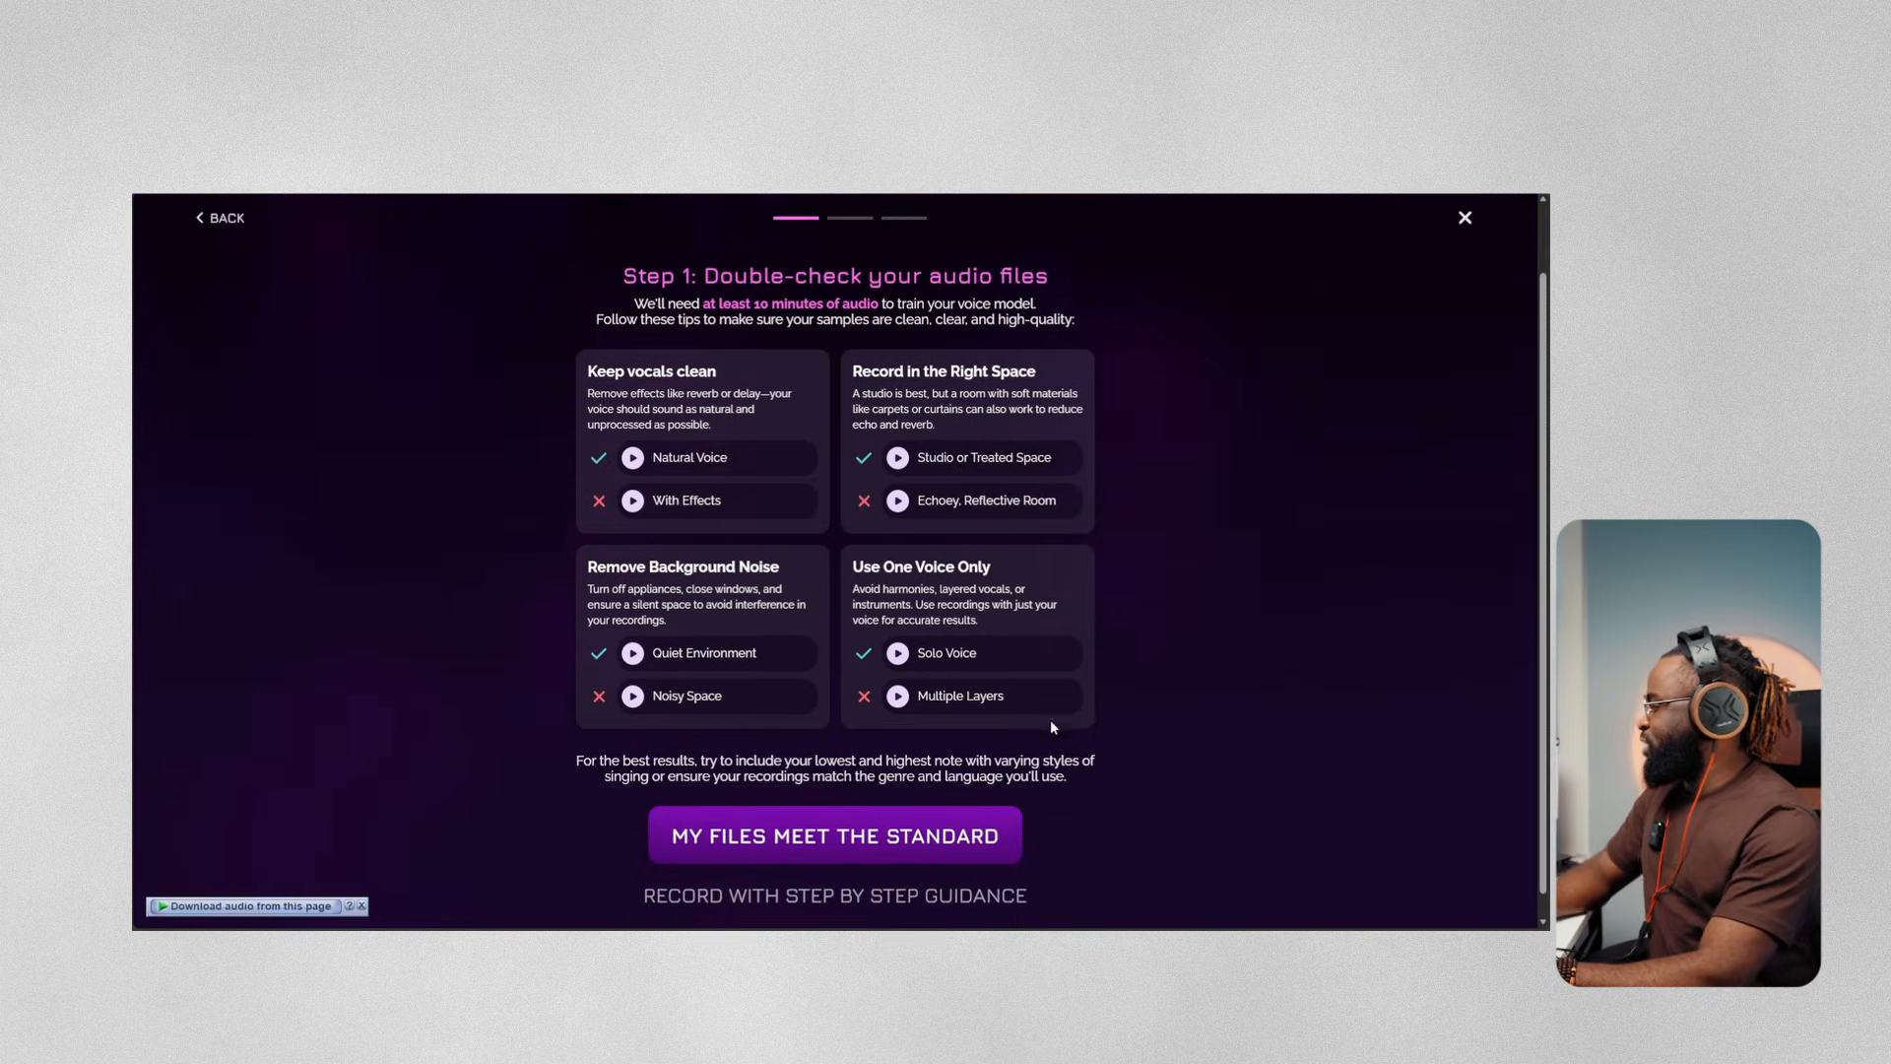
left_click(811, 822)
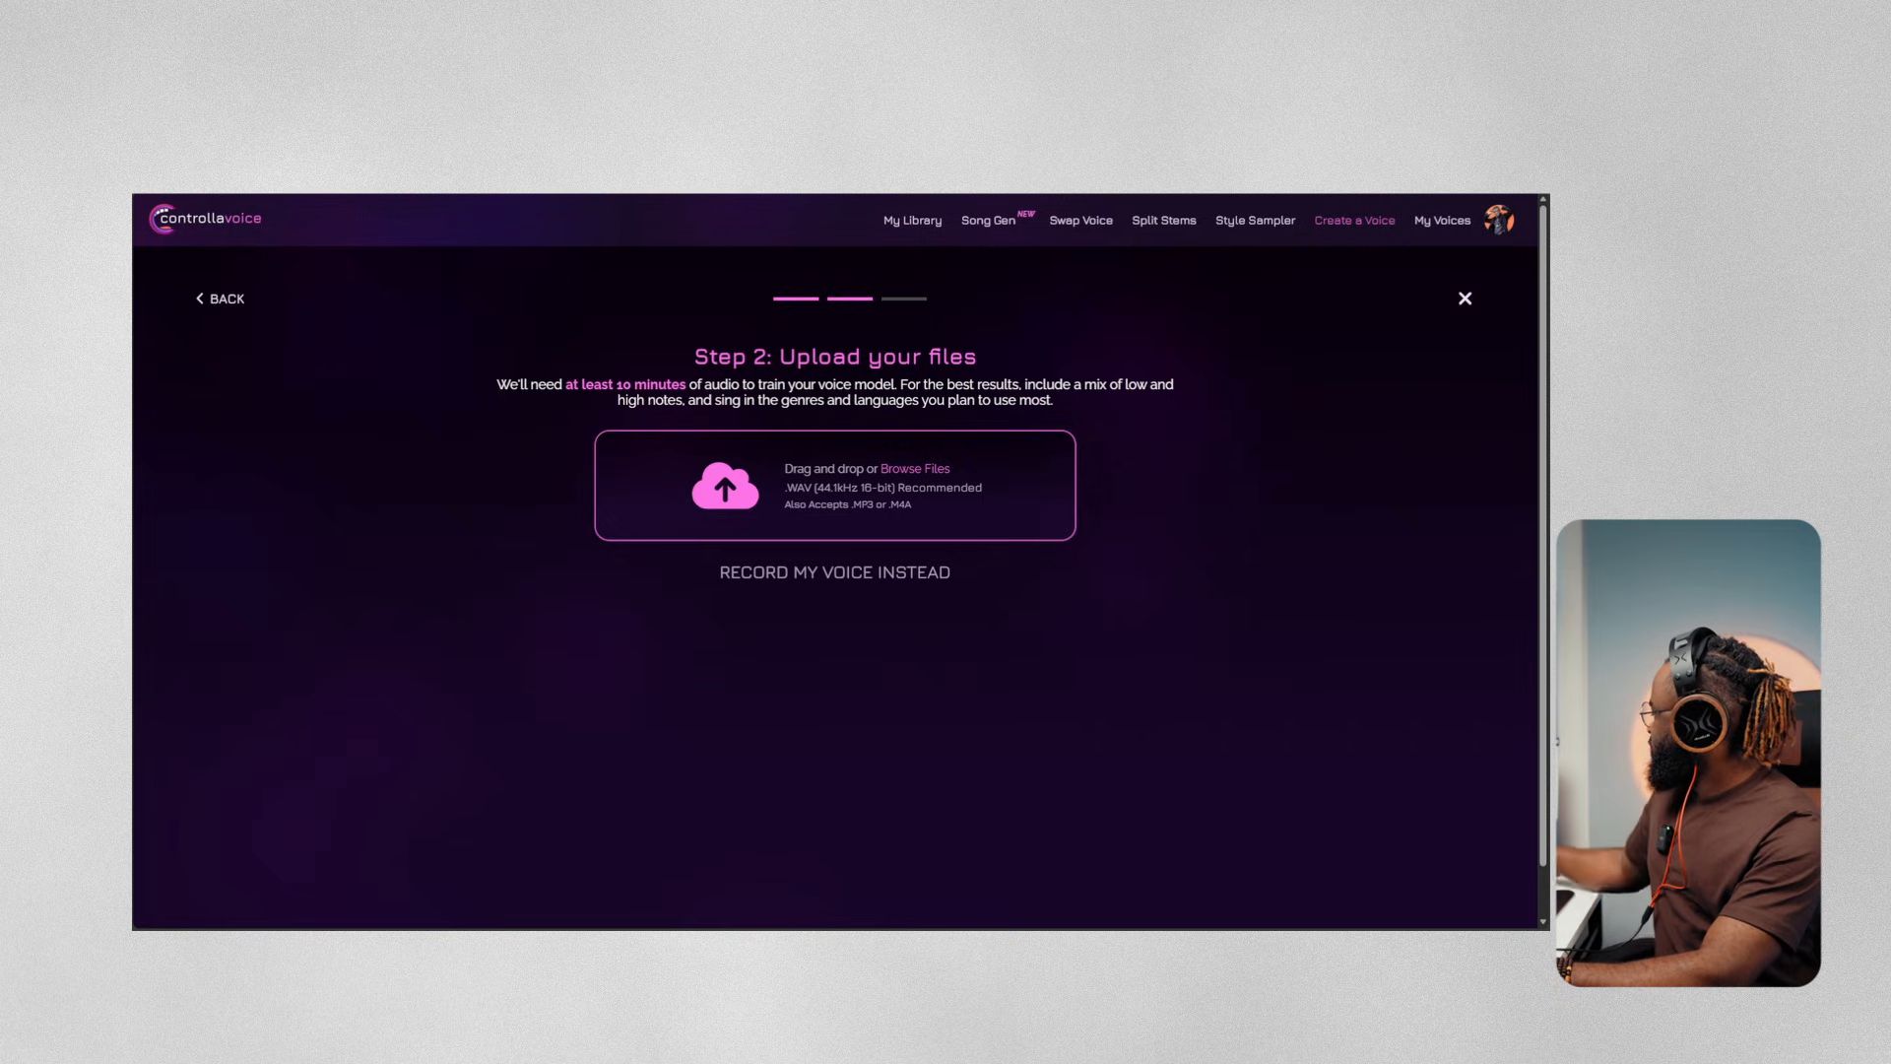
left_click_drag(171, 513, 724, 483)
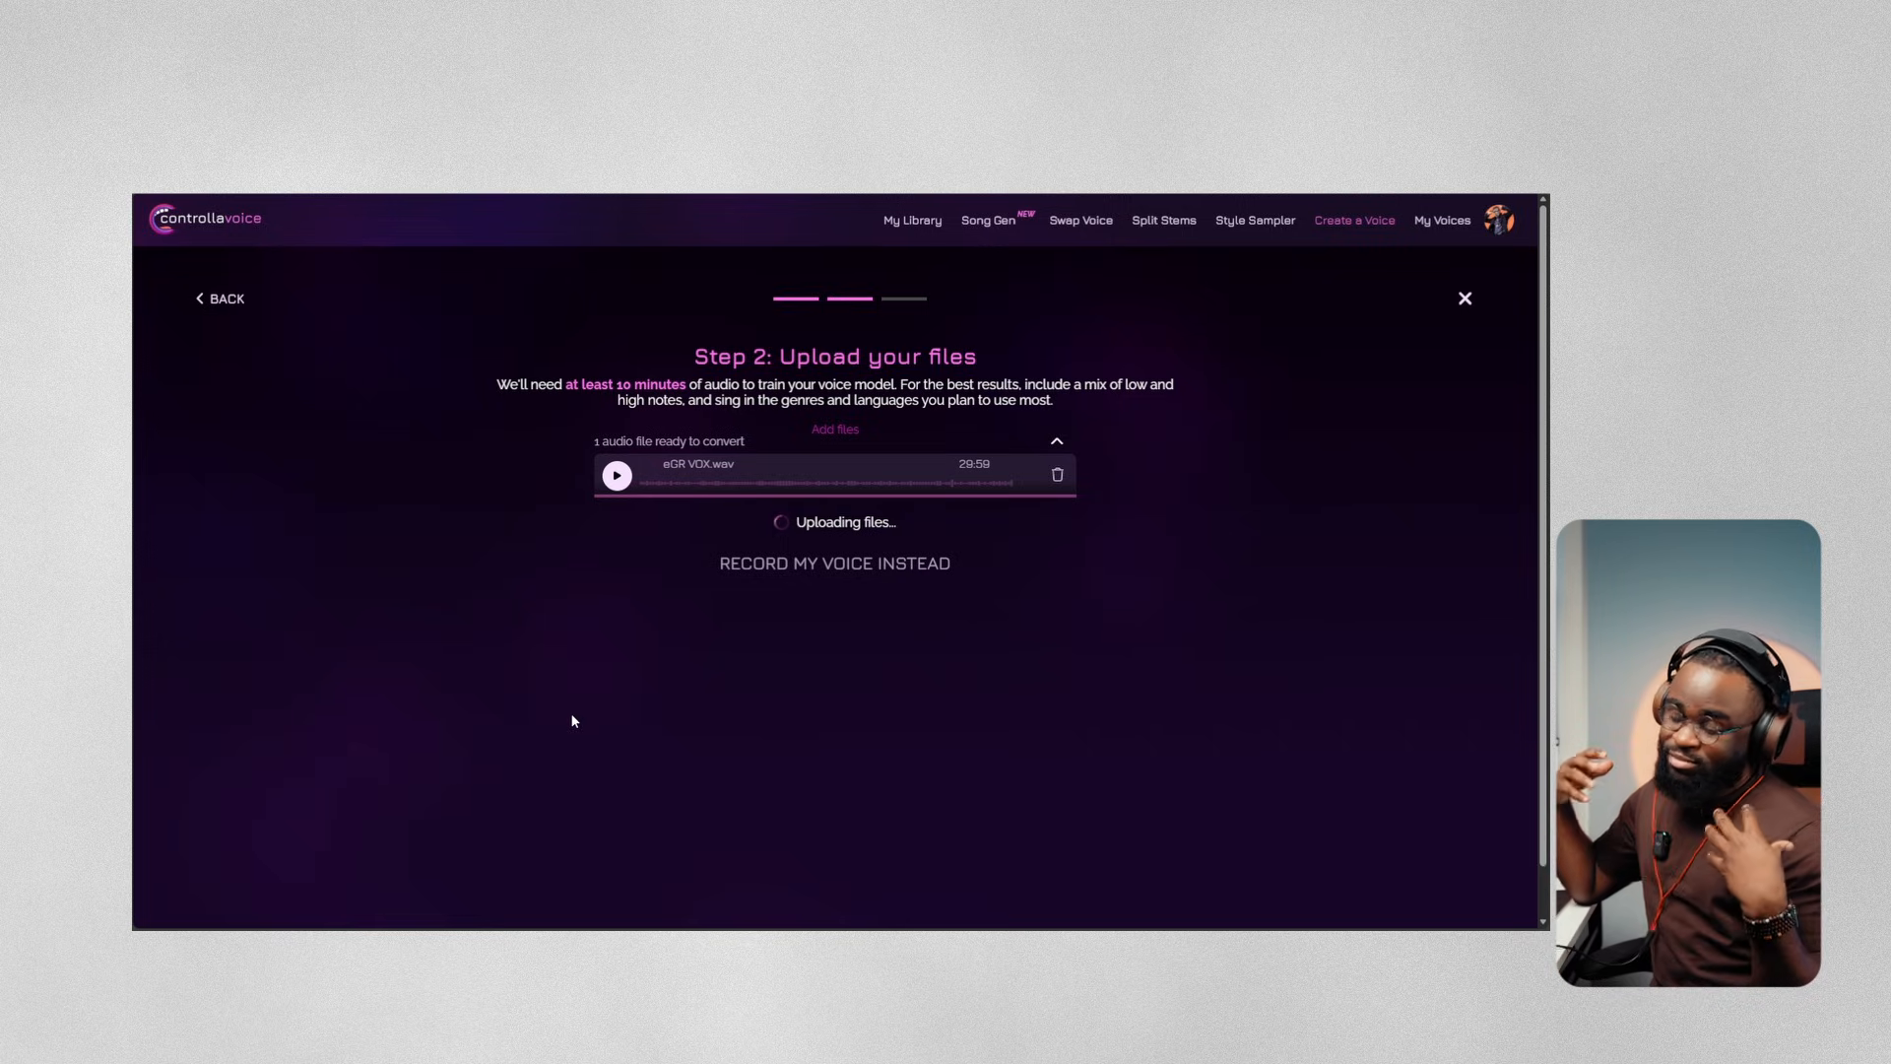
Use the first ready voice in My Voices for a voice swap and add 0 Lead Vocals.wav as the input audio
left_click(1442, 220)
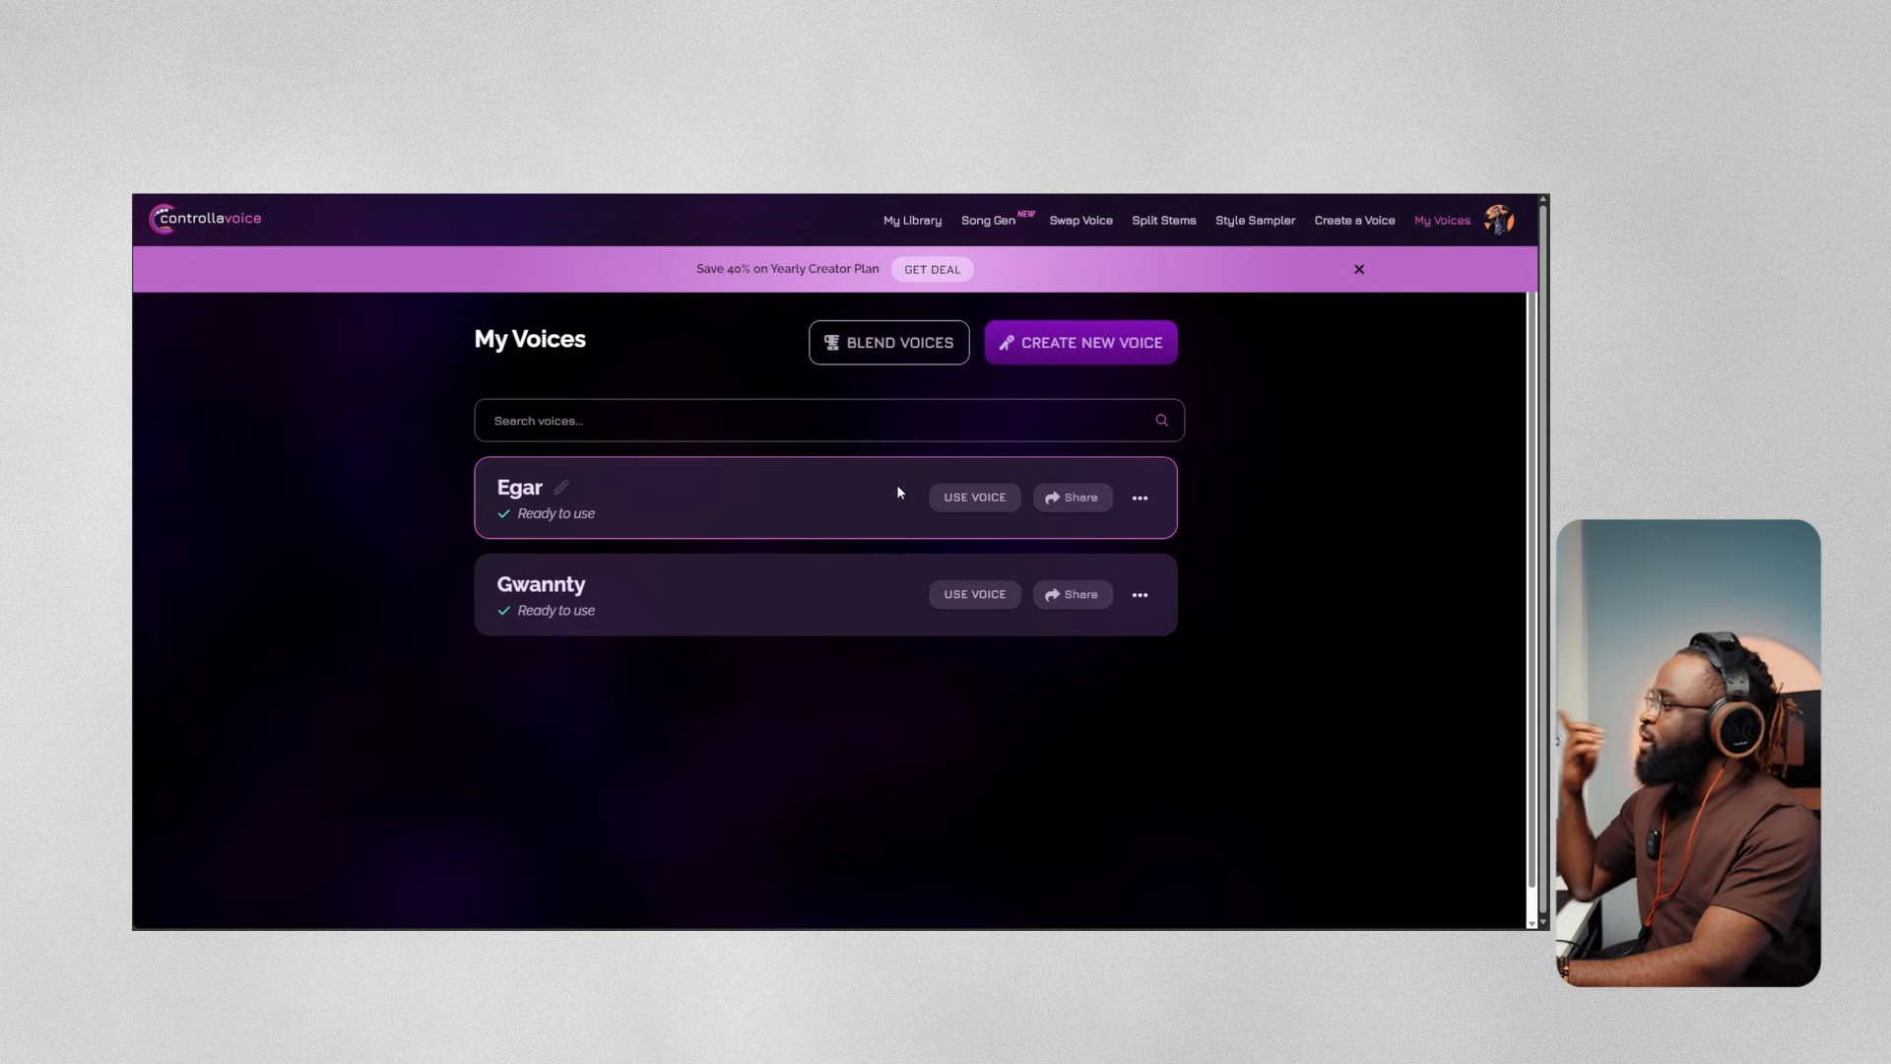
left_click(957, 498)
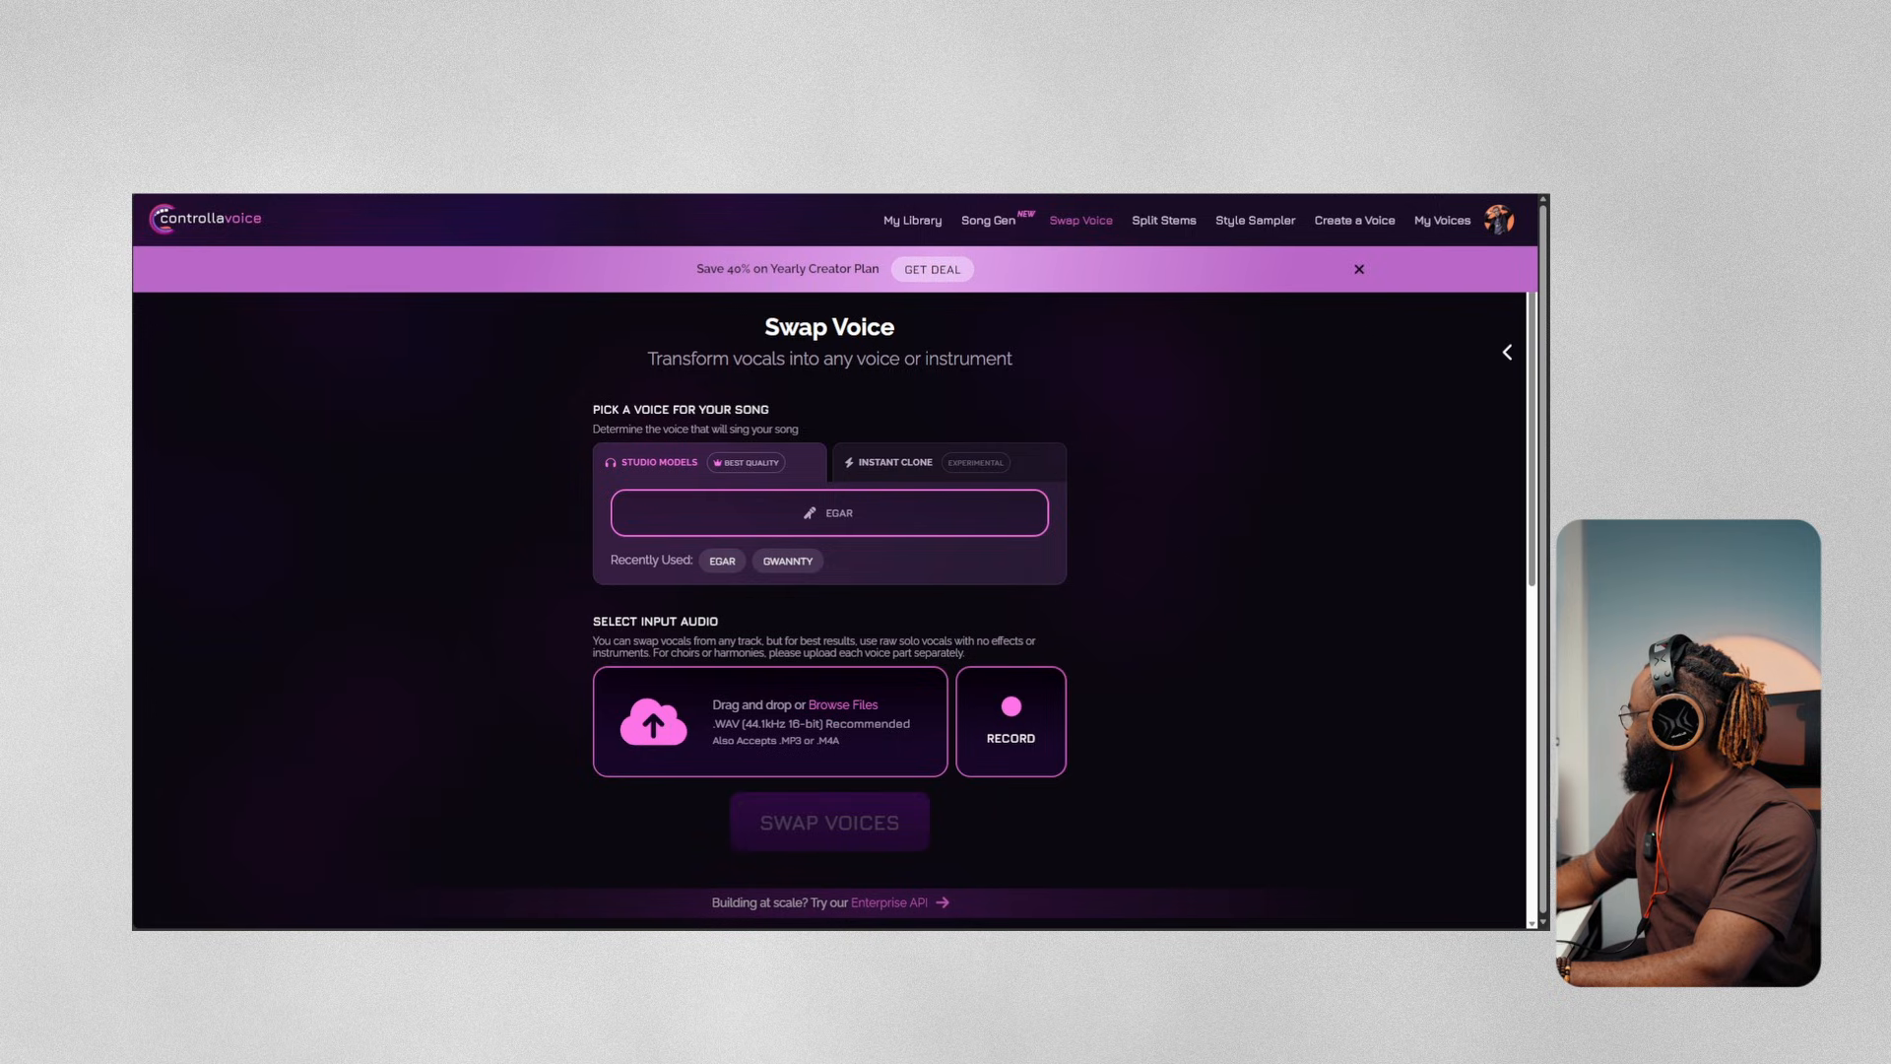
left_click_drag(737, 621, 754, 707)
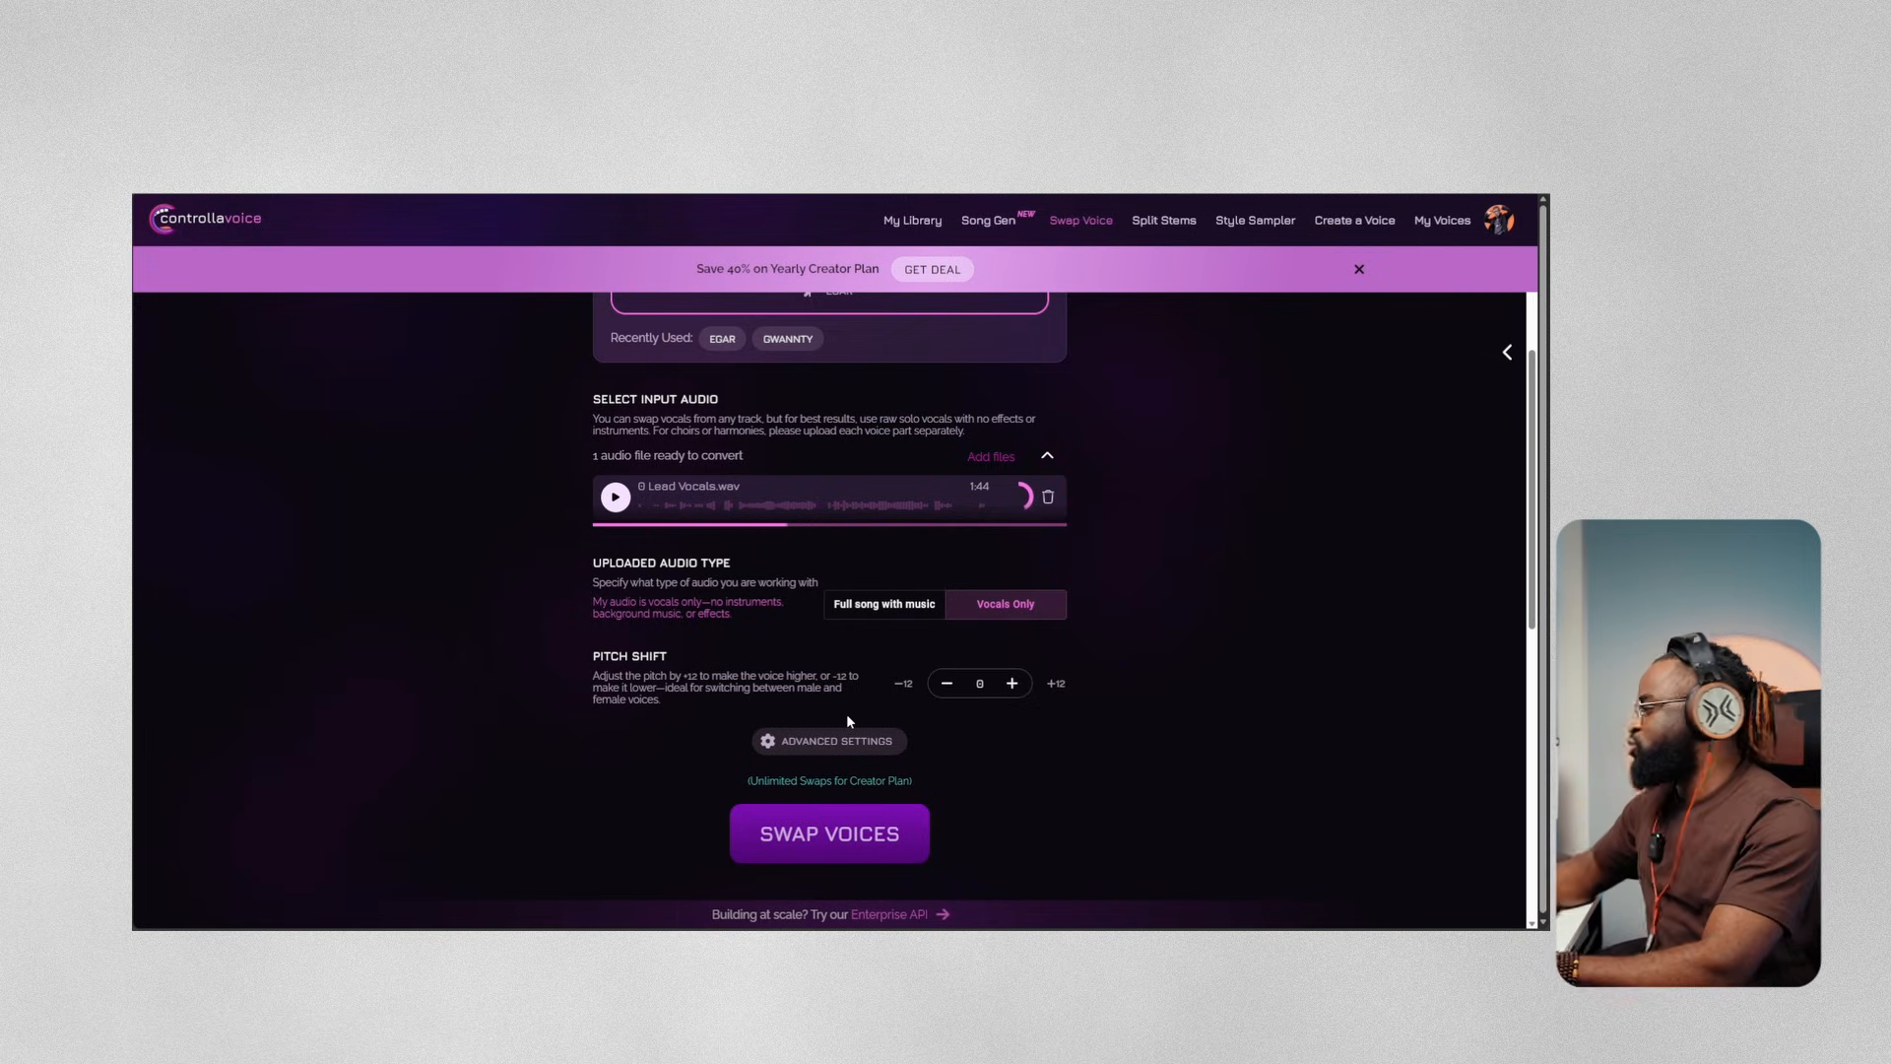
Set Volume Dynamics to Normalize and enable Remove Reverb in the advanced settings, then start the voice swap
left_click(830, 741)
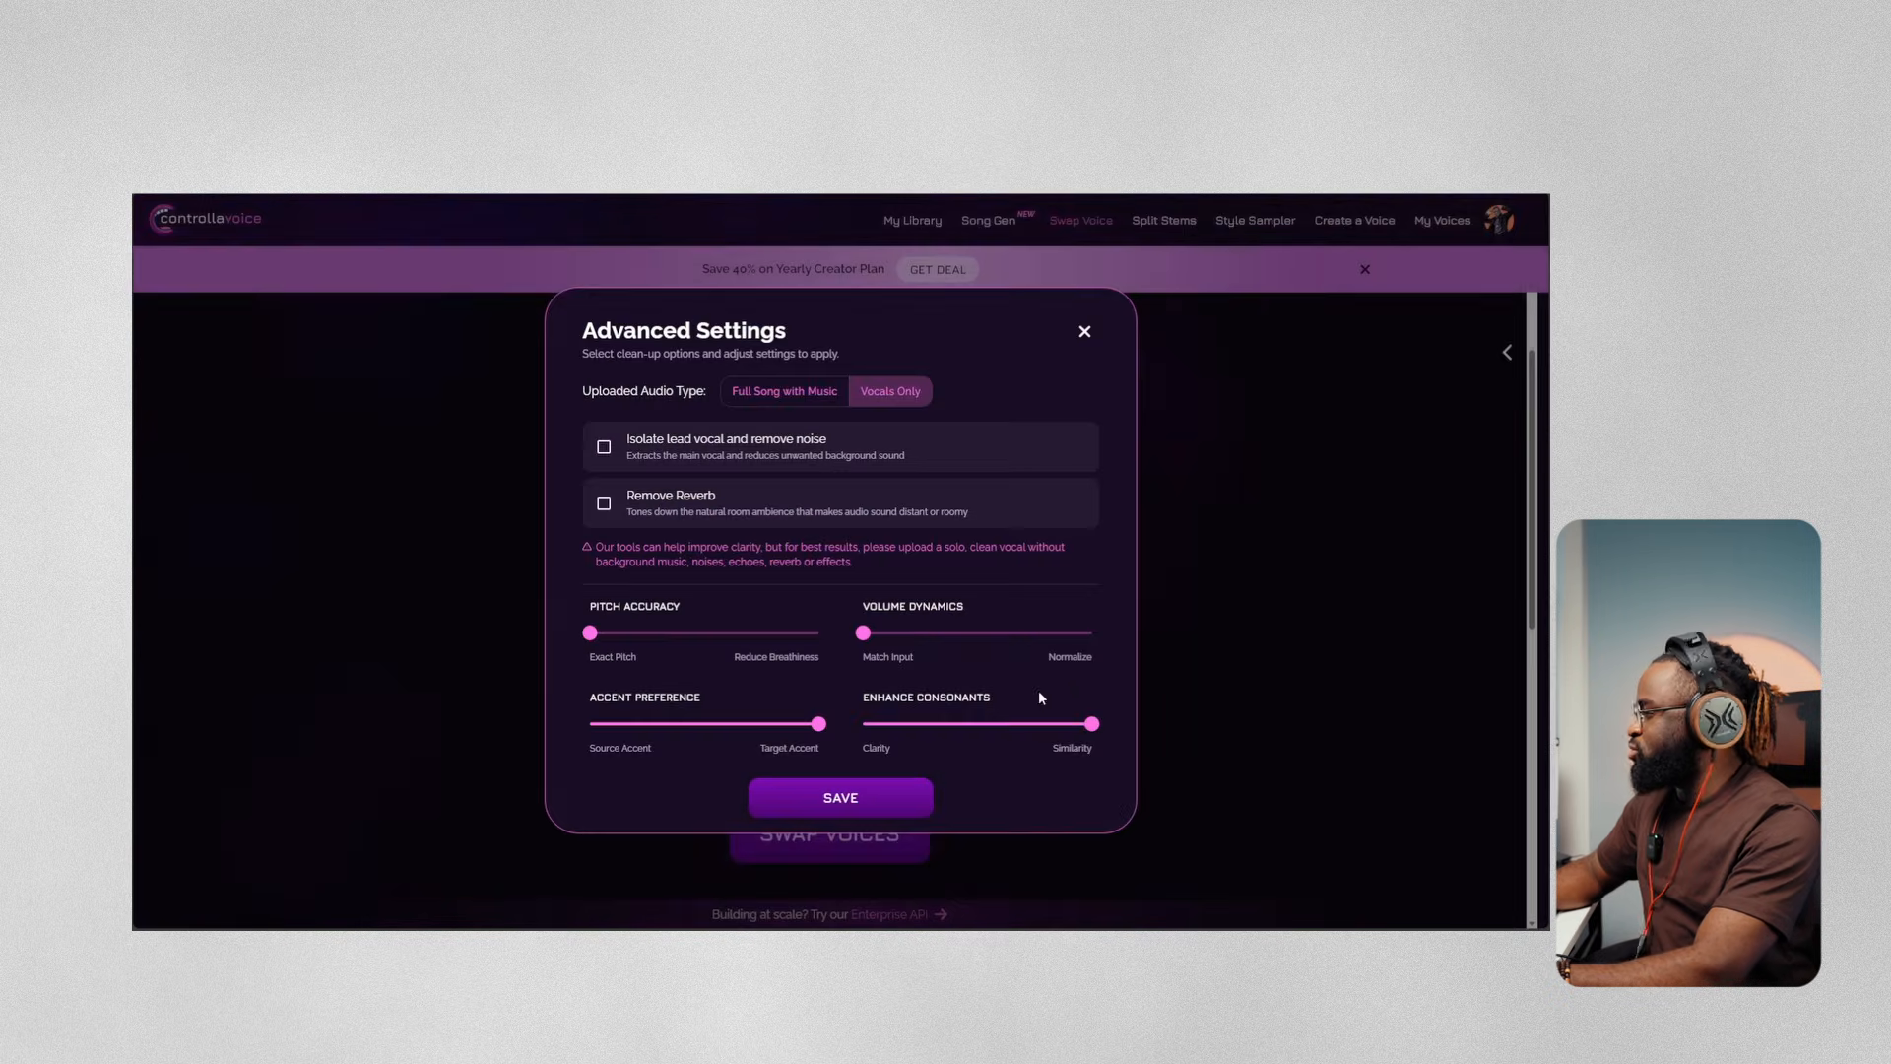
left_click_drag(866, 636, 1091, 636)
left_click(604, 503)
left_click(828, 814)
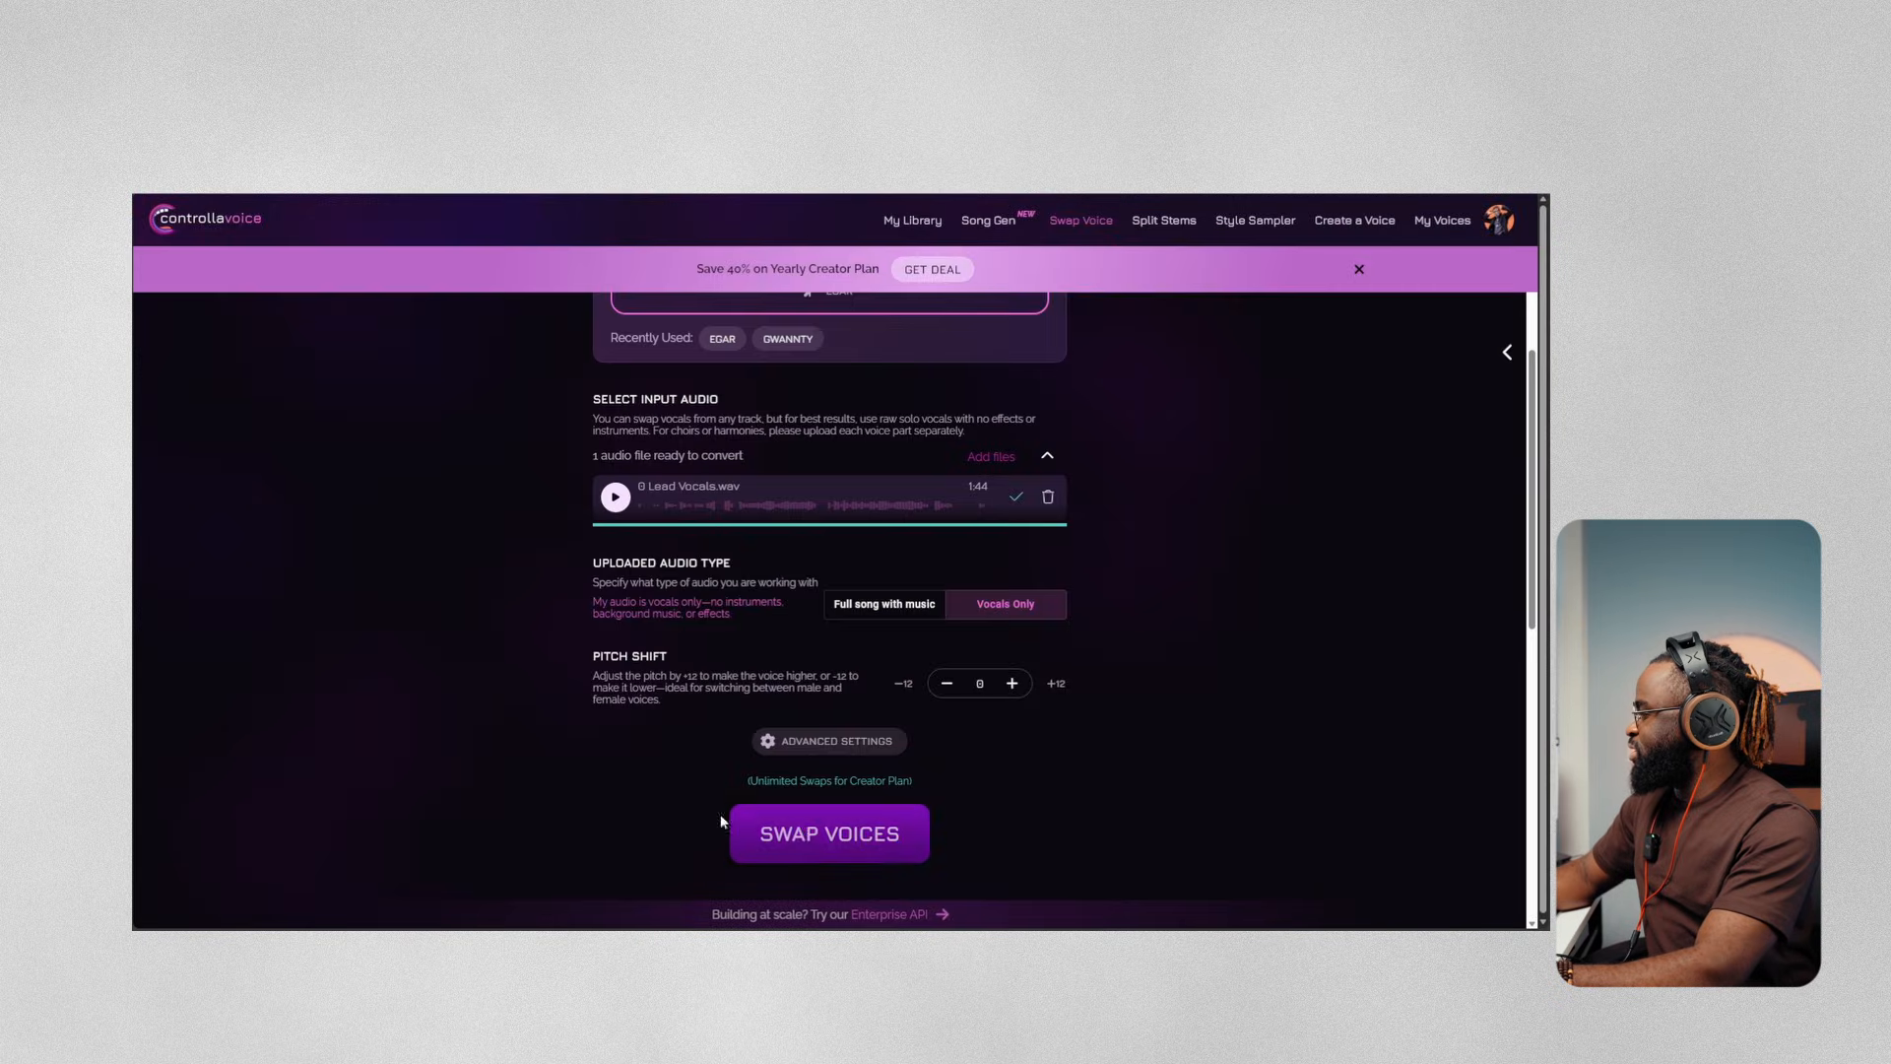
left_click(810, 834)
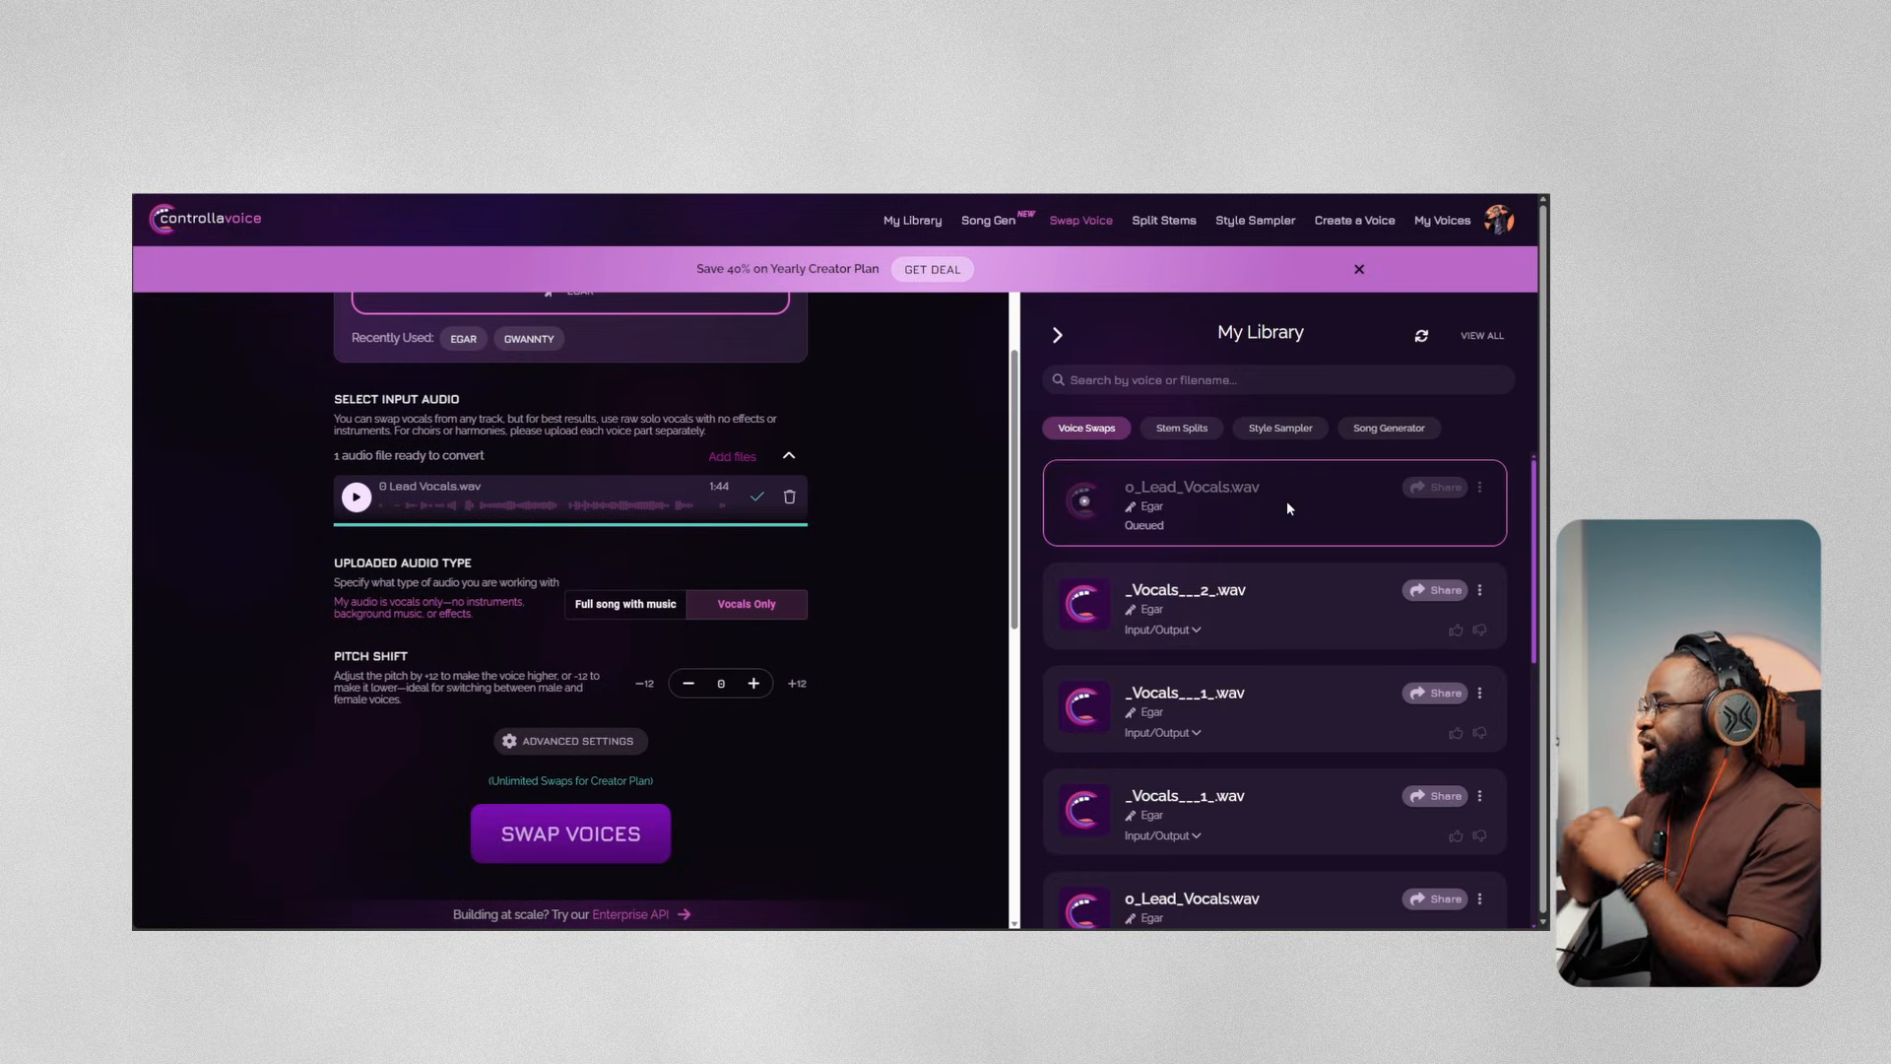
scroll(1153, 586, "down", 1)
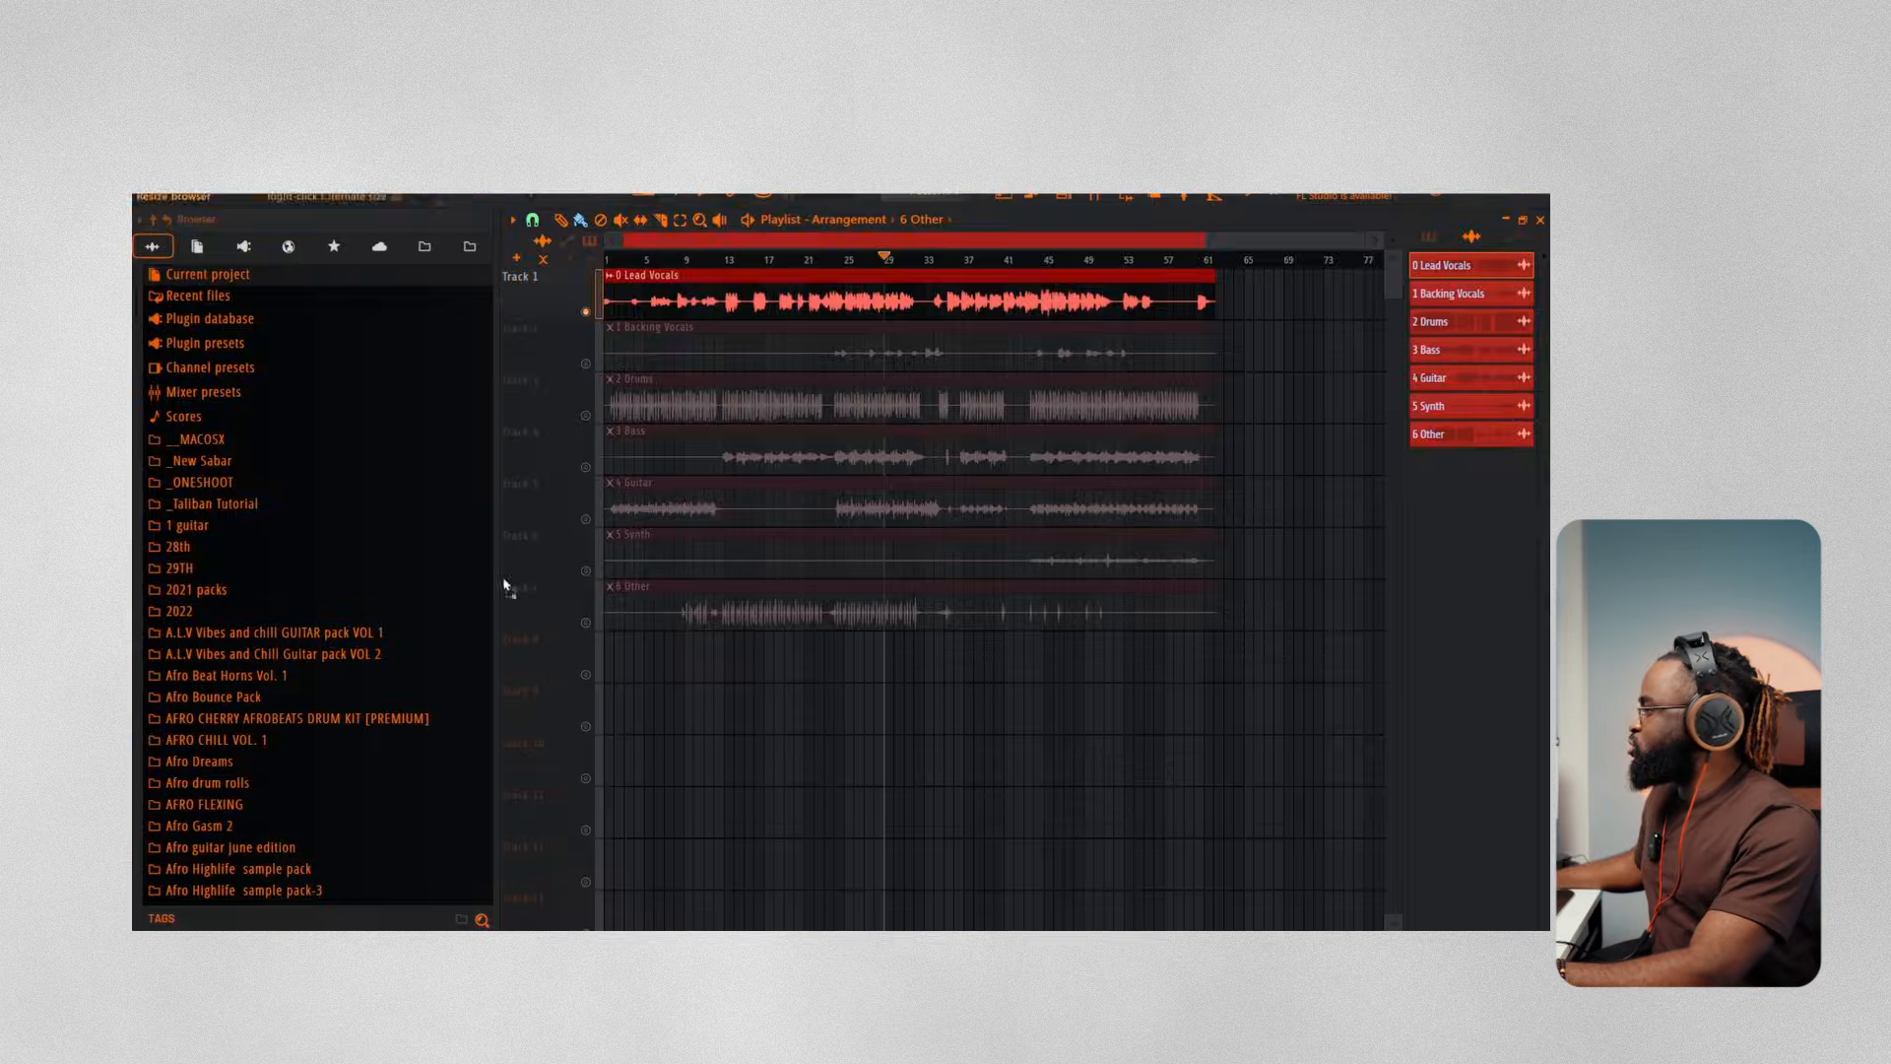
Switch to FL Studio, insert the converted vocal on Track 2 from bar 1, and lower its clip gain to about -4.8 dB
left_click_drag(504, 586, 1256, 399)
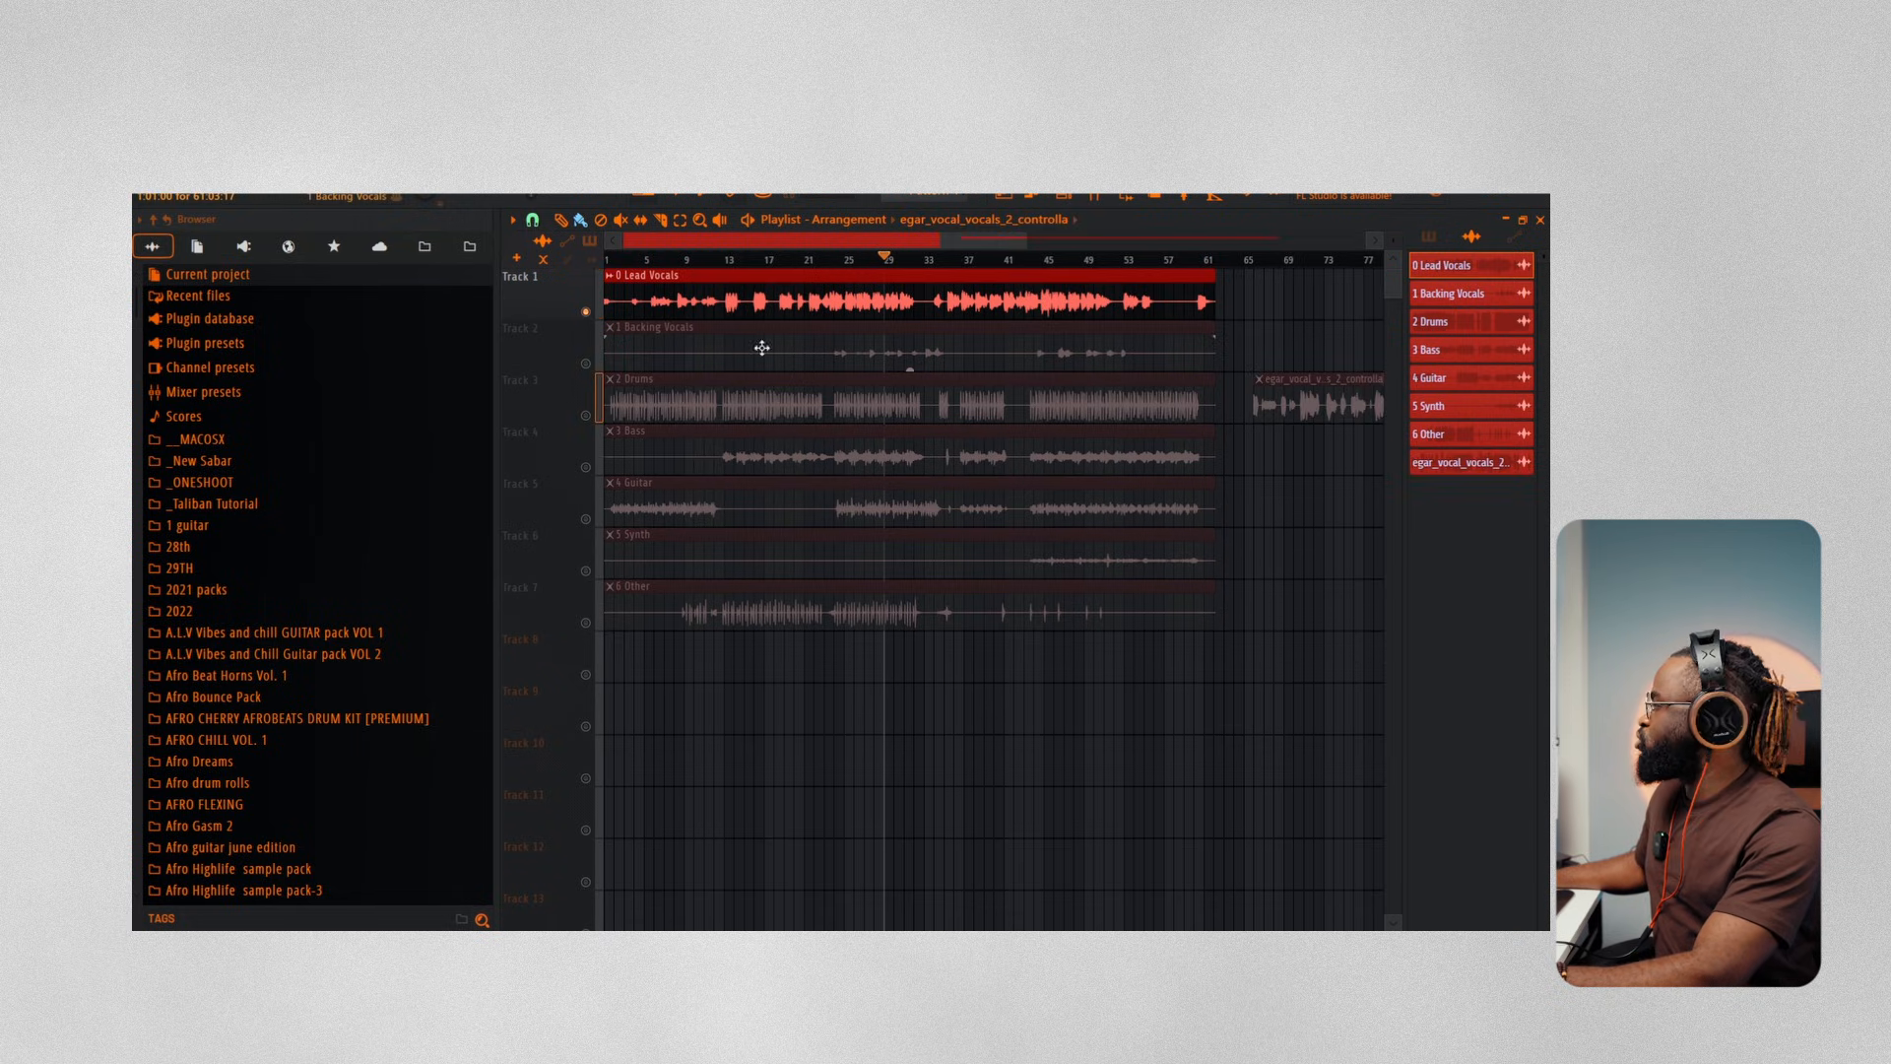
left_click_drag(1178, 320, 682, 388)
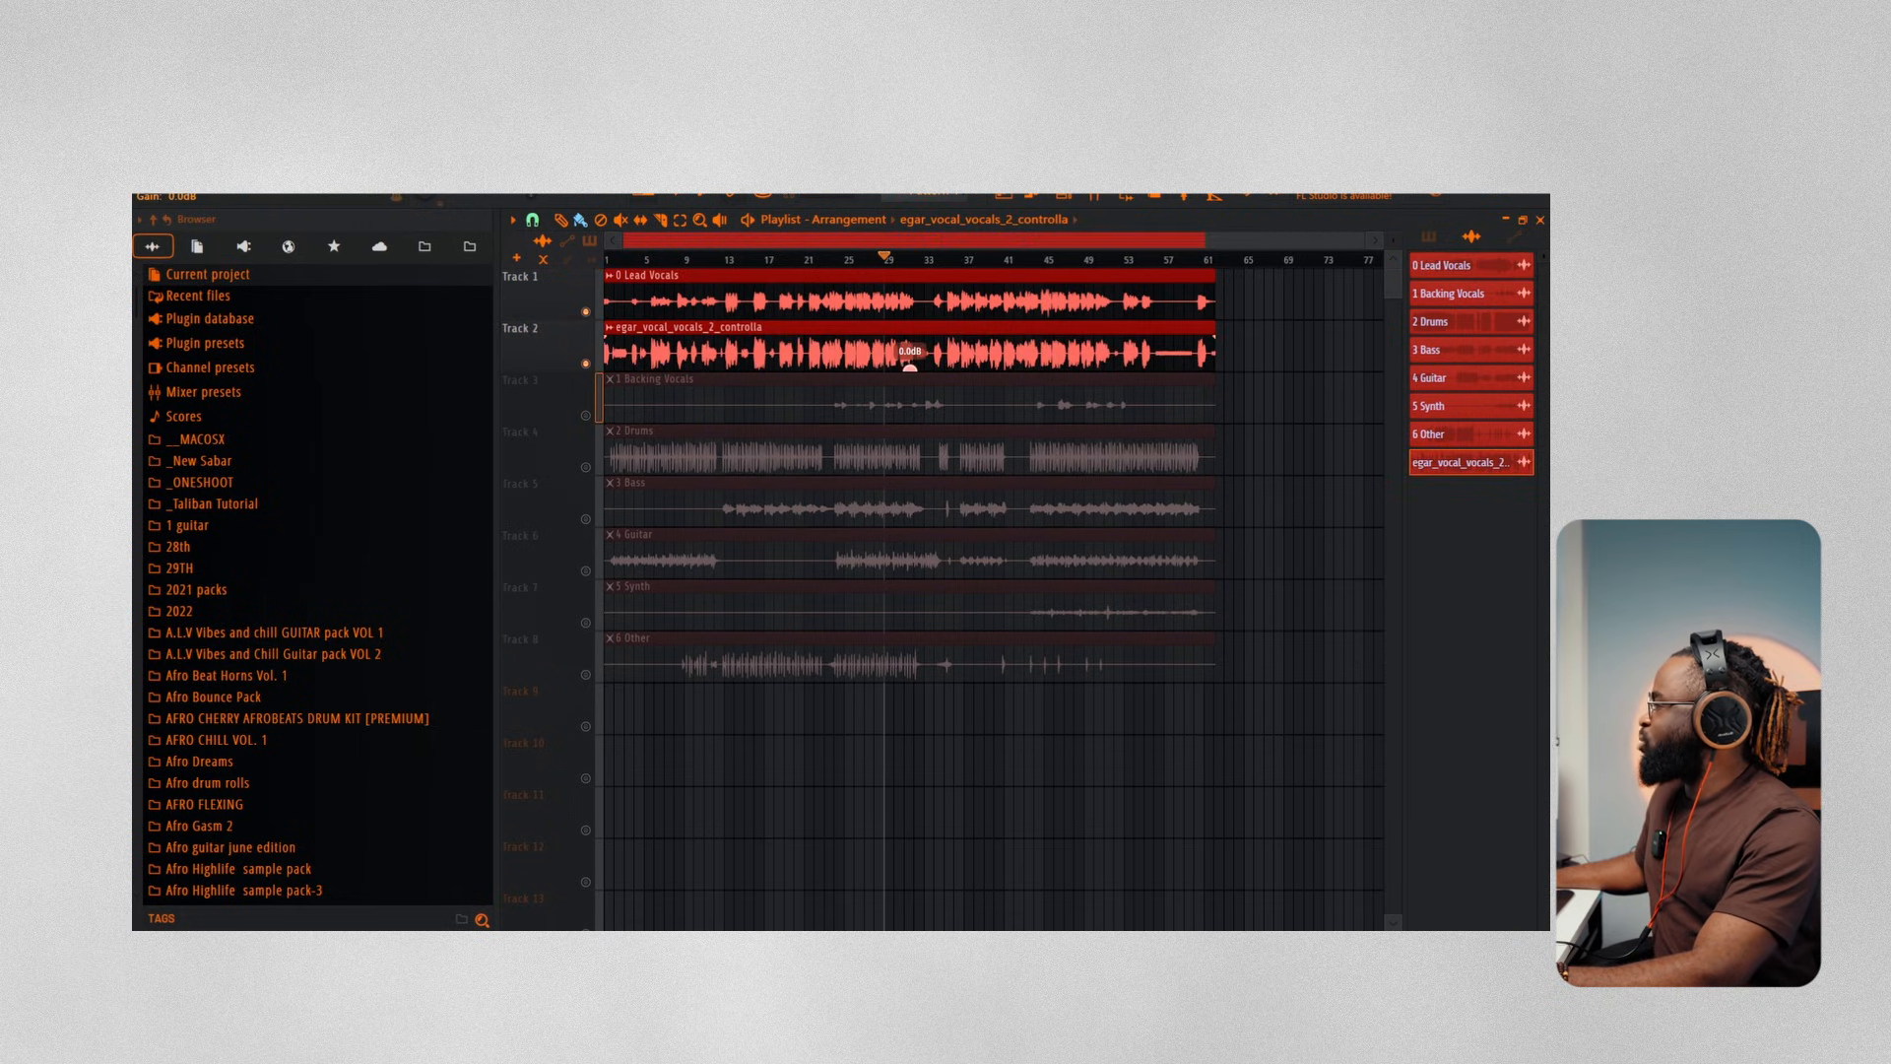
left_click_drag(909, 368, 909, 372)
Solo the converted vocal on Track 2 and listen to it from around bar 21
right_click(588, 363)
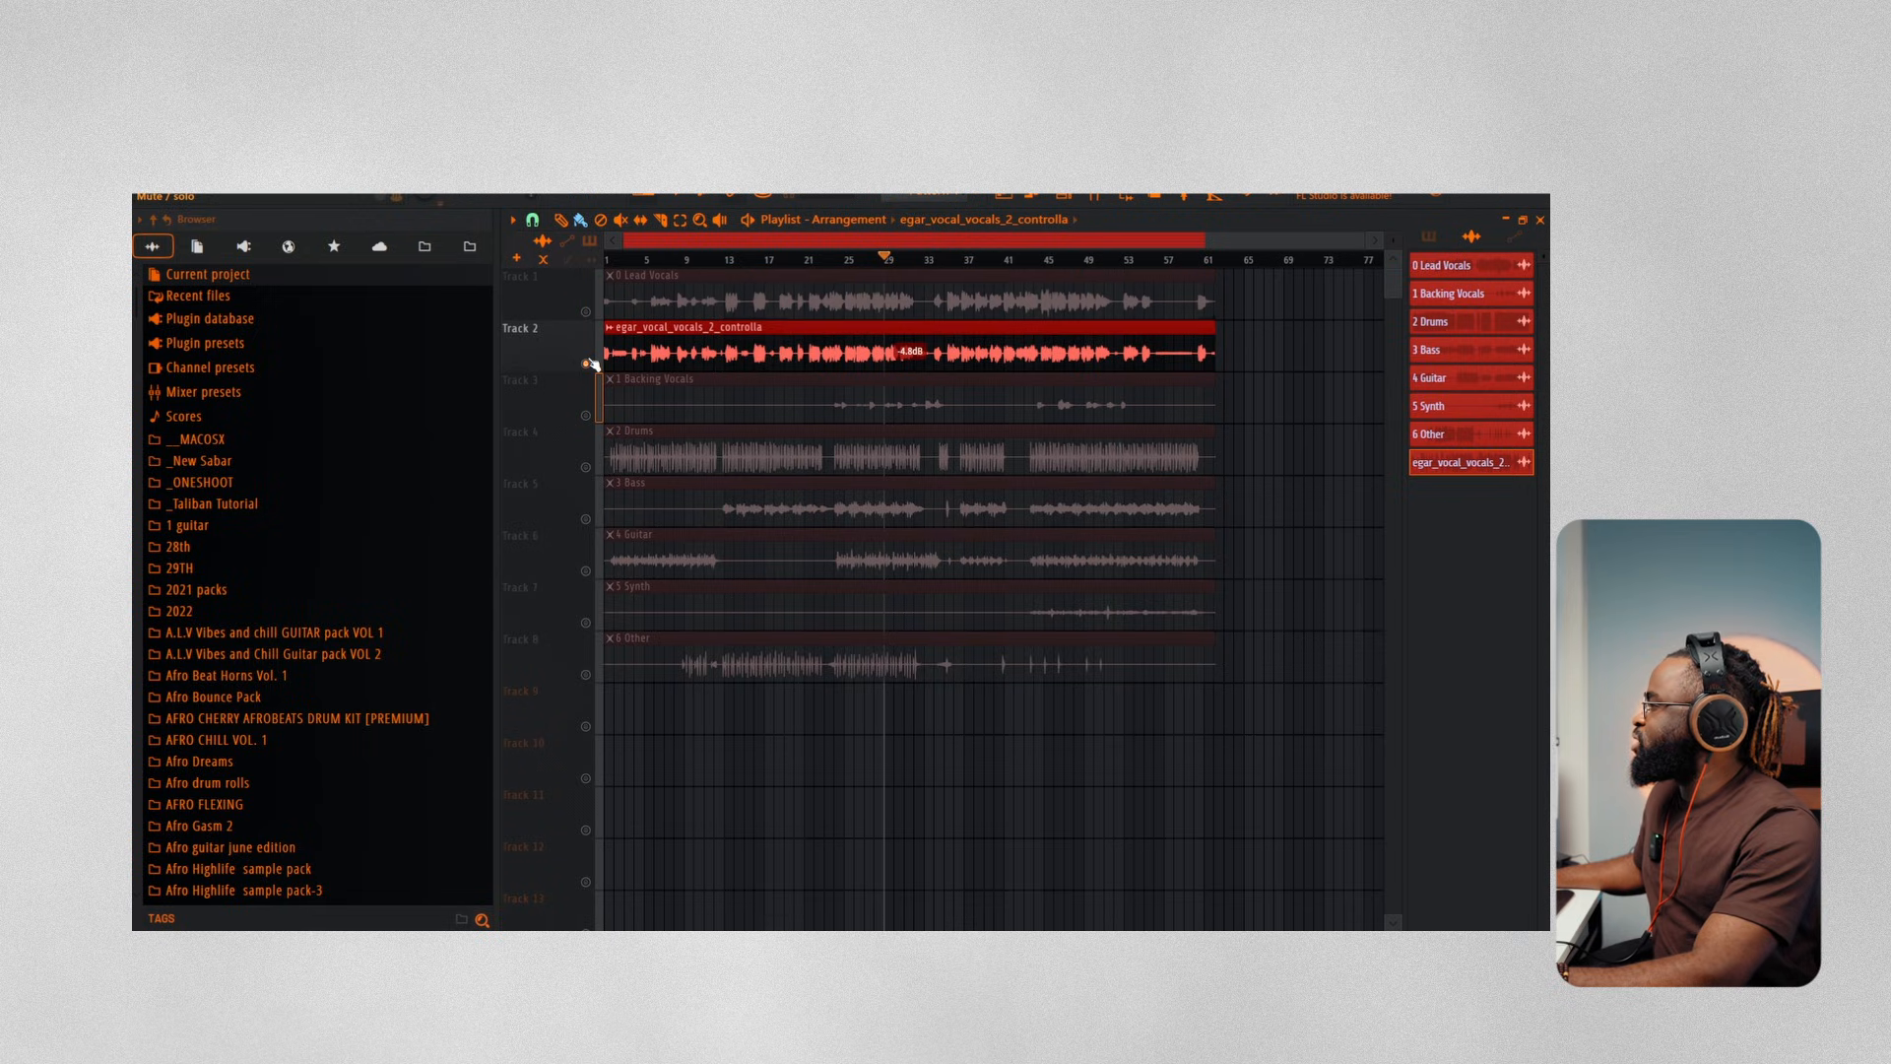
left_click(817, 258)
scroll(821, 259, "up", 5)
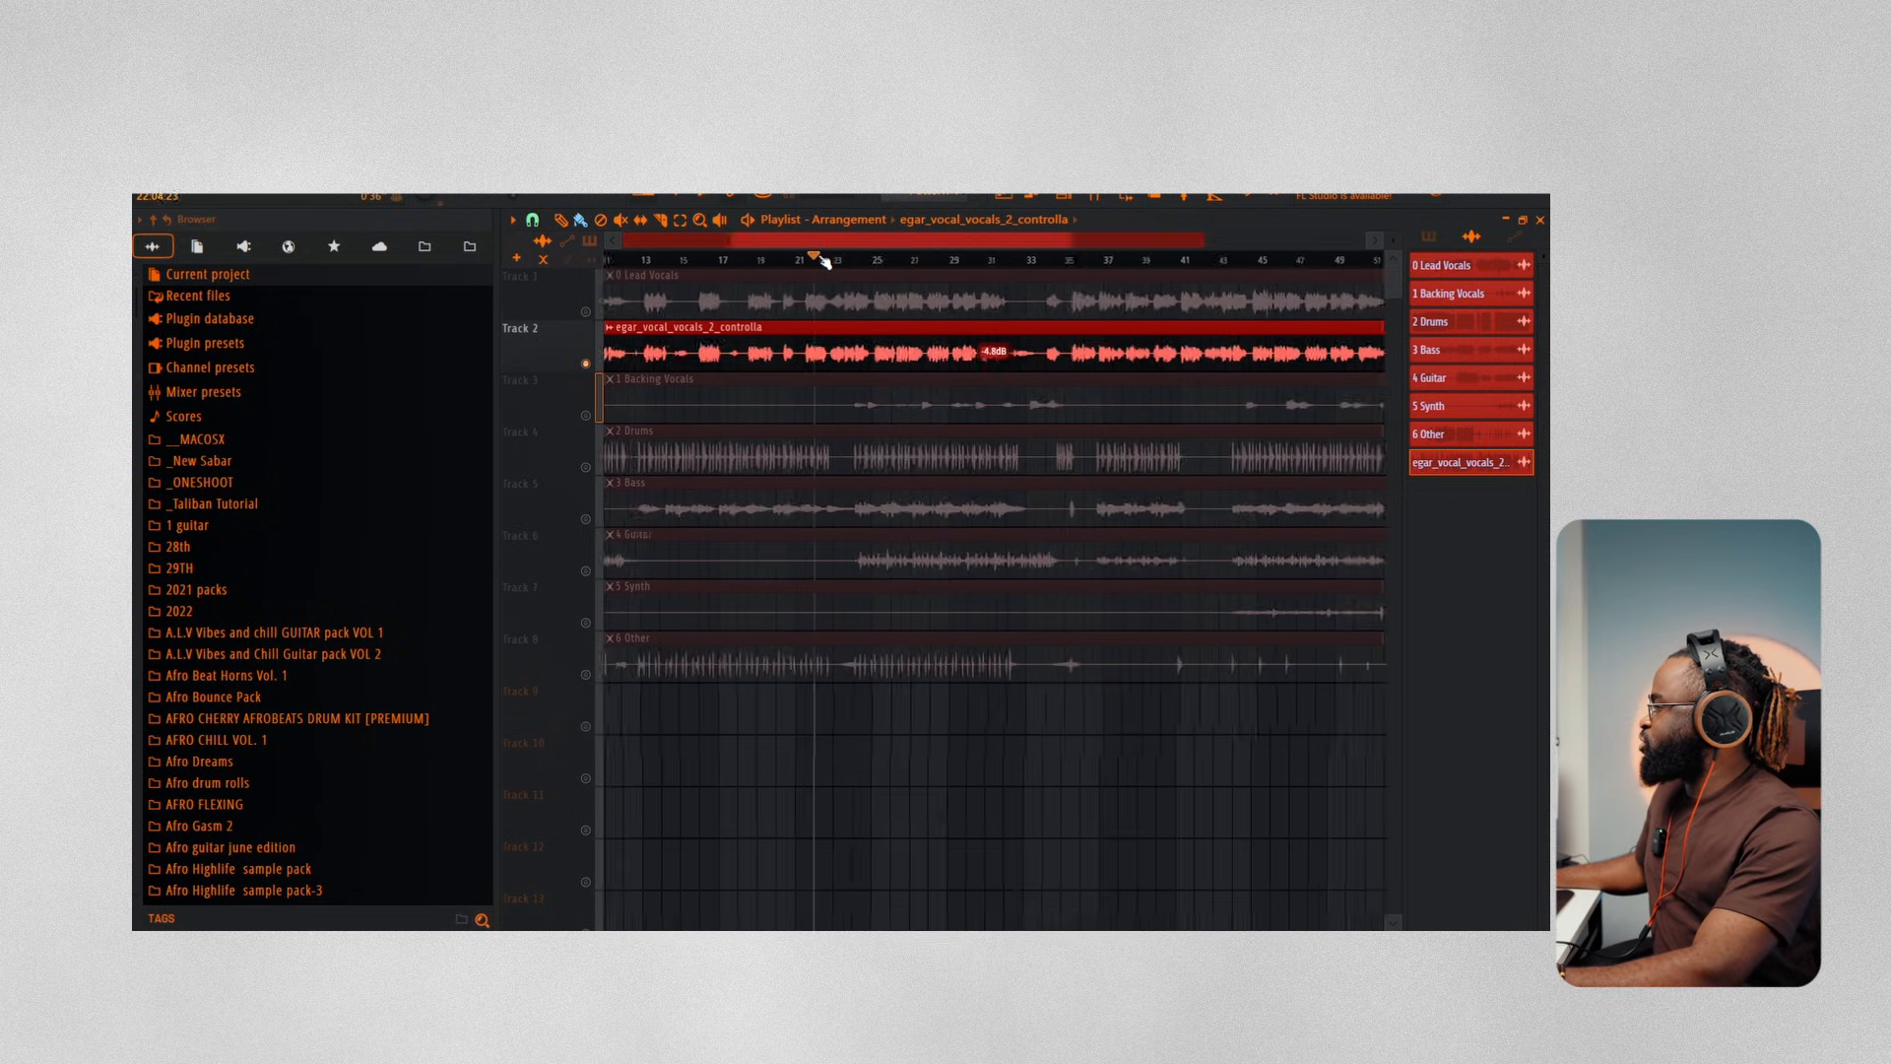
key("space")
left_click(771, 260)
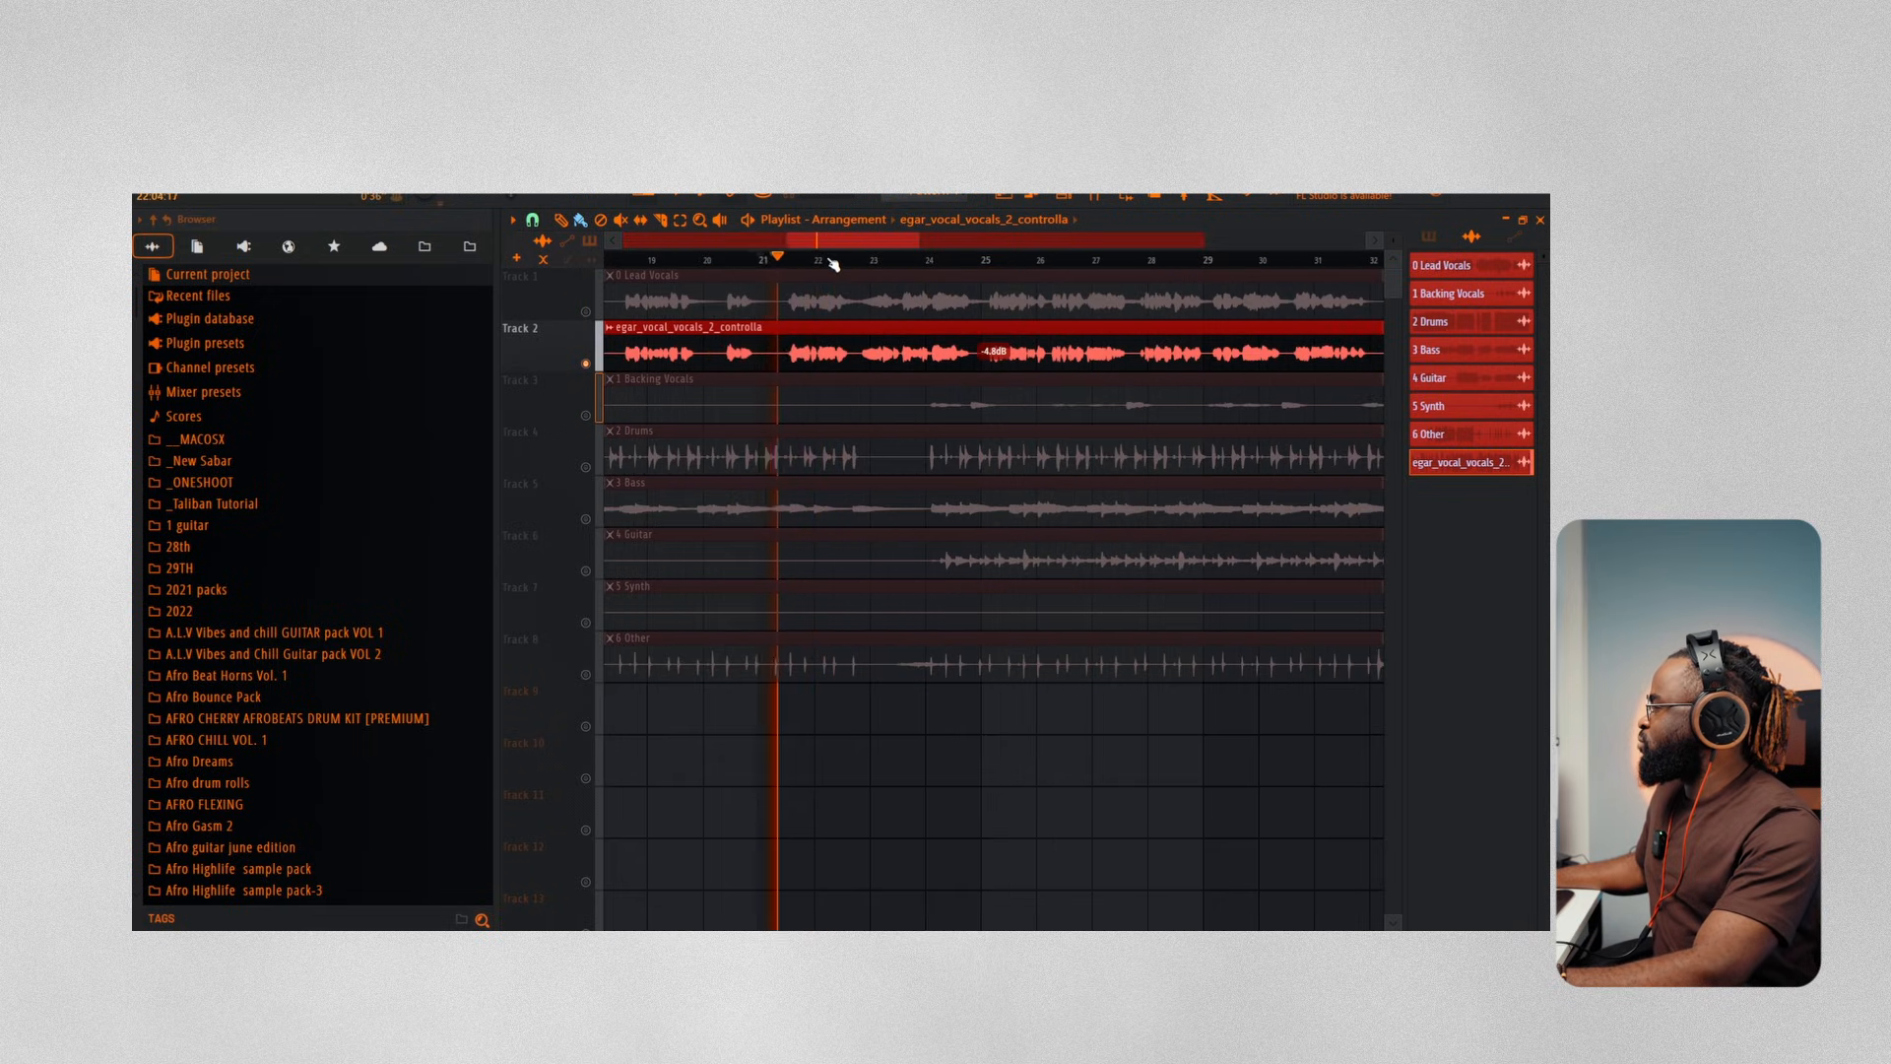
scroll(831, 261, "up", 3)
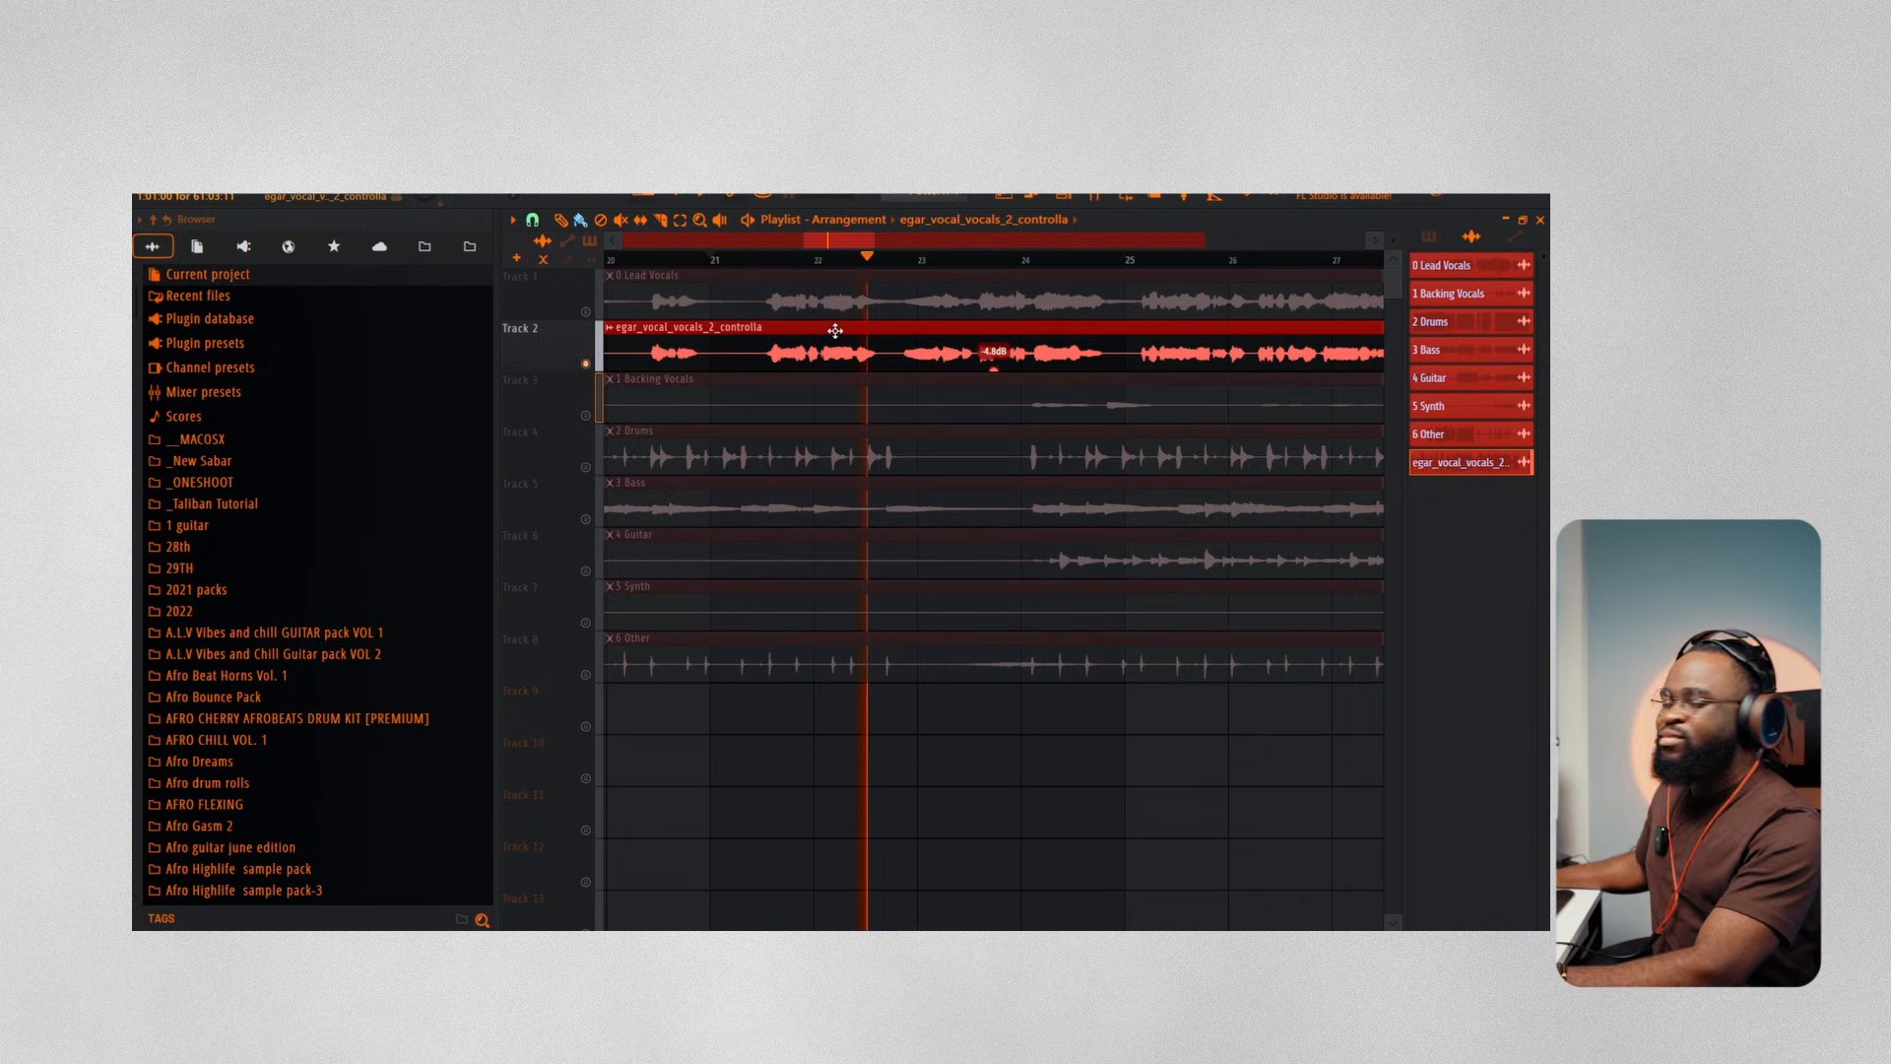
key("space")
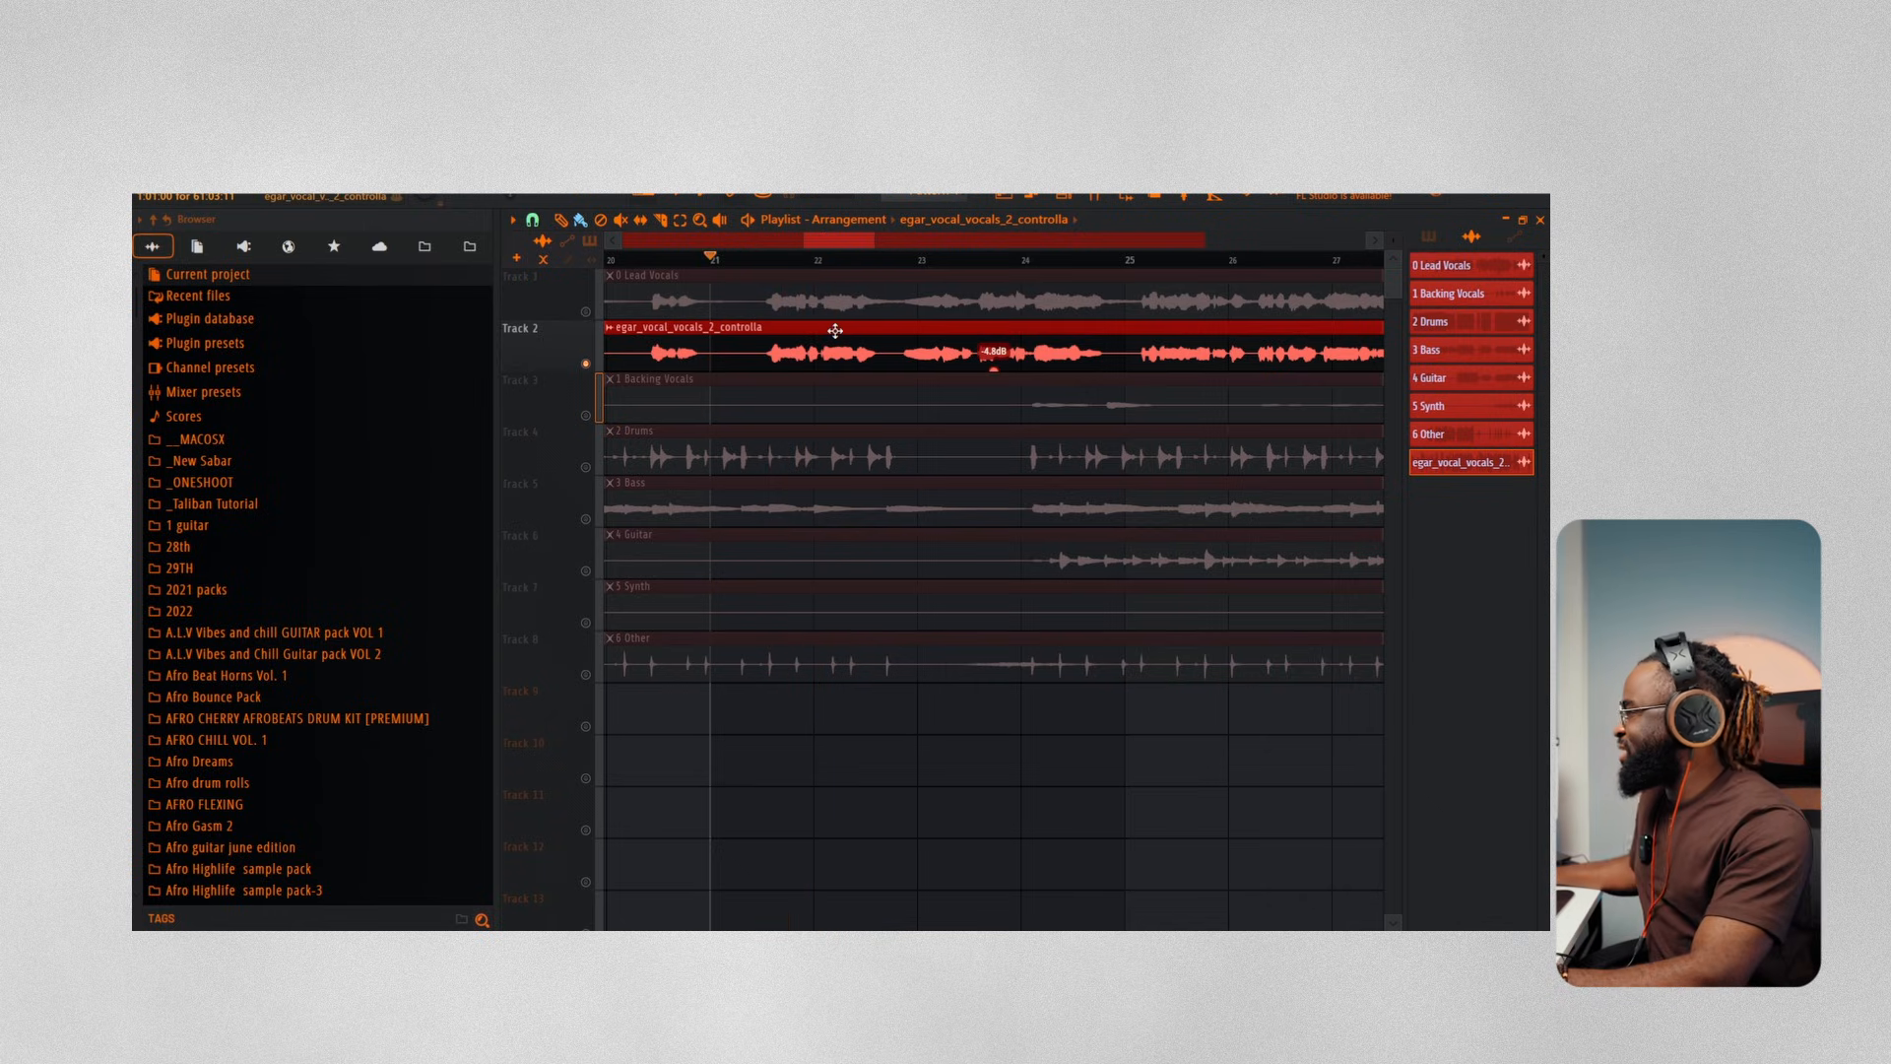
Route the converted vocal to mixer insert 1 and load the LEAD VOX mixer track state onto it
double_click(836, 336)
left_click(1021, 360)
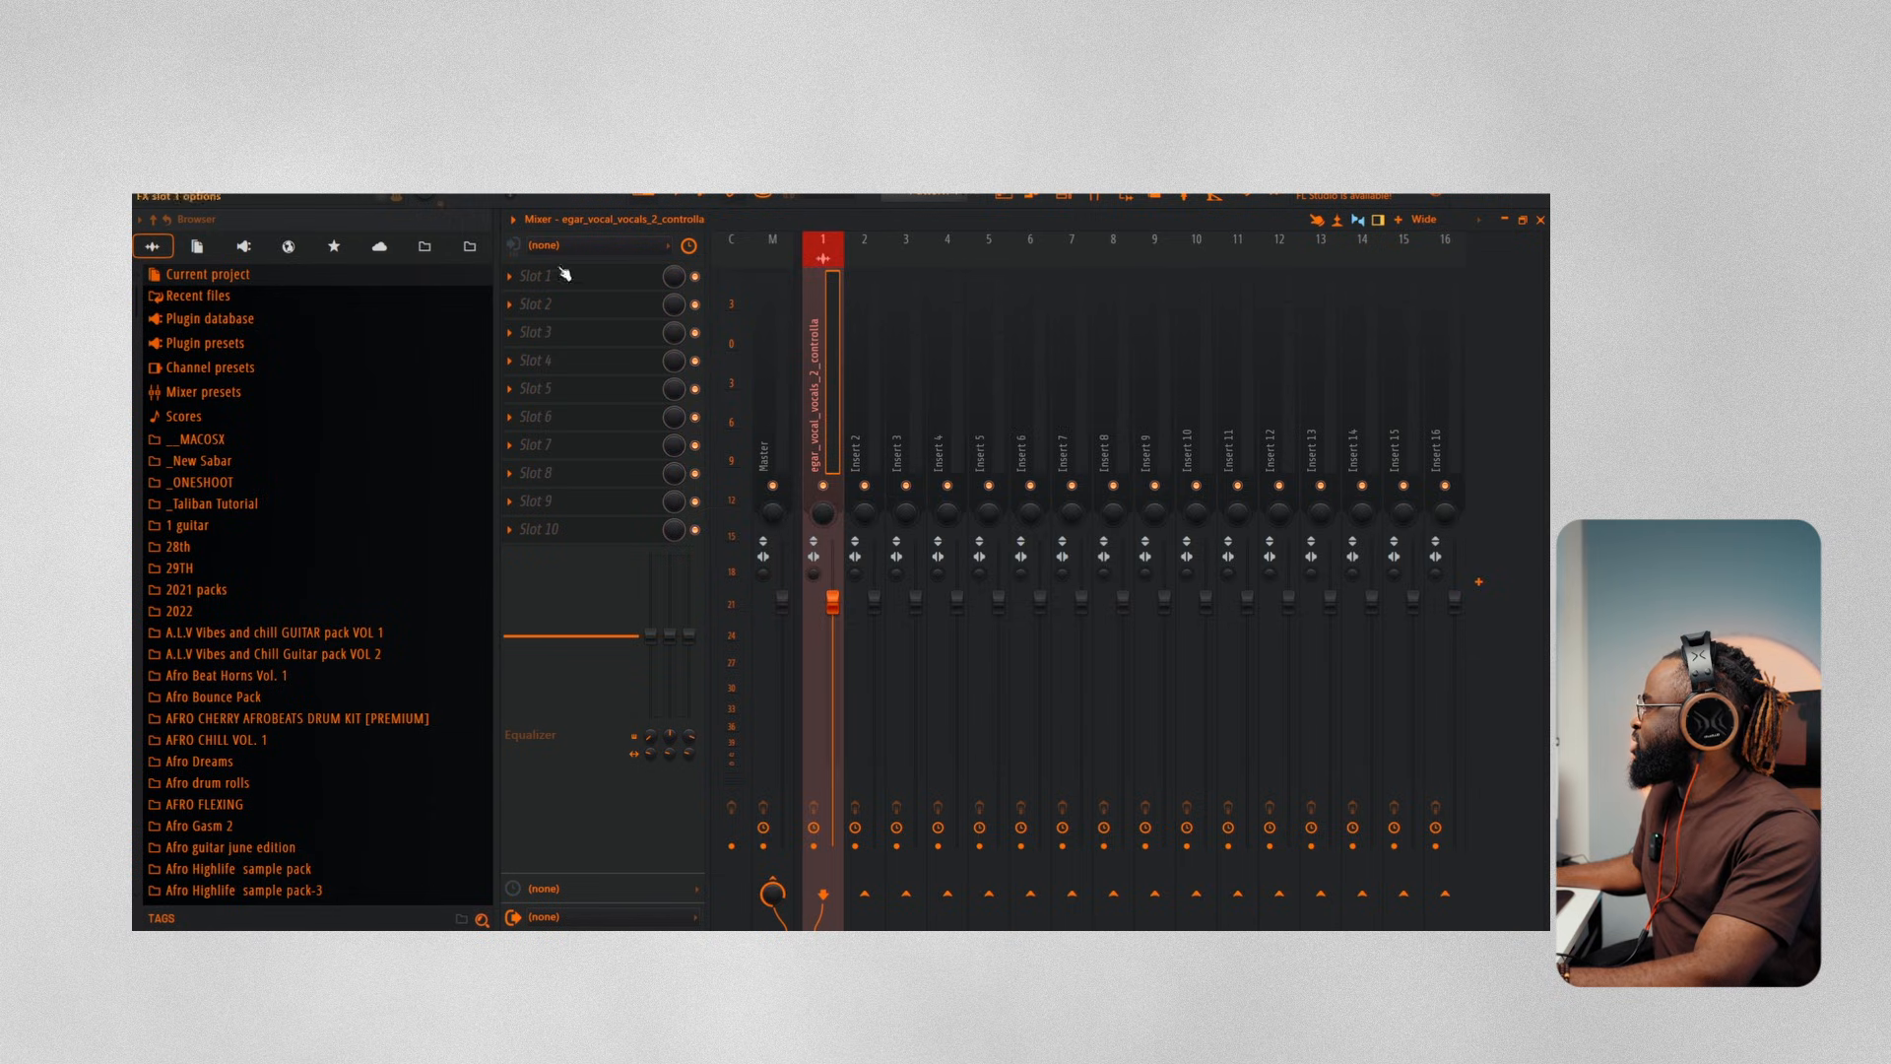
left_click(513, 220)
mouse_move(582, 453)
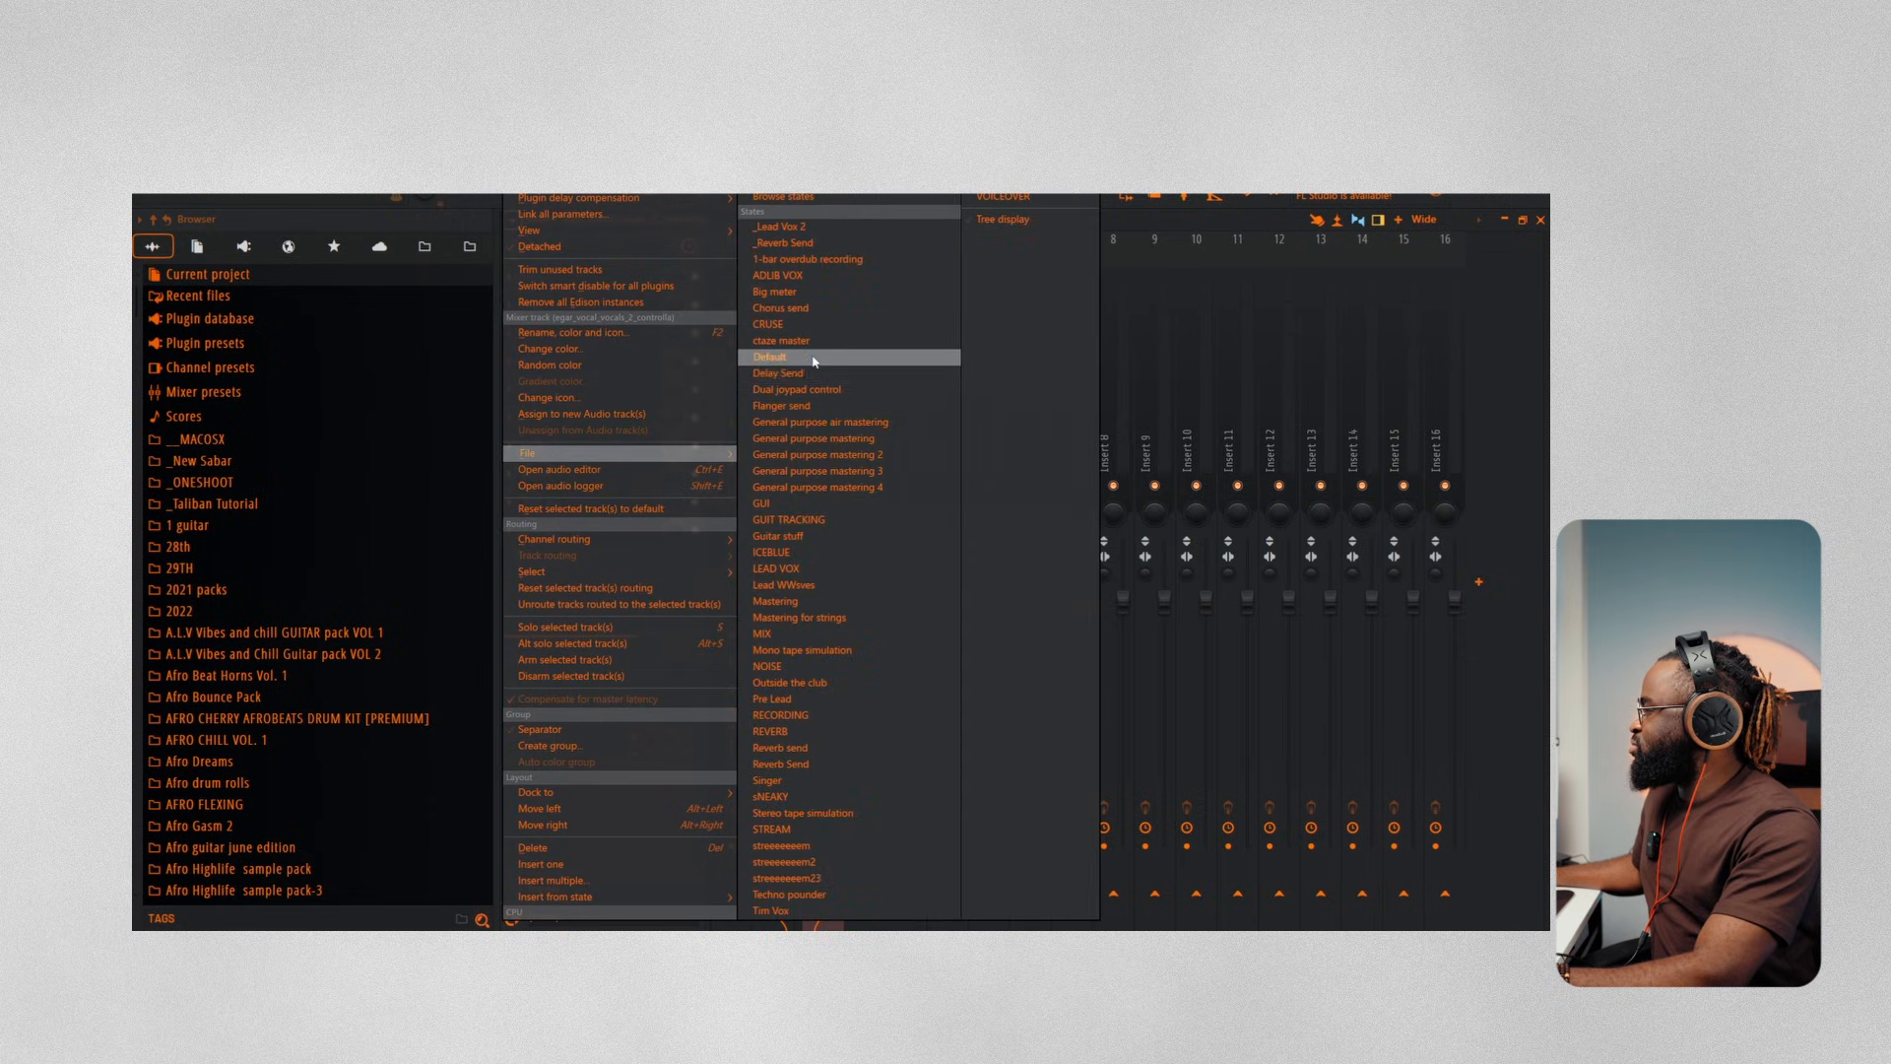
left_click(778, 569)
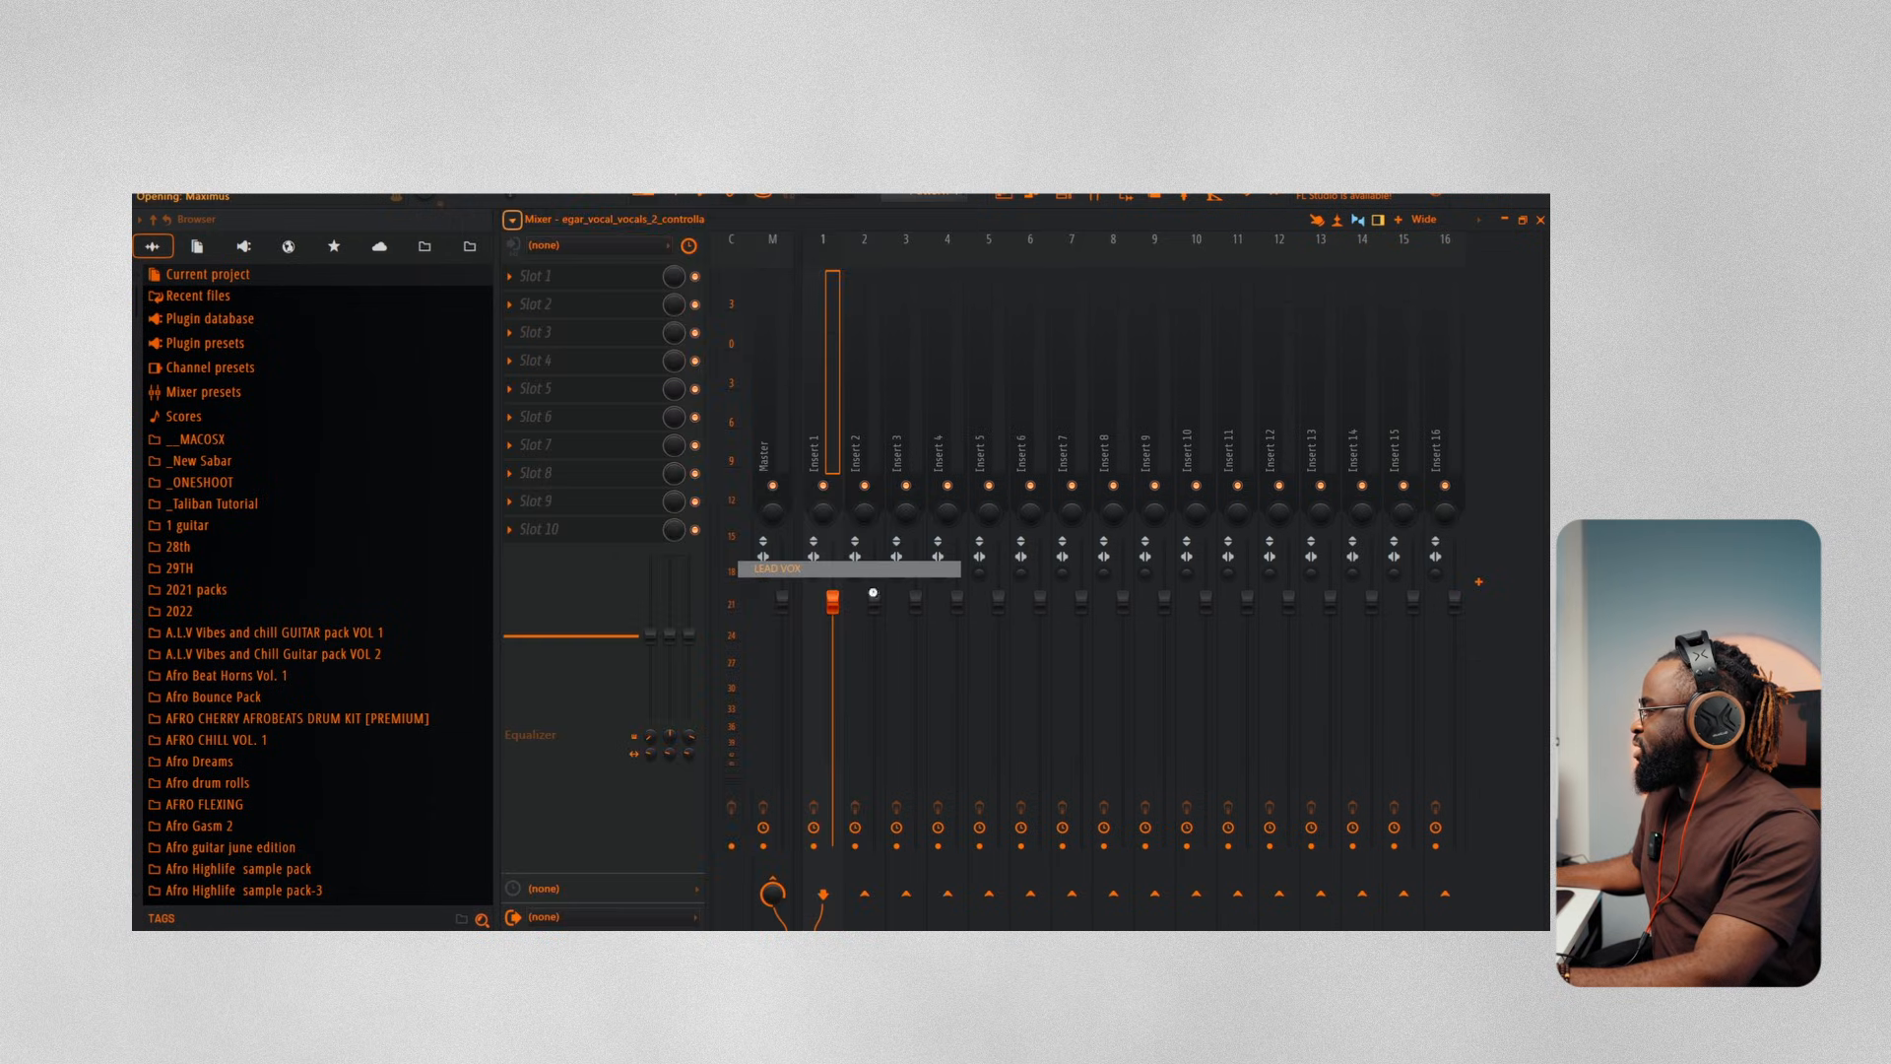
key("space")
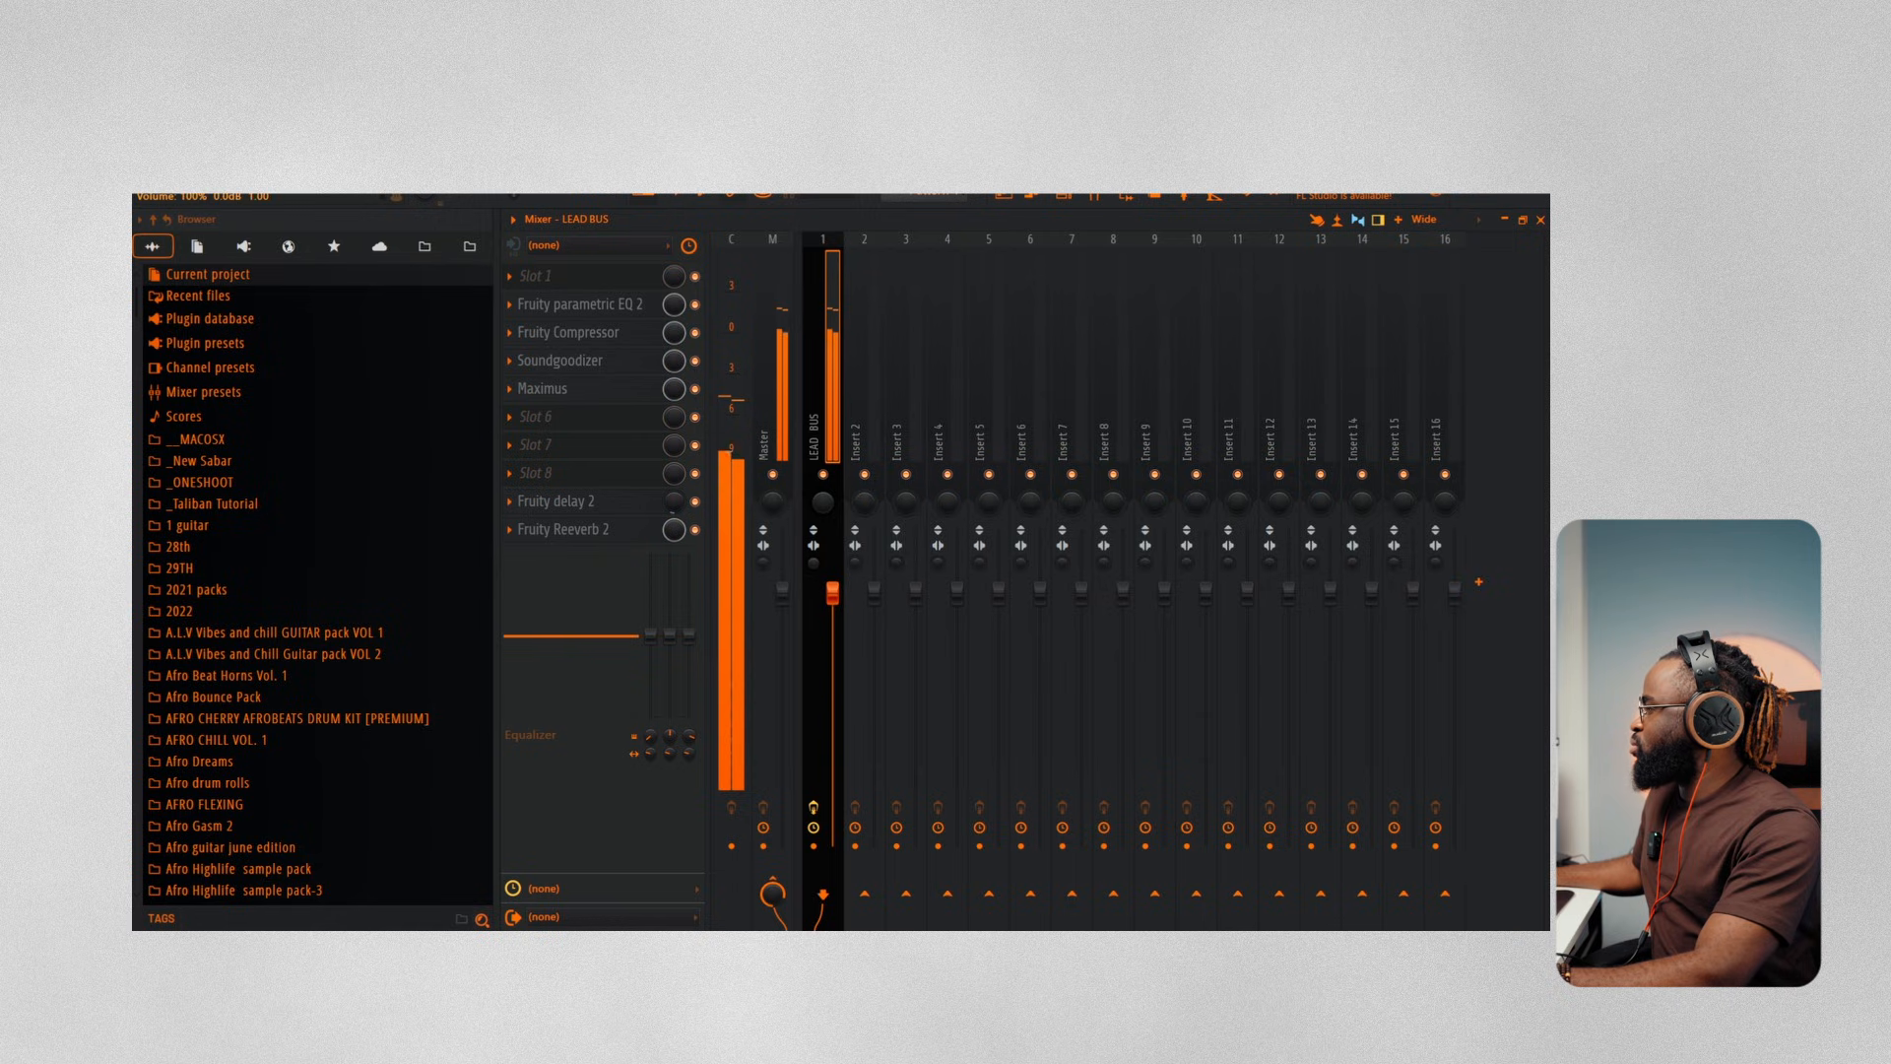
left_click_drag(832, 593, 832, 597)
Unmute the Bass, Drums, Guitar and Other tracks and listen to them with the converted vocal from about bar 24
key("F5")
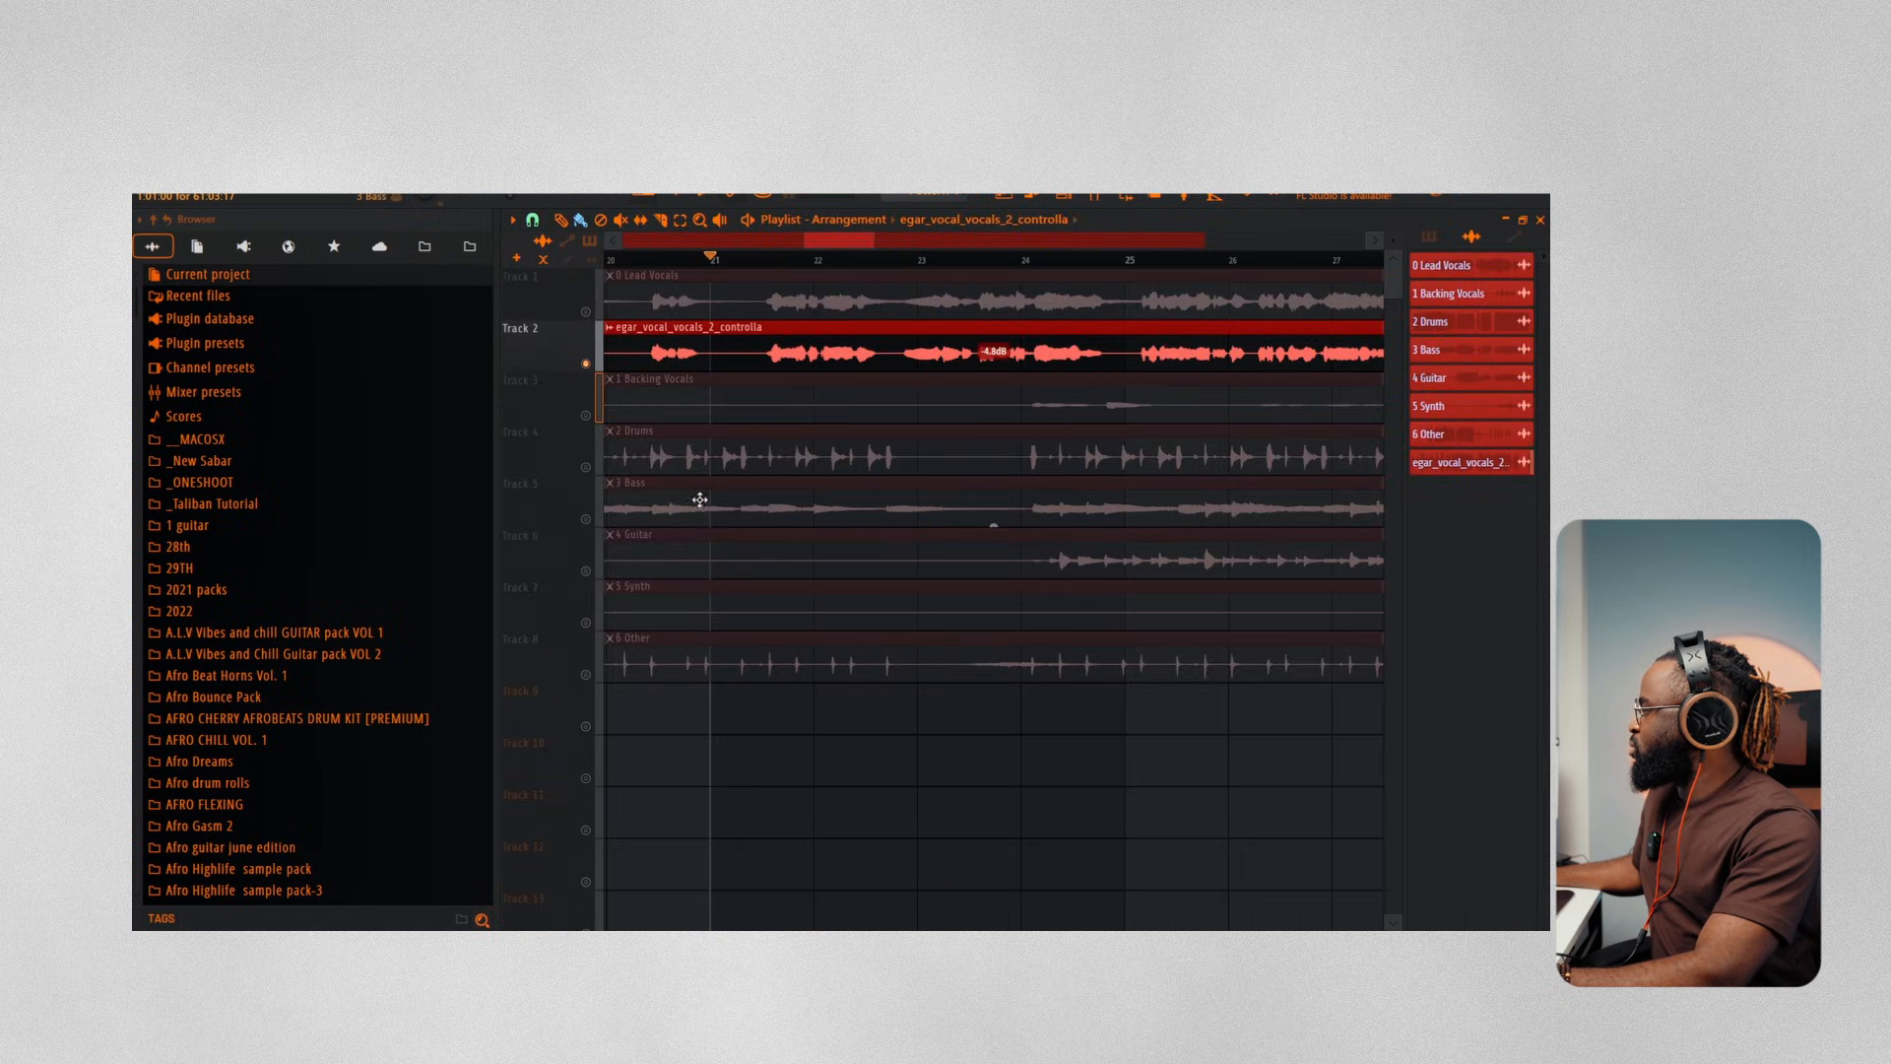
left_click(586, 519)
left_click(1024, 261)
scroll(1025, 264, "down", 8)
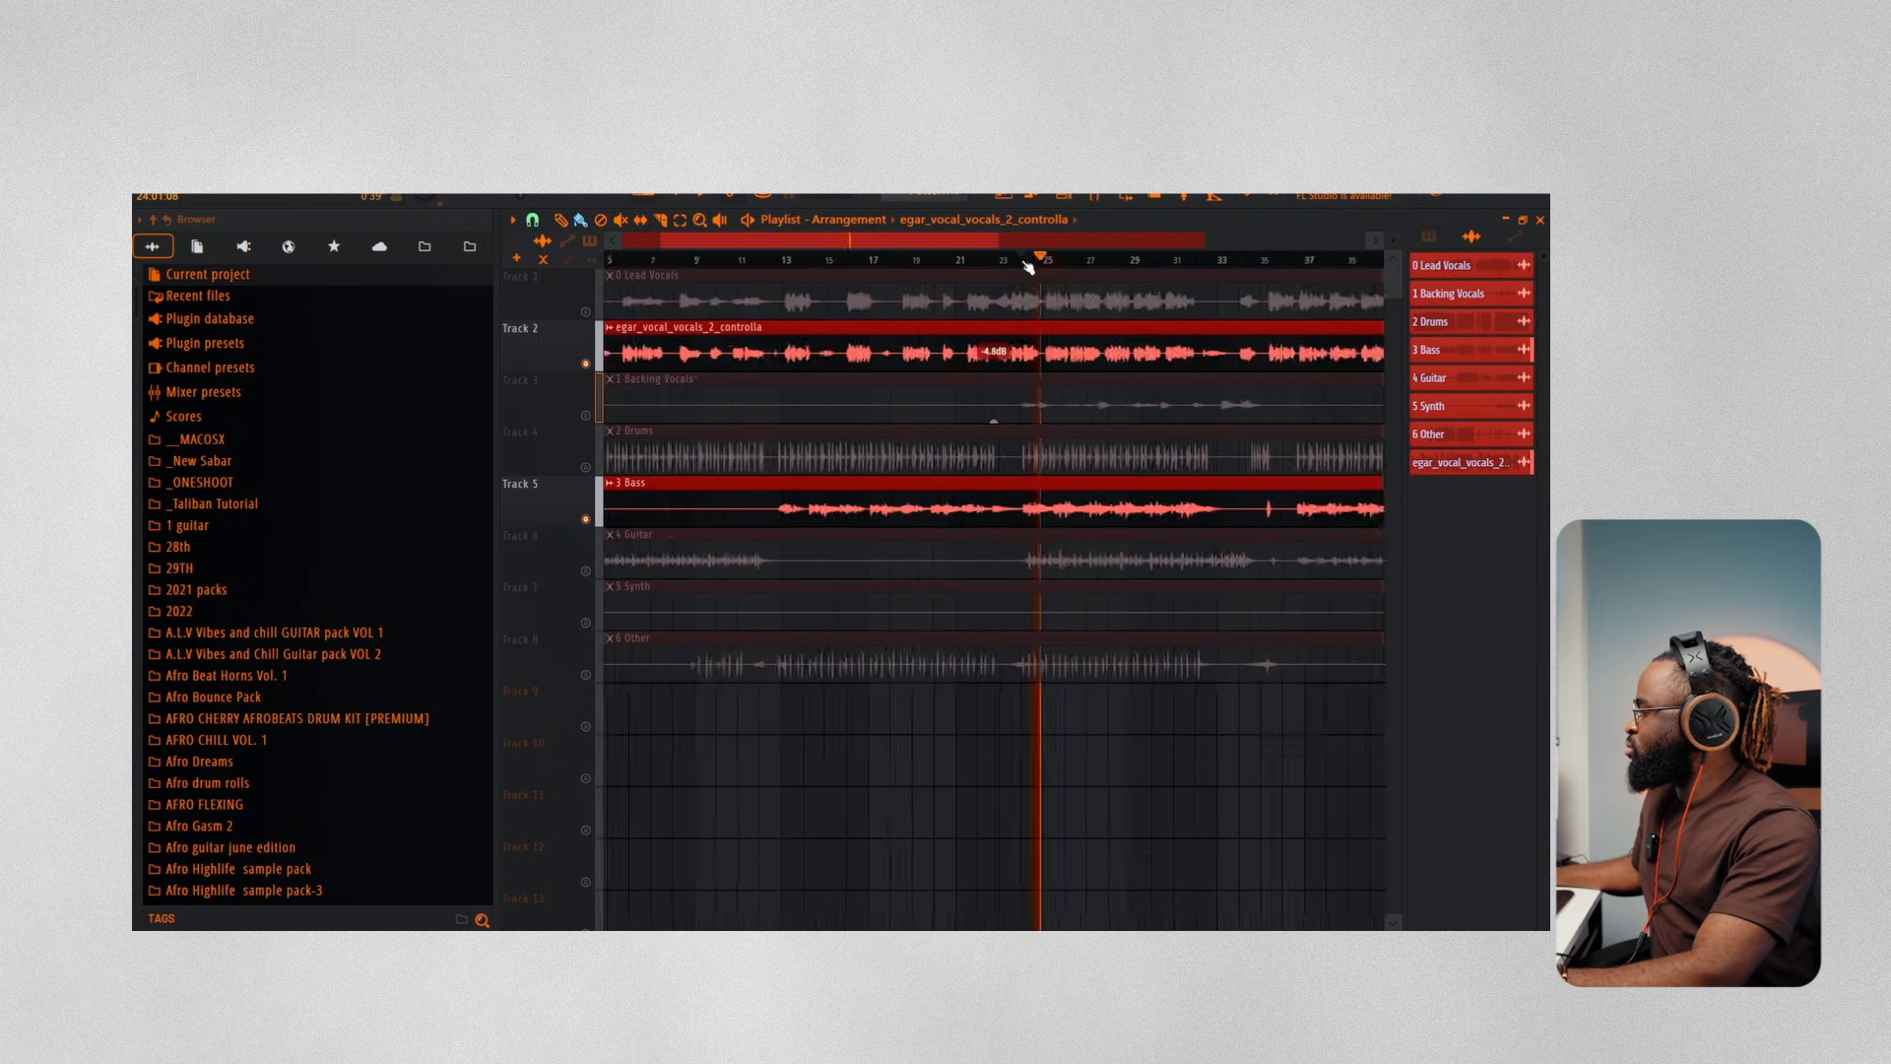
left_click(586, 467)
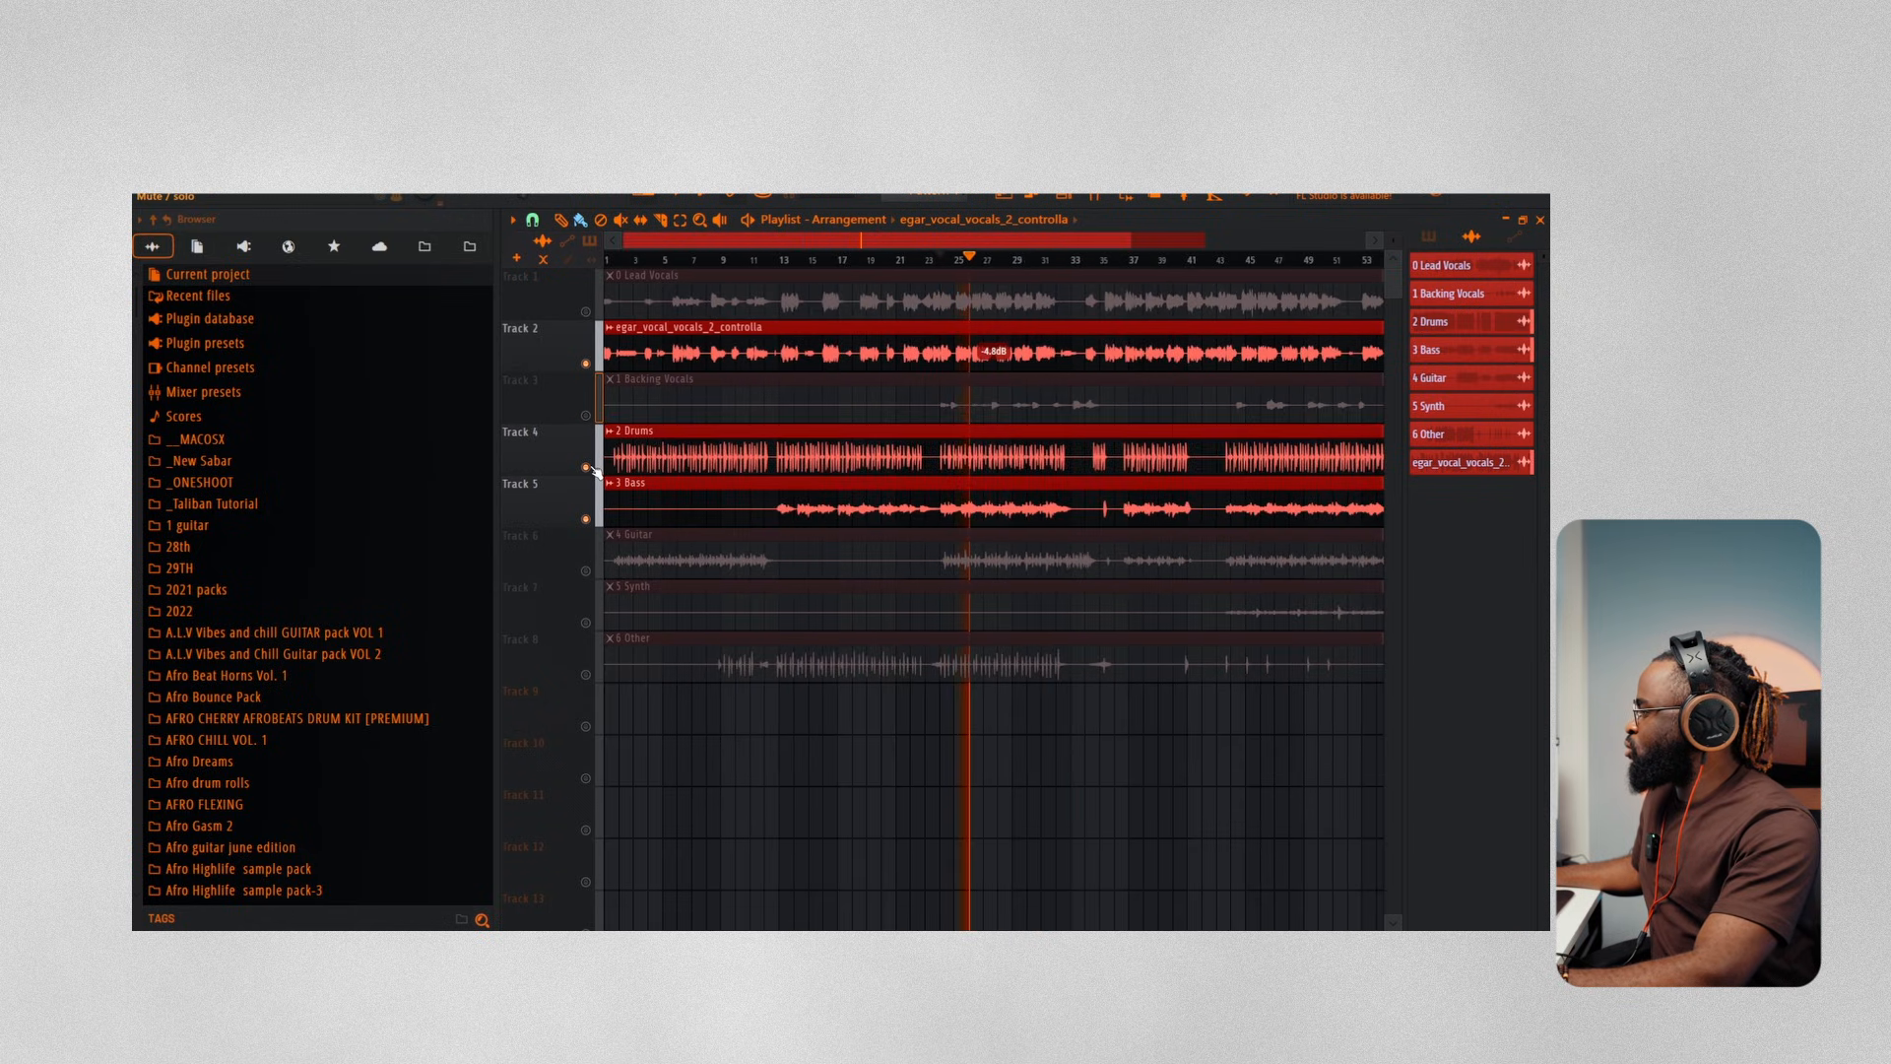
left_click(586, 571)
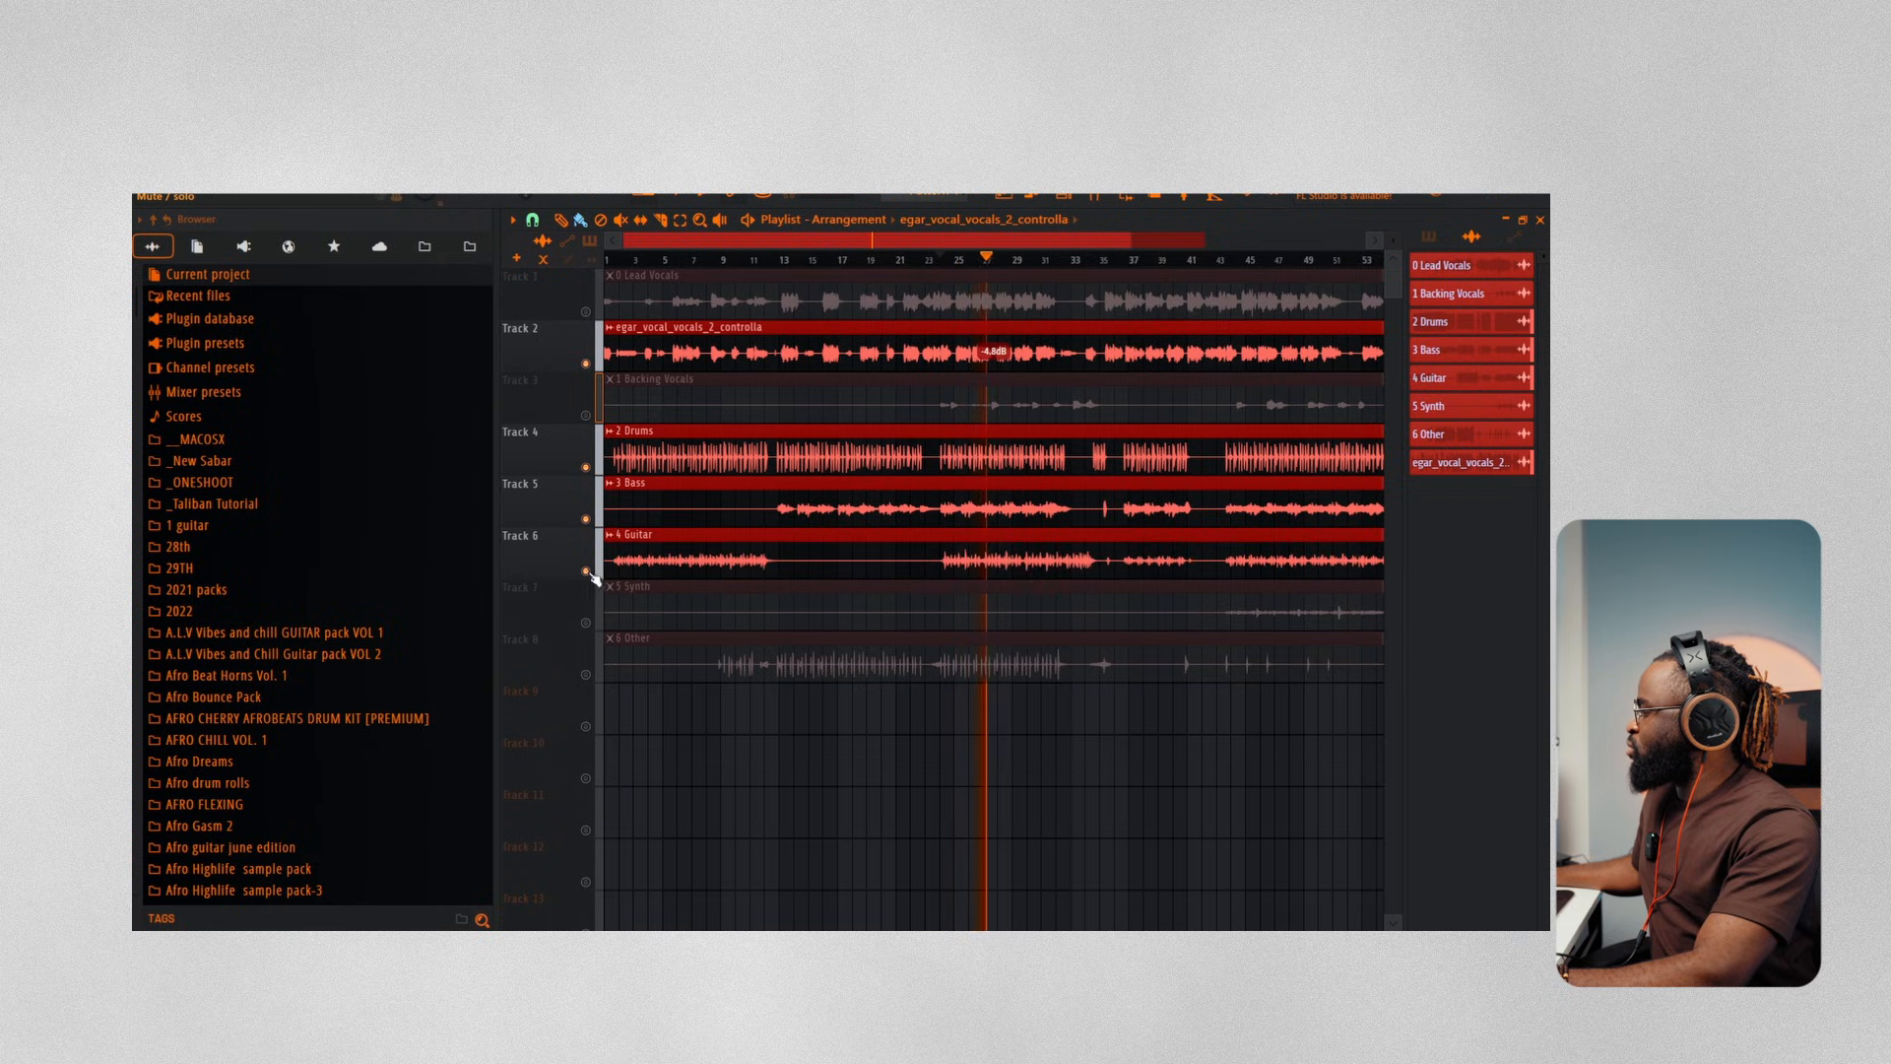
key("space")
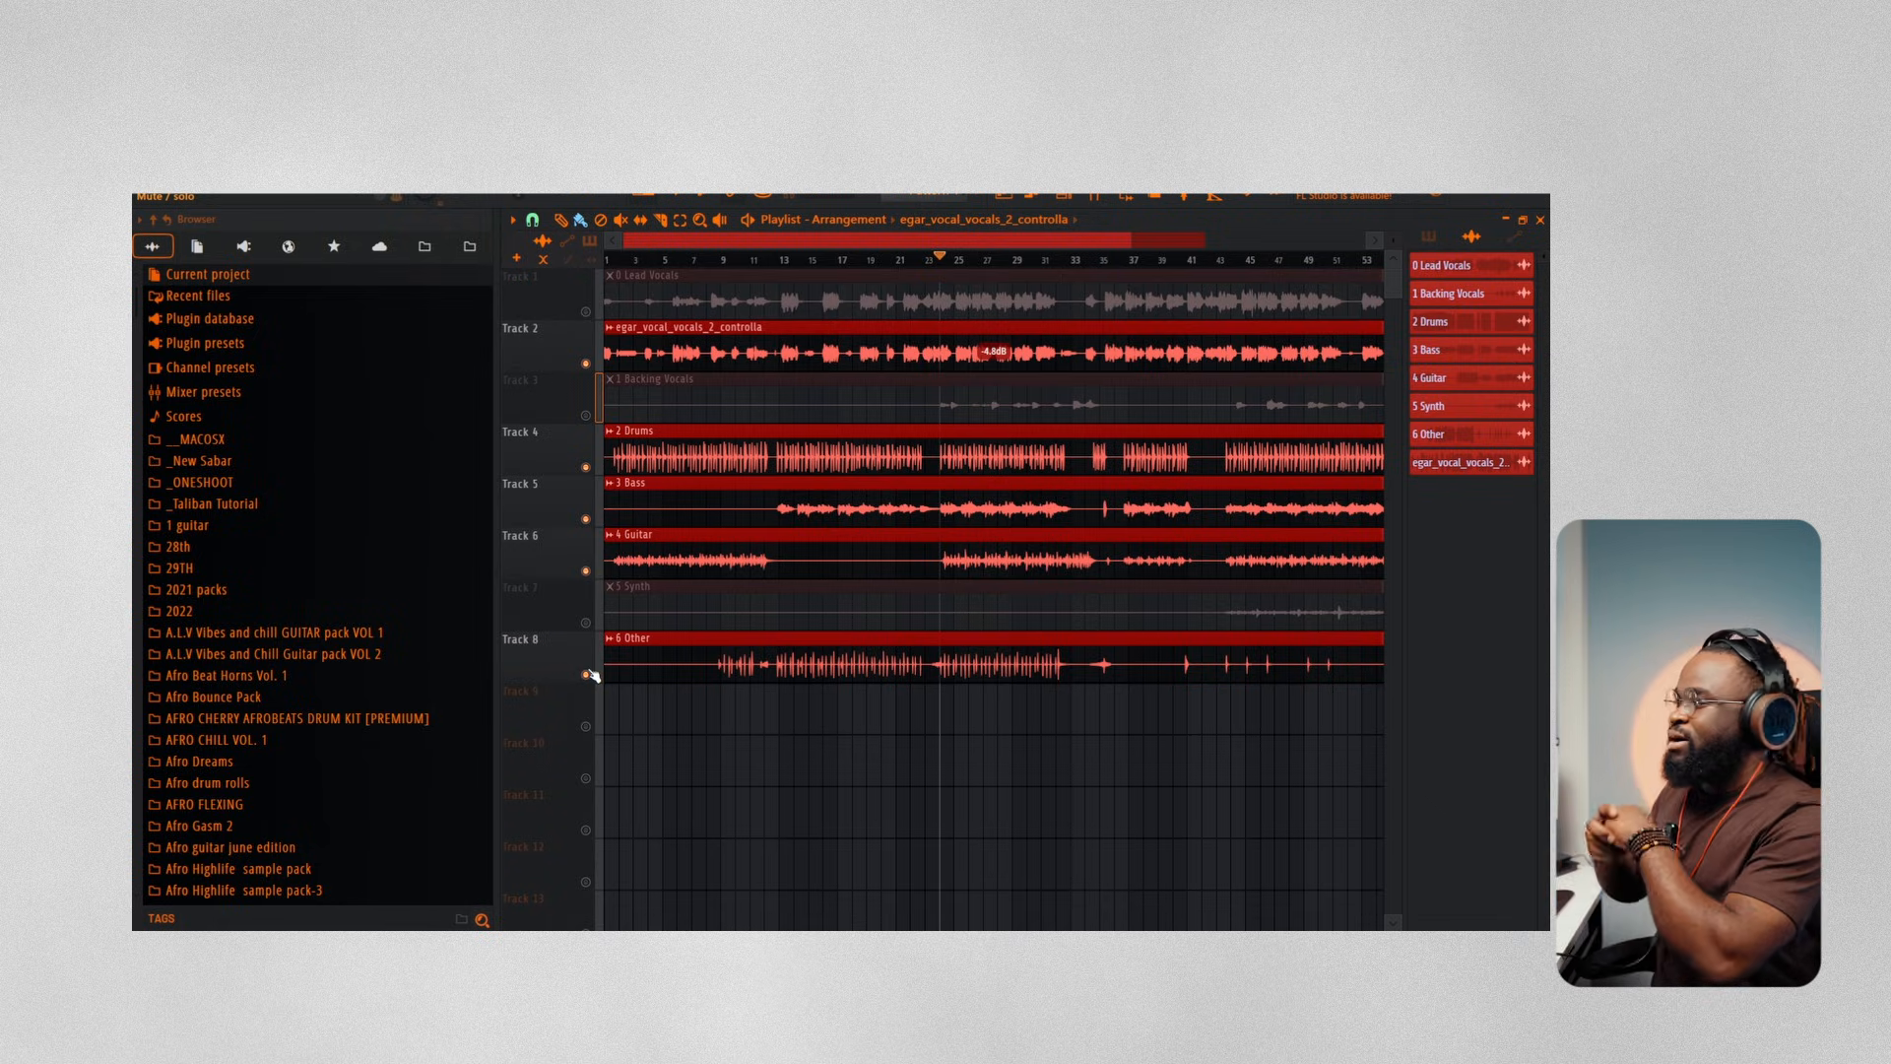
Compare the original lead vocal on Track 1 with the converted vocal on Track 2 by soloing each, moving on to about bar 35
left_click(584, 311, "ctrl")
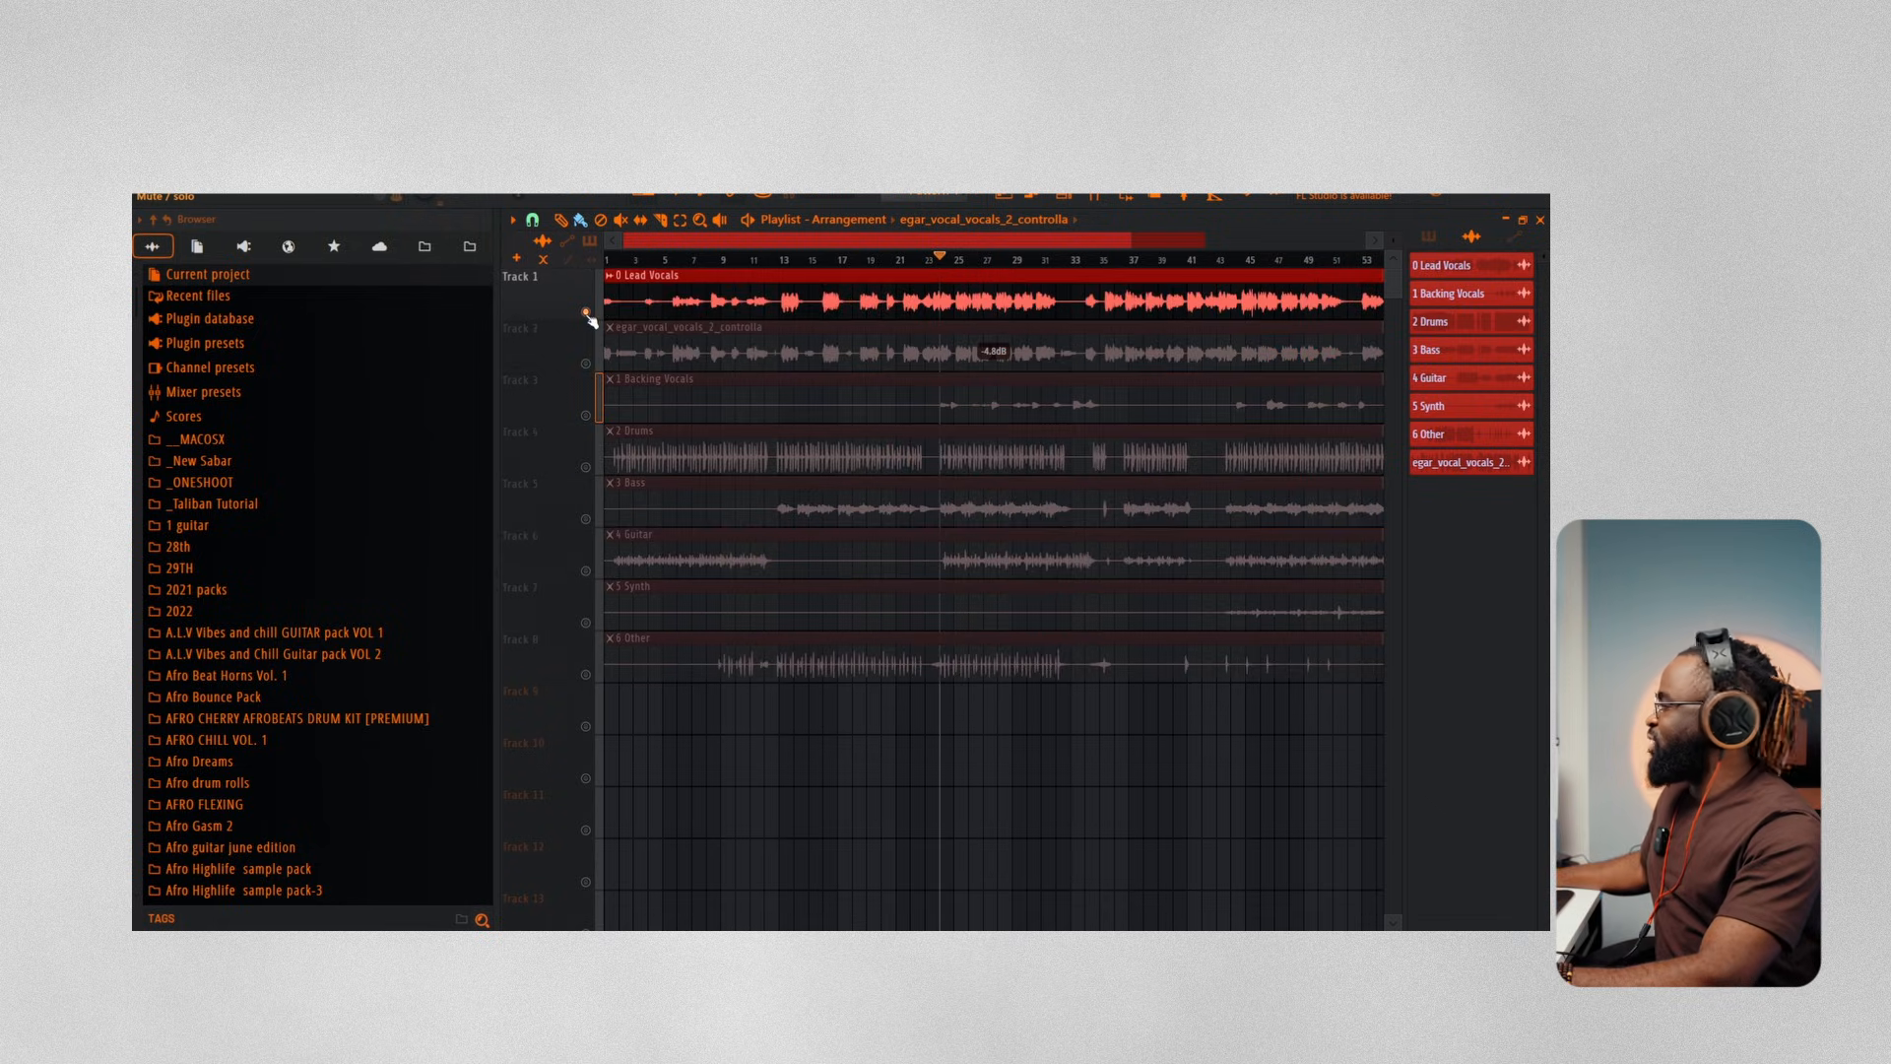
left_click(585, 364, "ctrl")
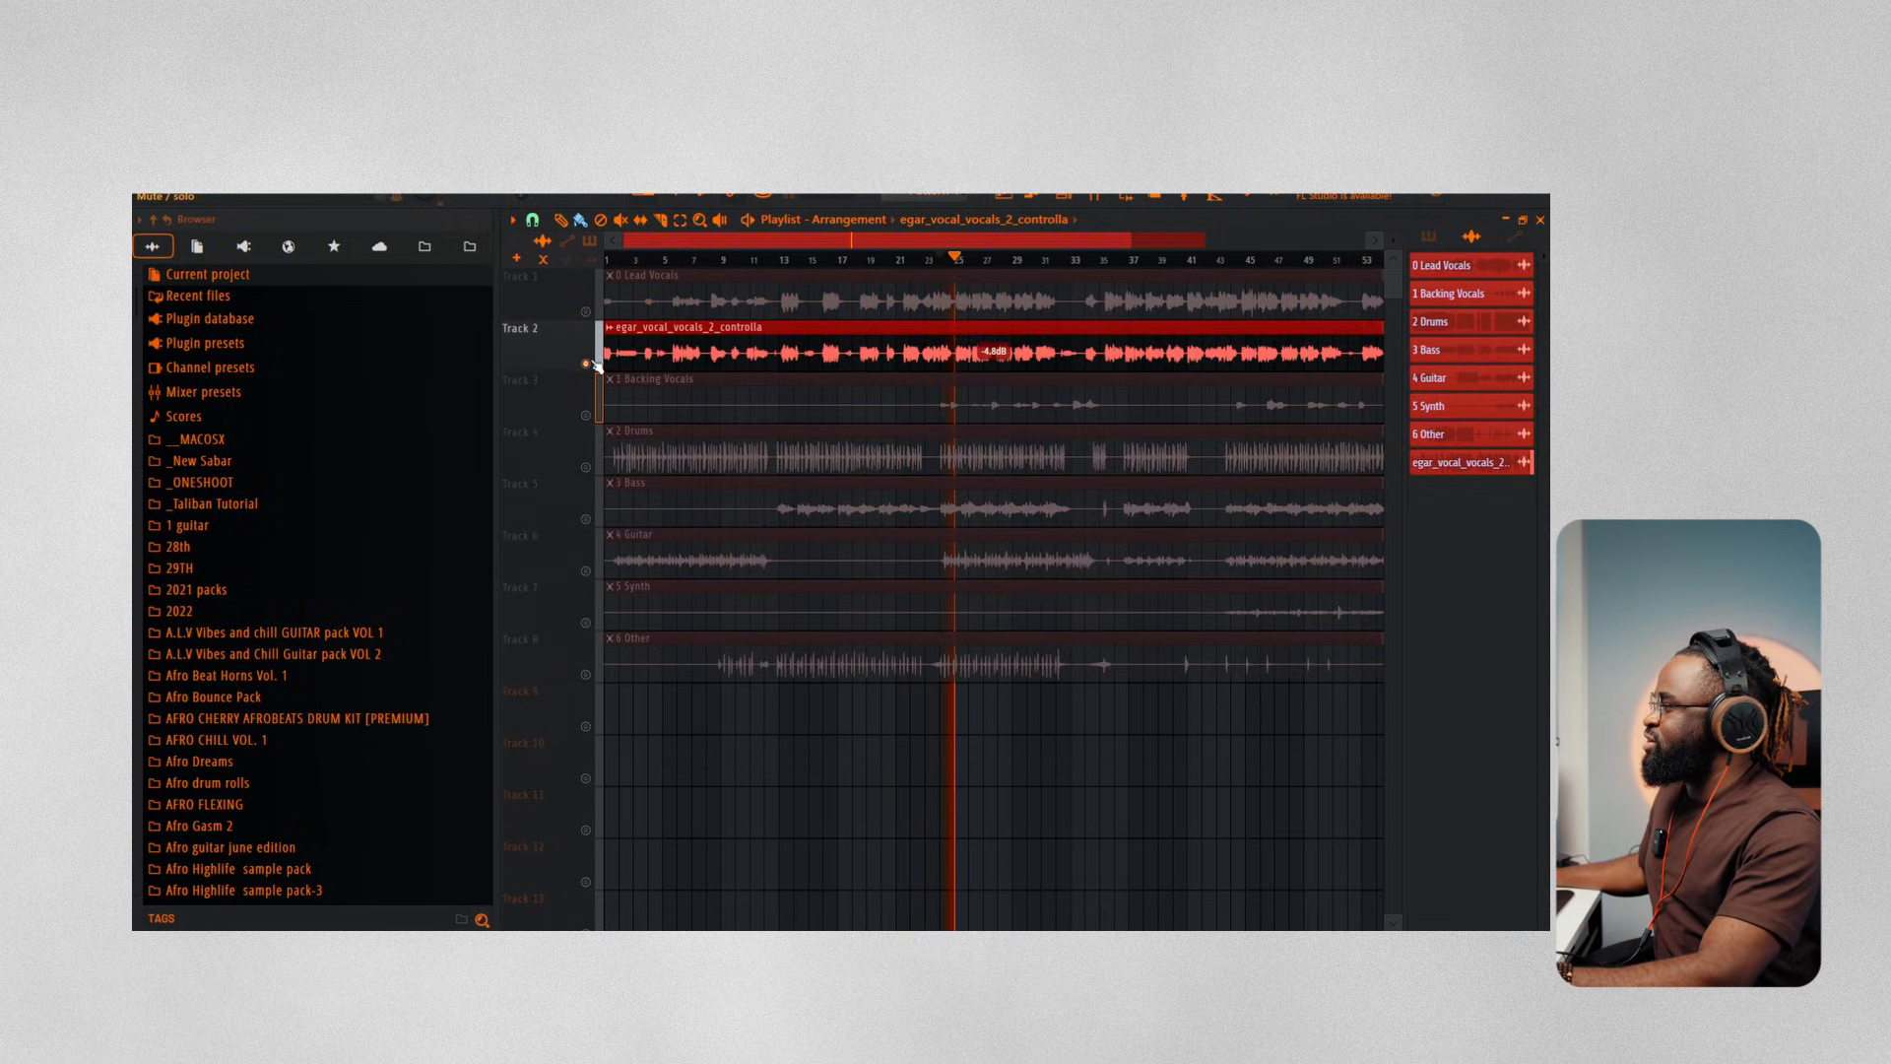
left_click(1114, 260)
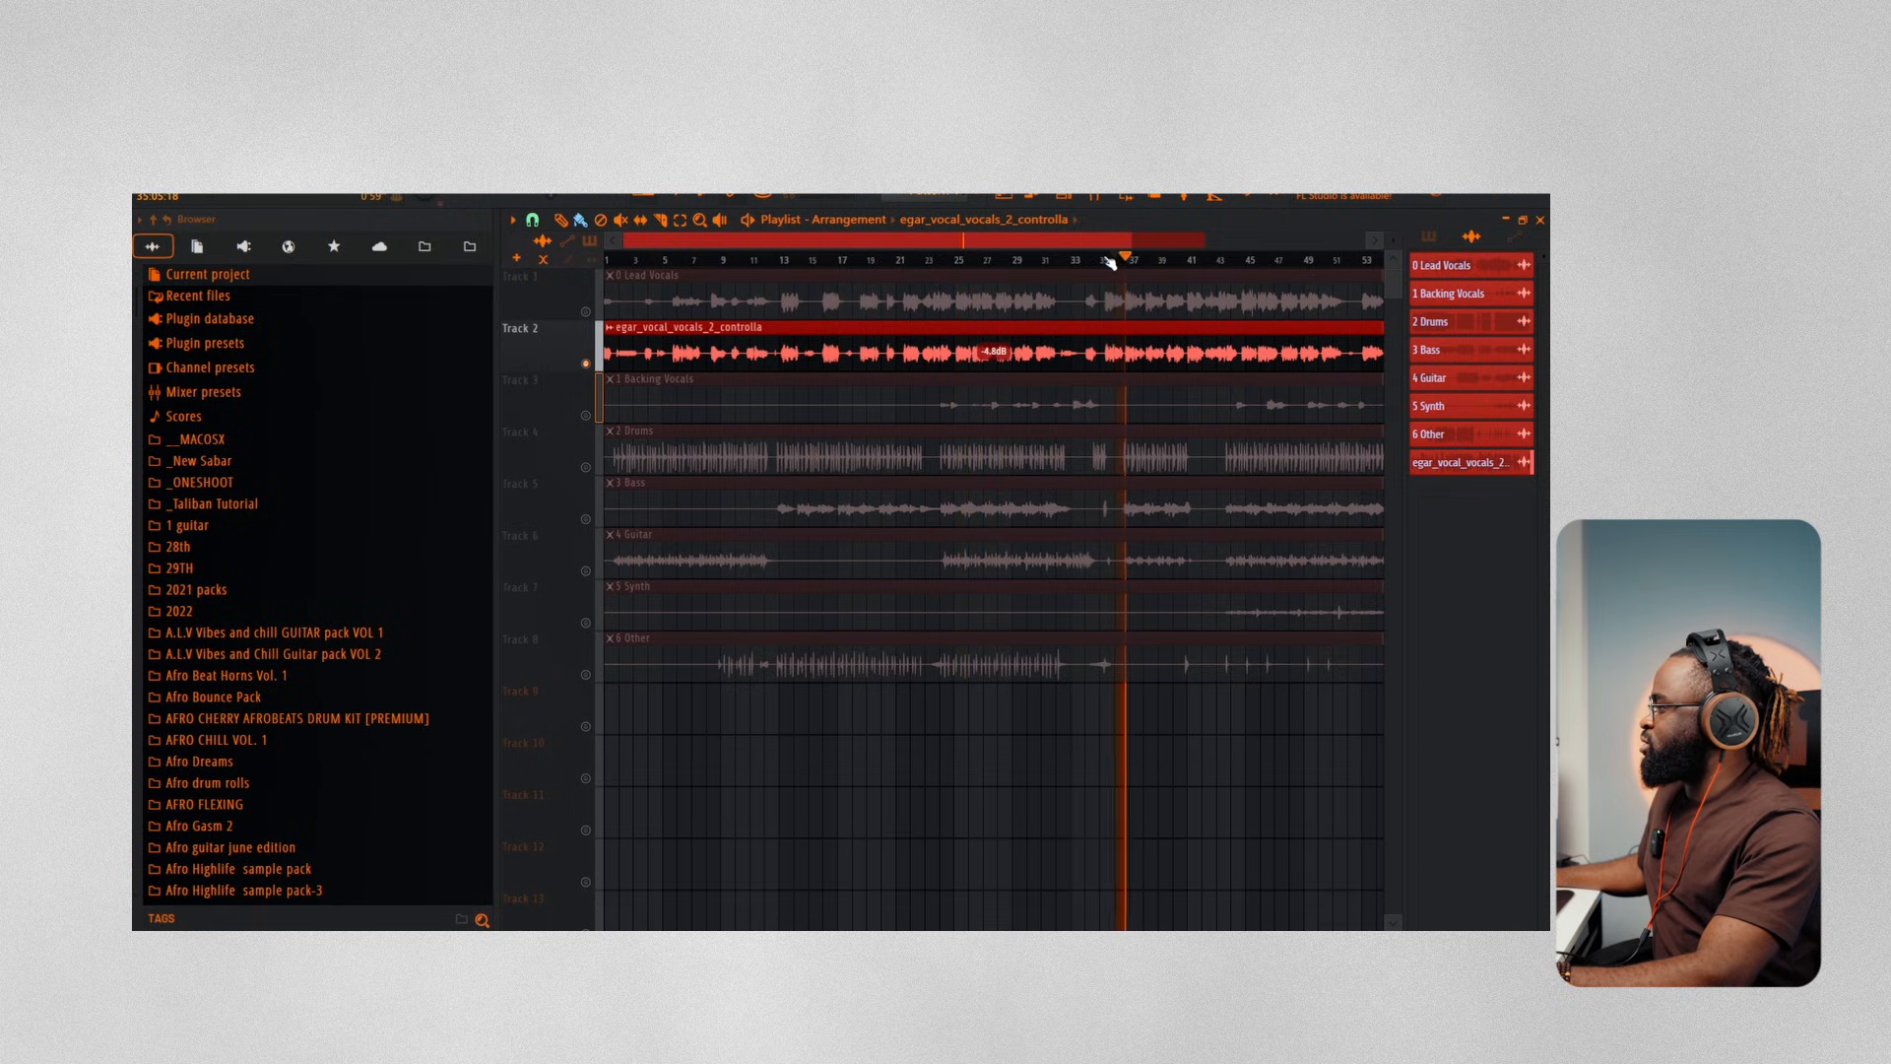
Bring the Bass, Guitar and Drums tracks back in and listen to later sections with the converted vocal up to about bar 44
scroll(1110, 262, "up", 4)
left_click(585, 519)
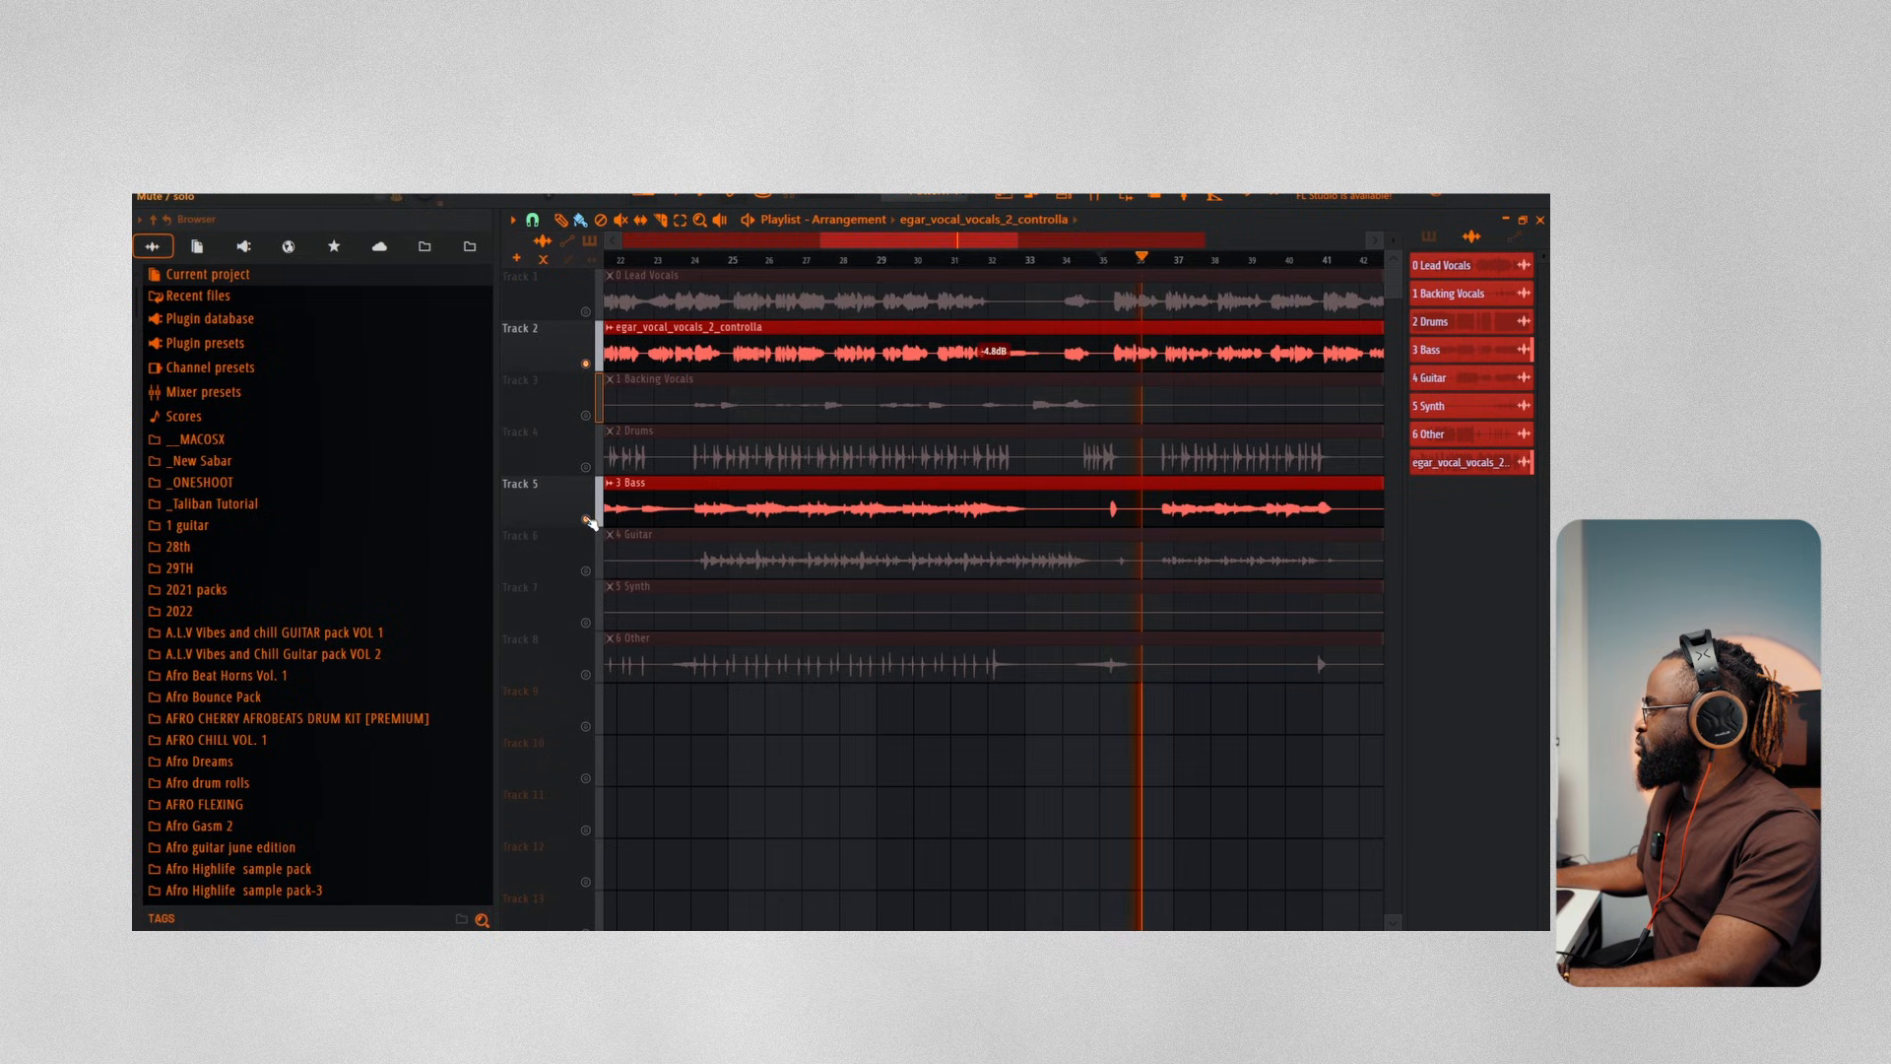
left_click(585, 570)
left_click(585, 466)
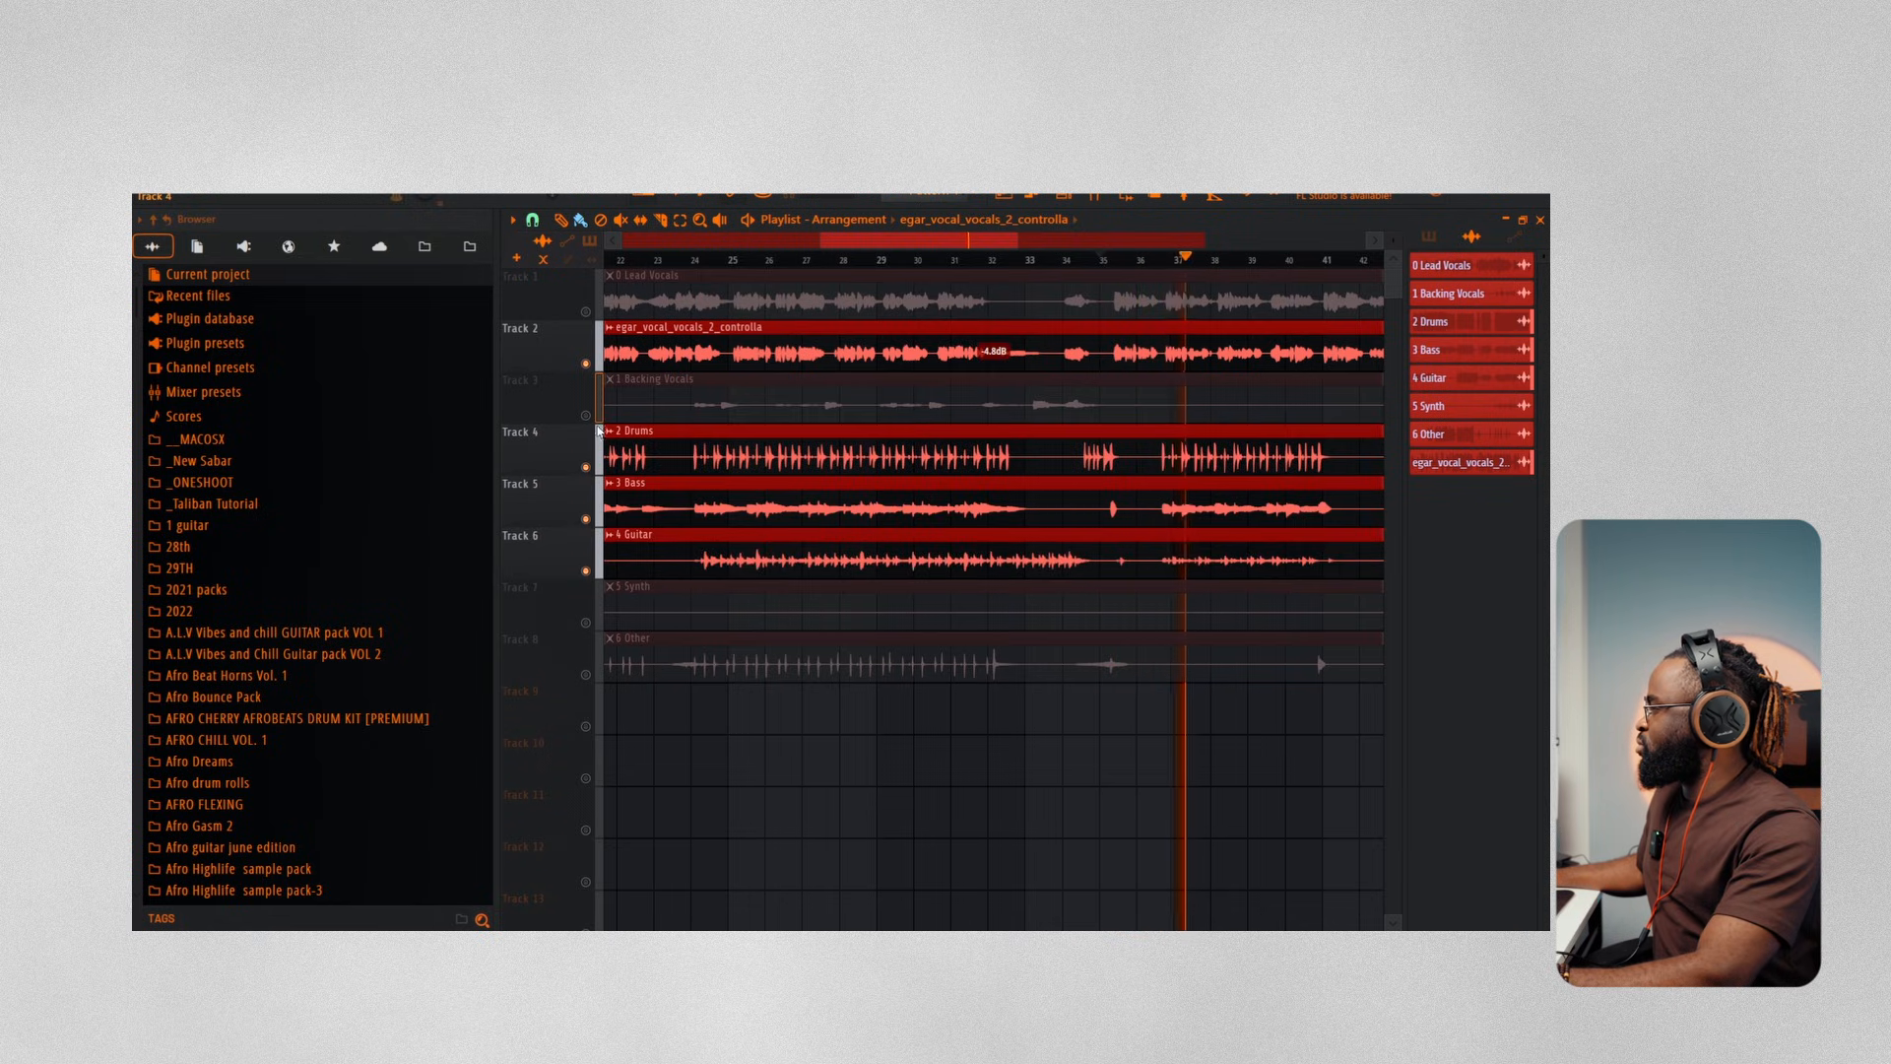
scroll(1044, 266, "down", 4)
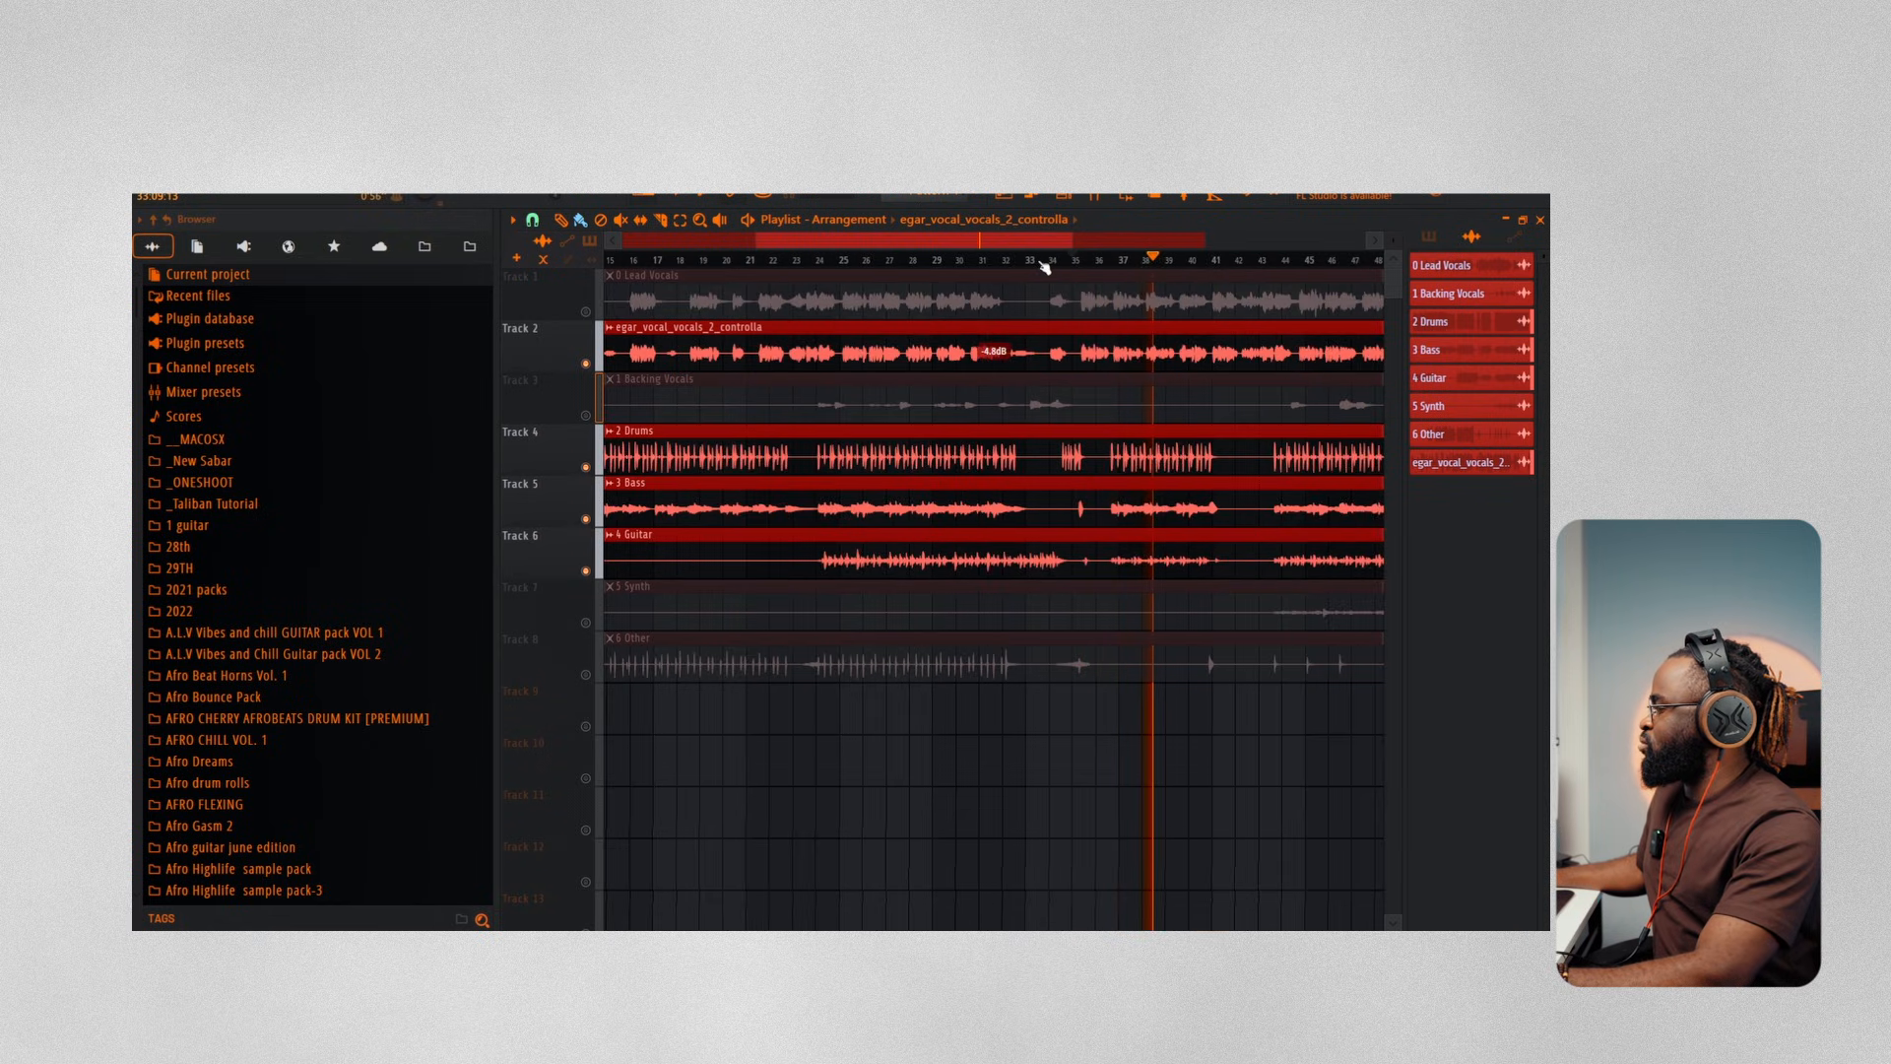
scroll(1043, 266, "down", 1)
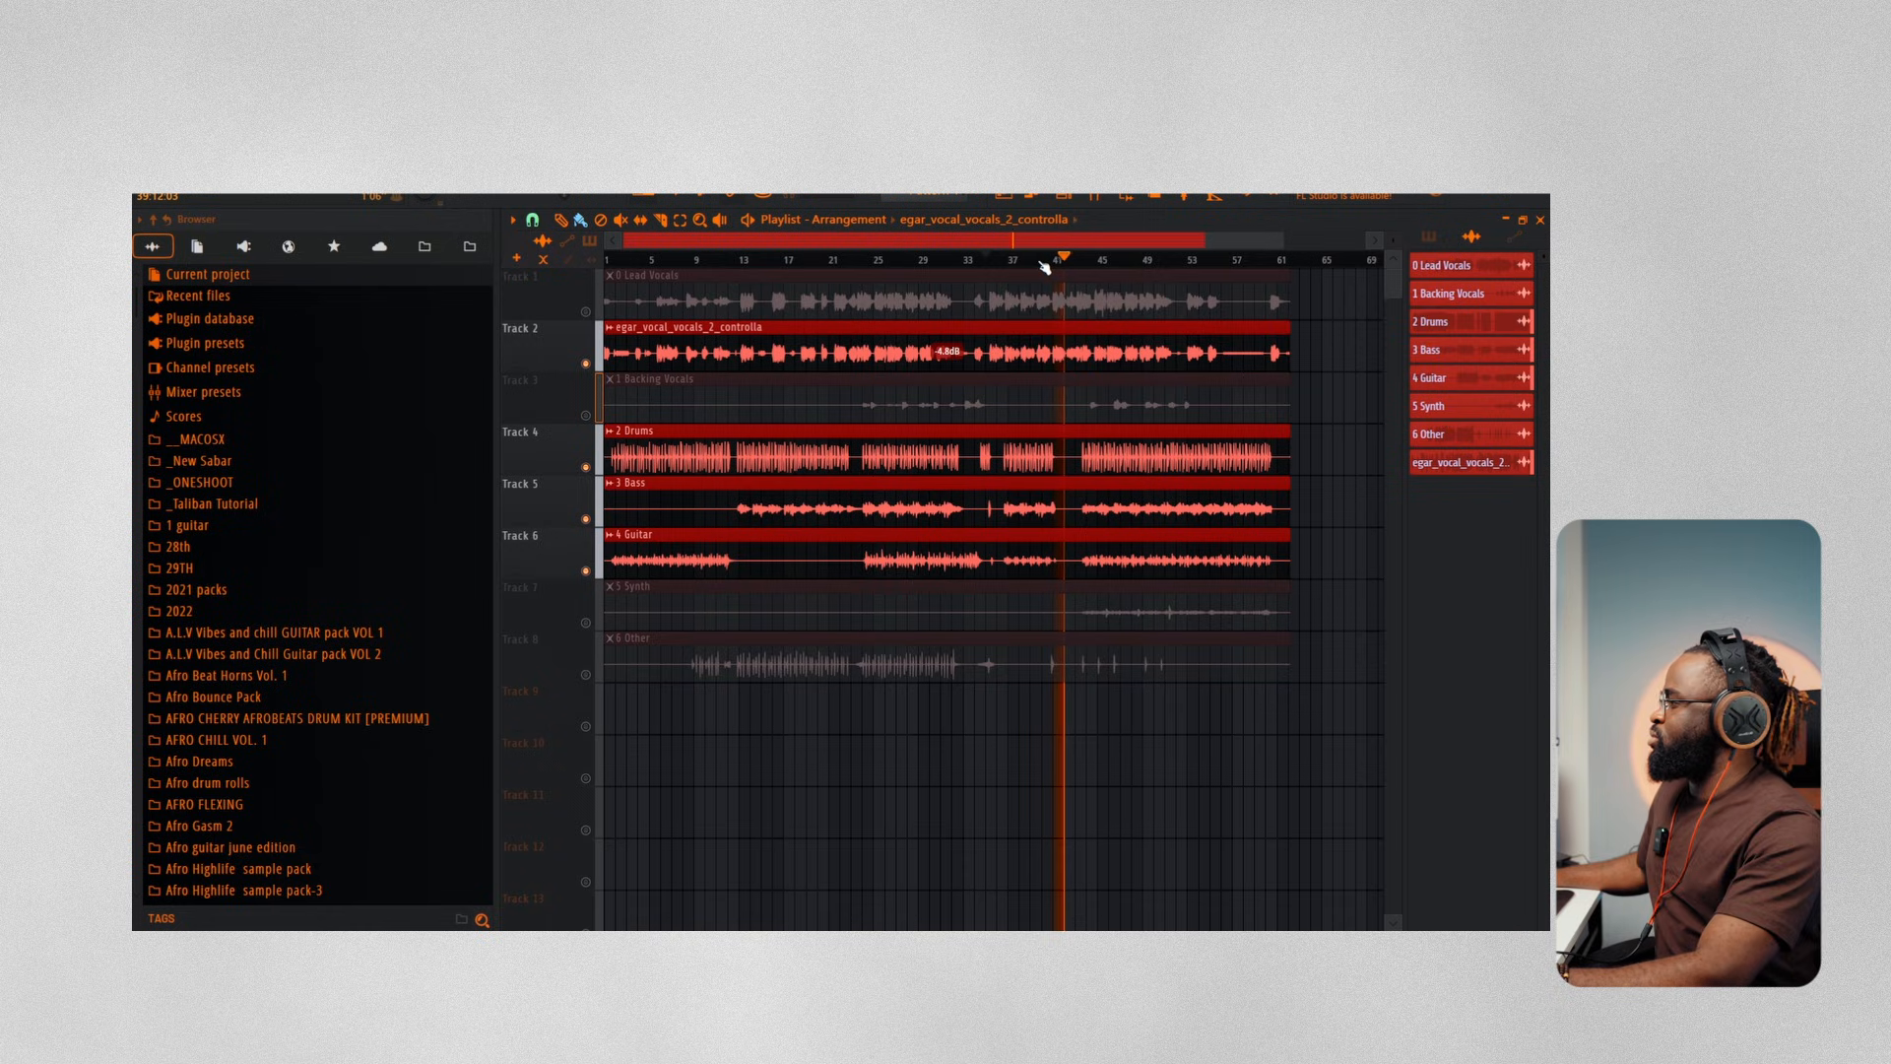
scroll(1102, 261, "up", 5)
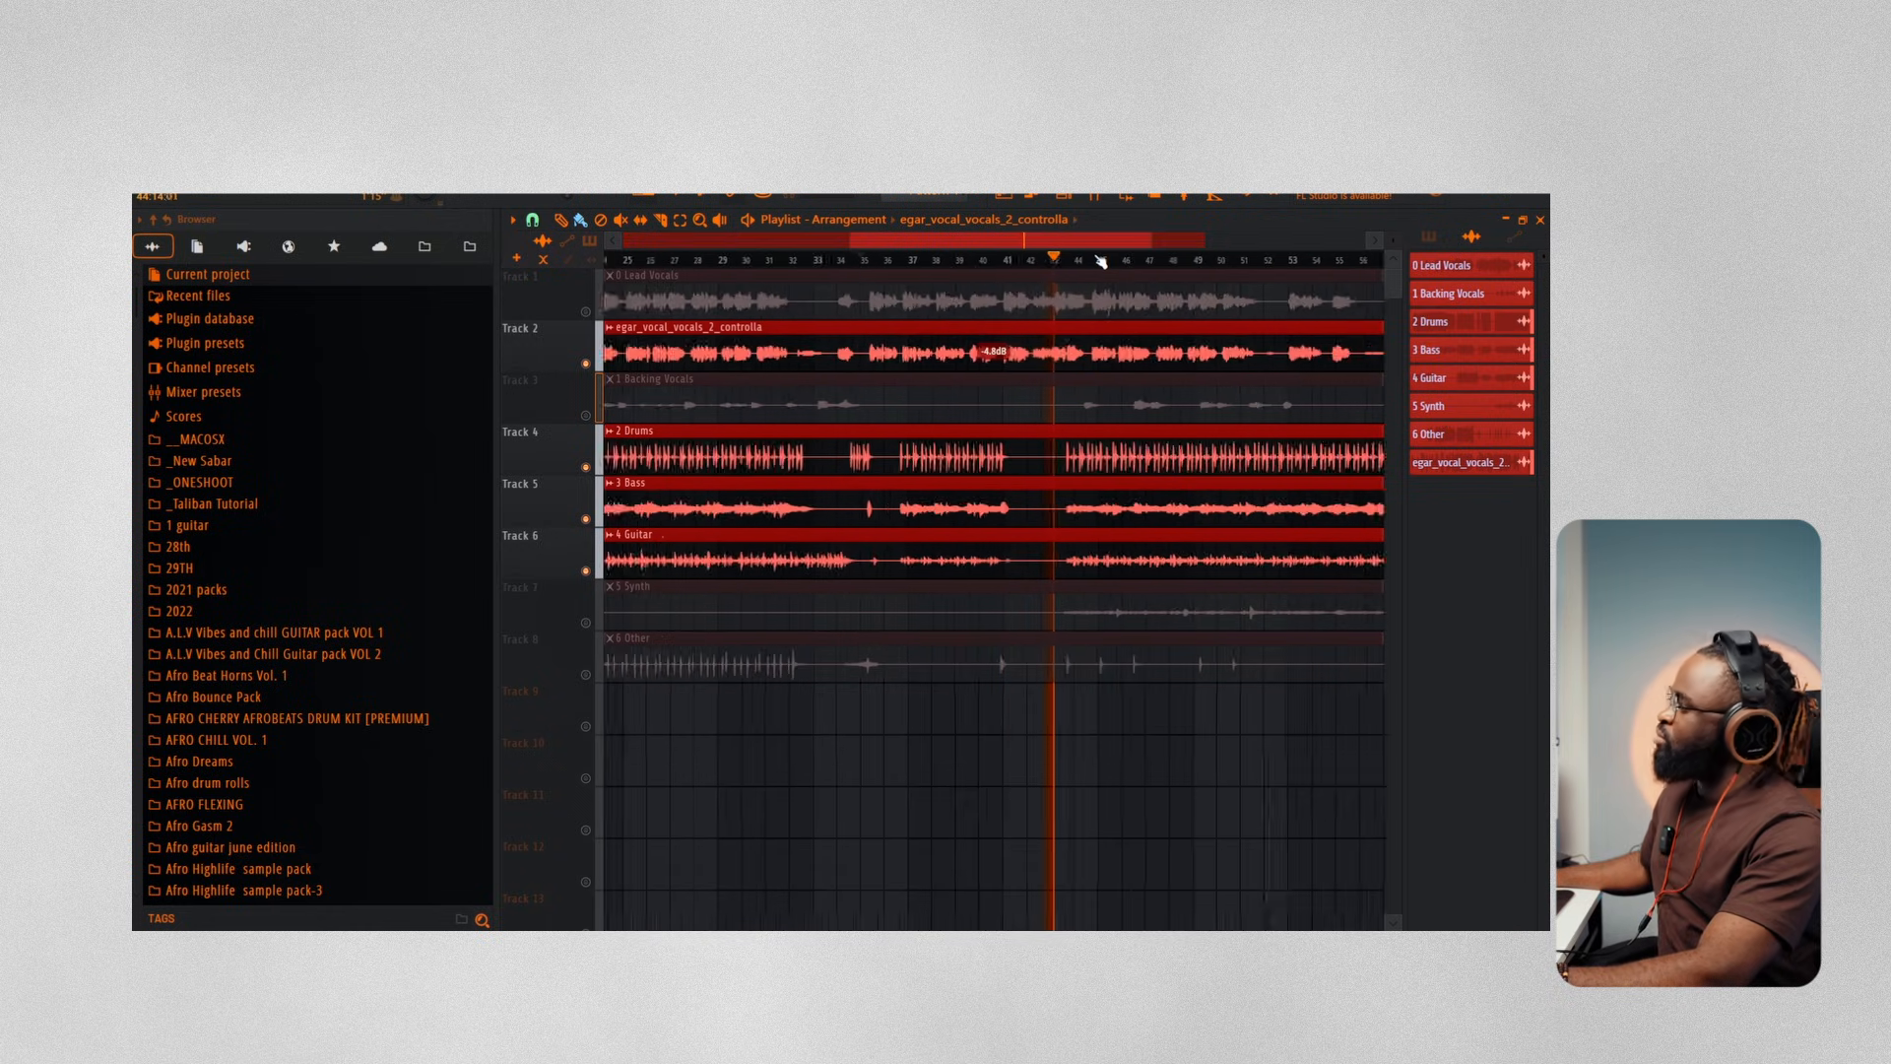
scroll(1101, 261, "down", 3)
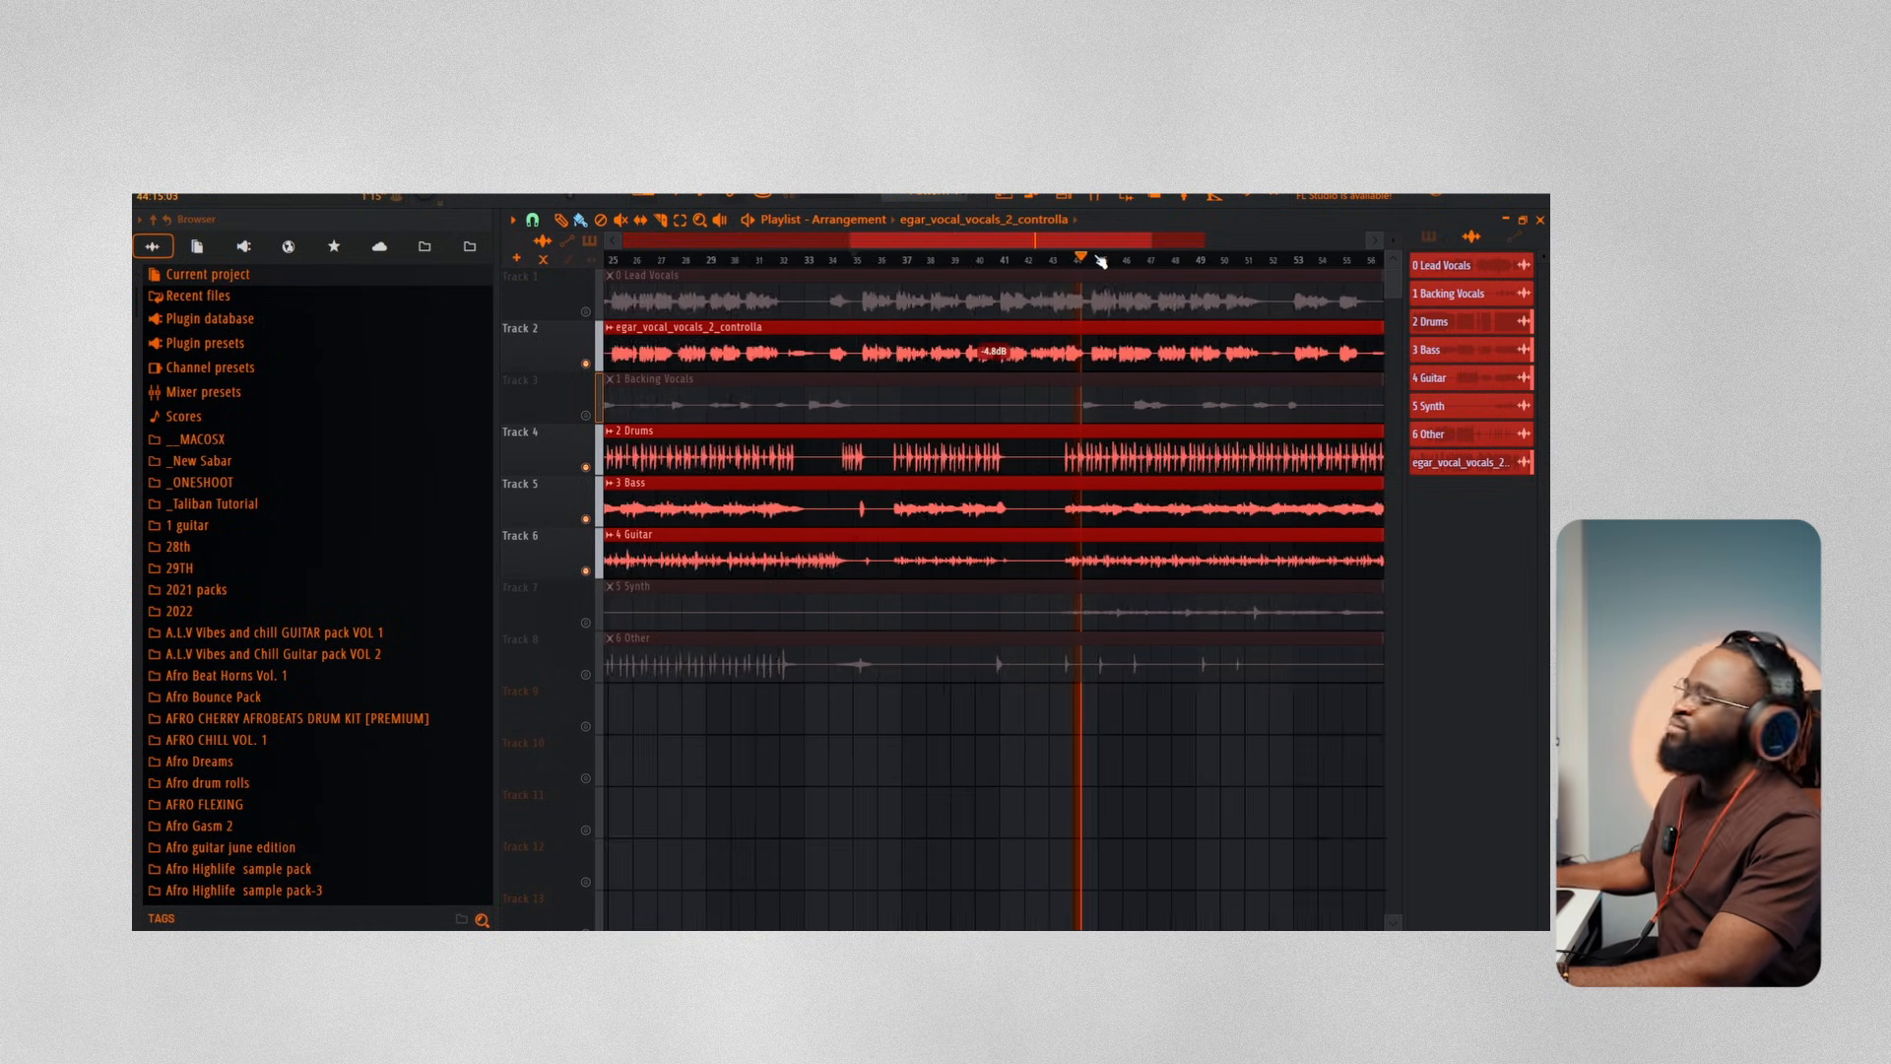
key("space")
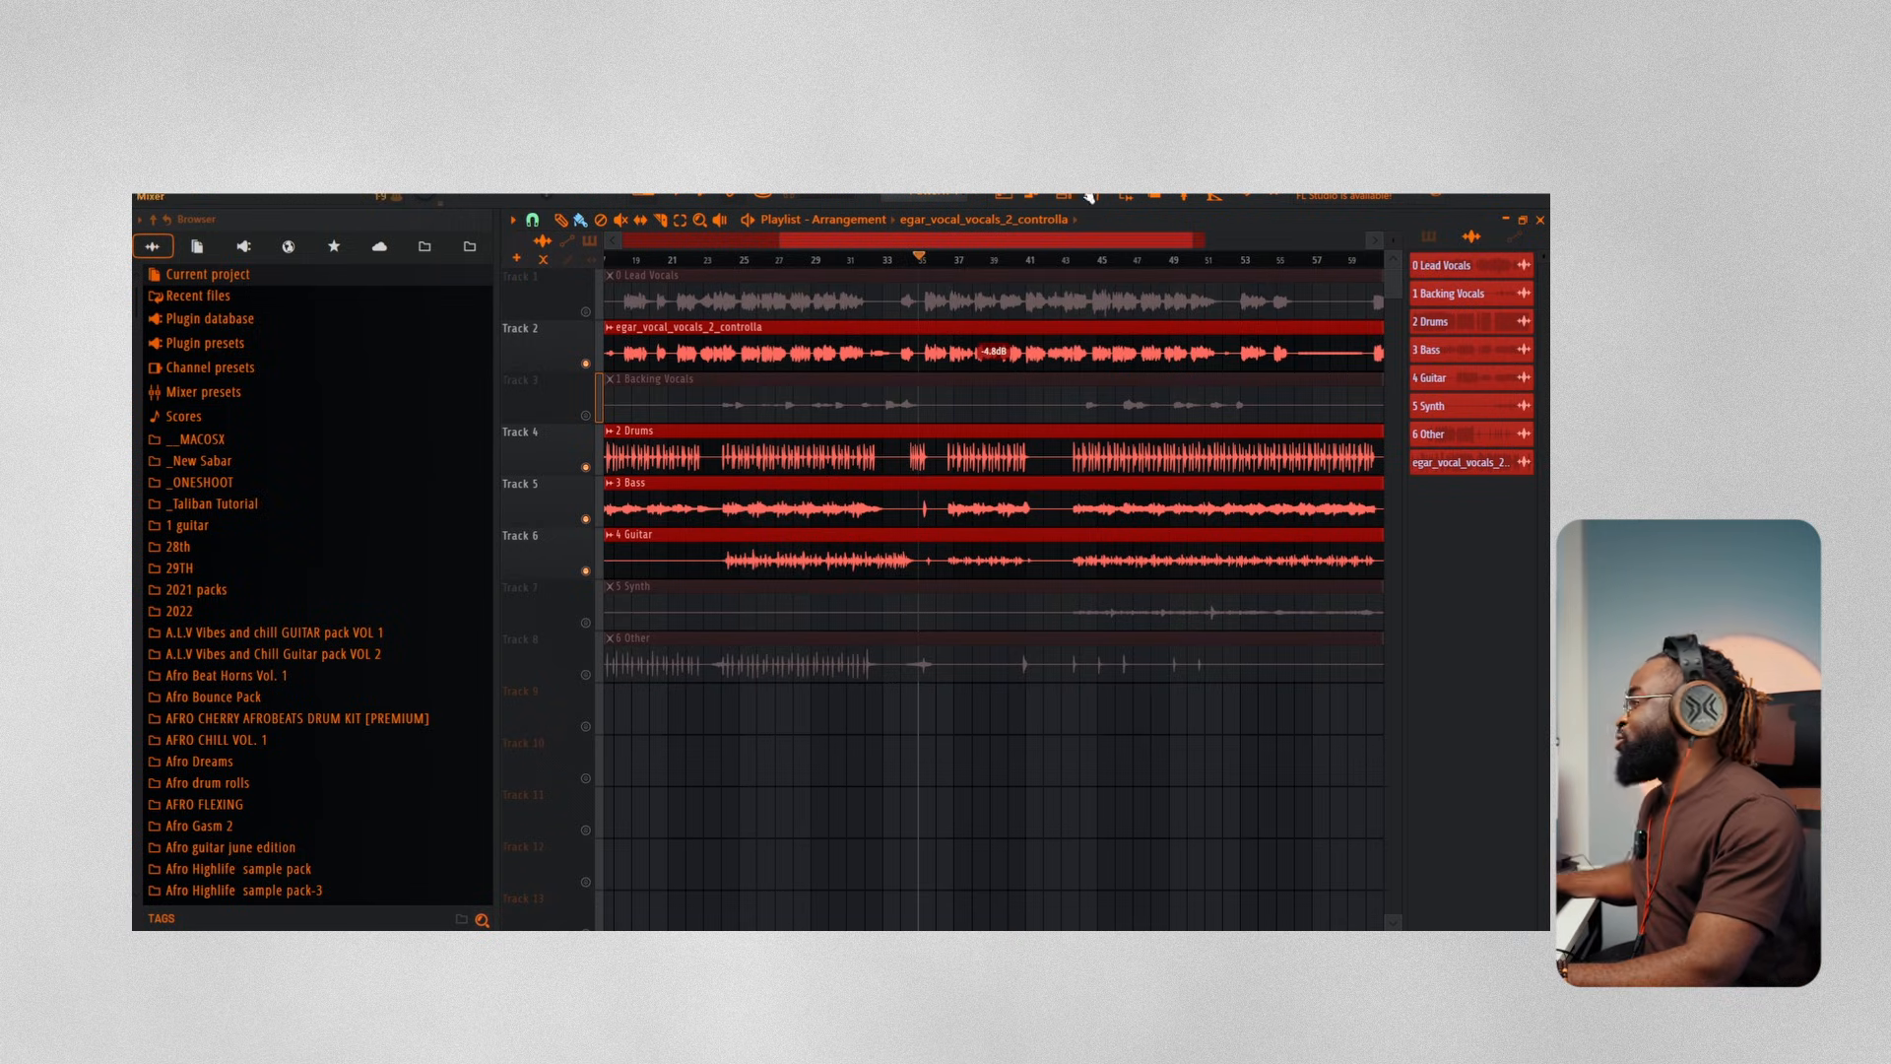
Alternate the solo between the original lead vocal and the converted vocal, comparing them by ear from about bar 11
scroll(1117, 260, "down", 3)
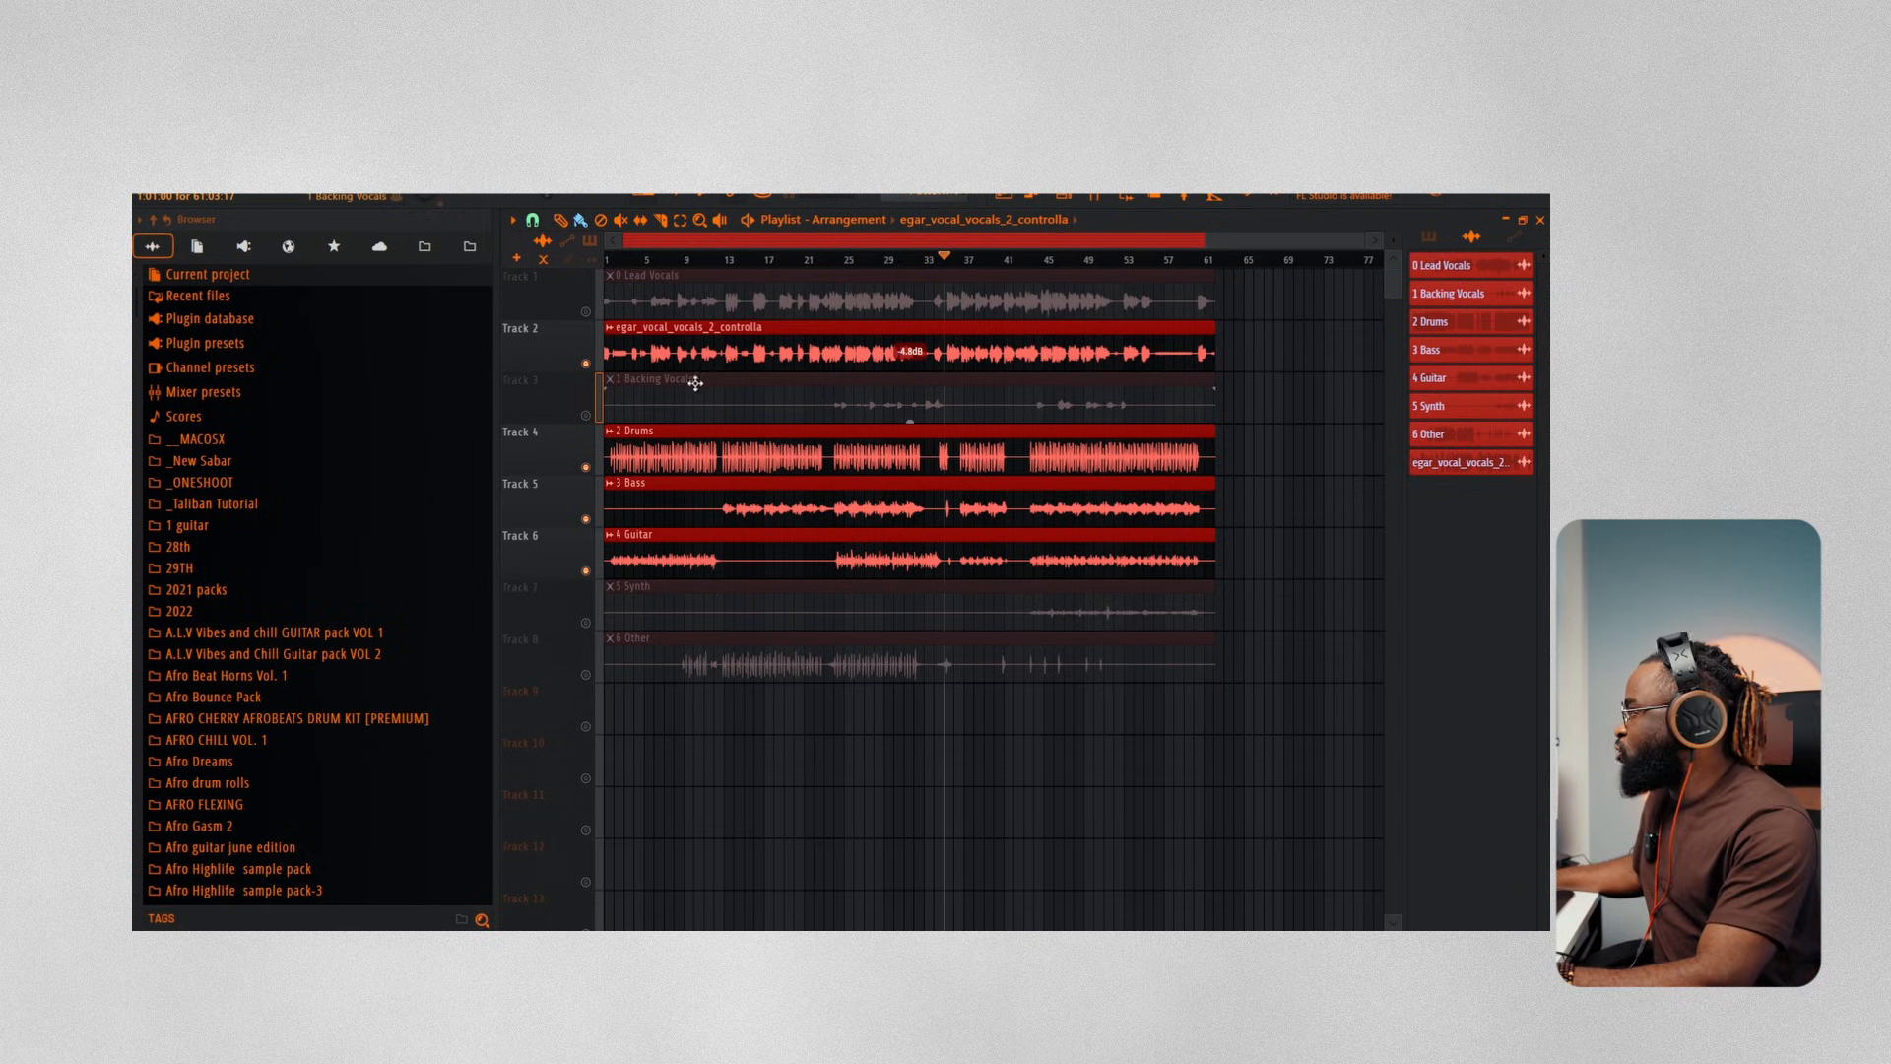
left_click(704, 264)
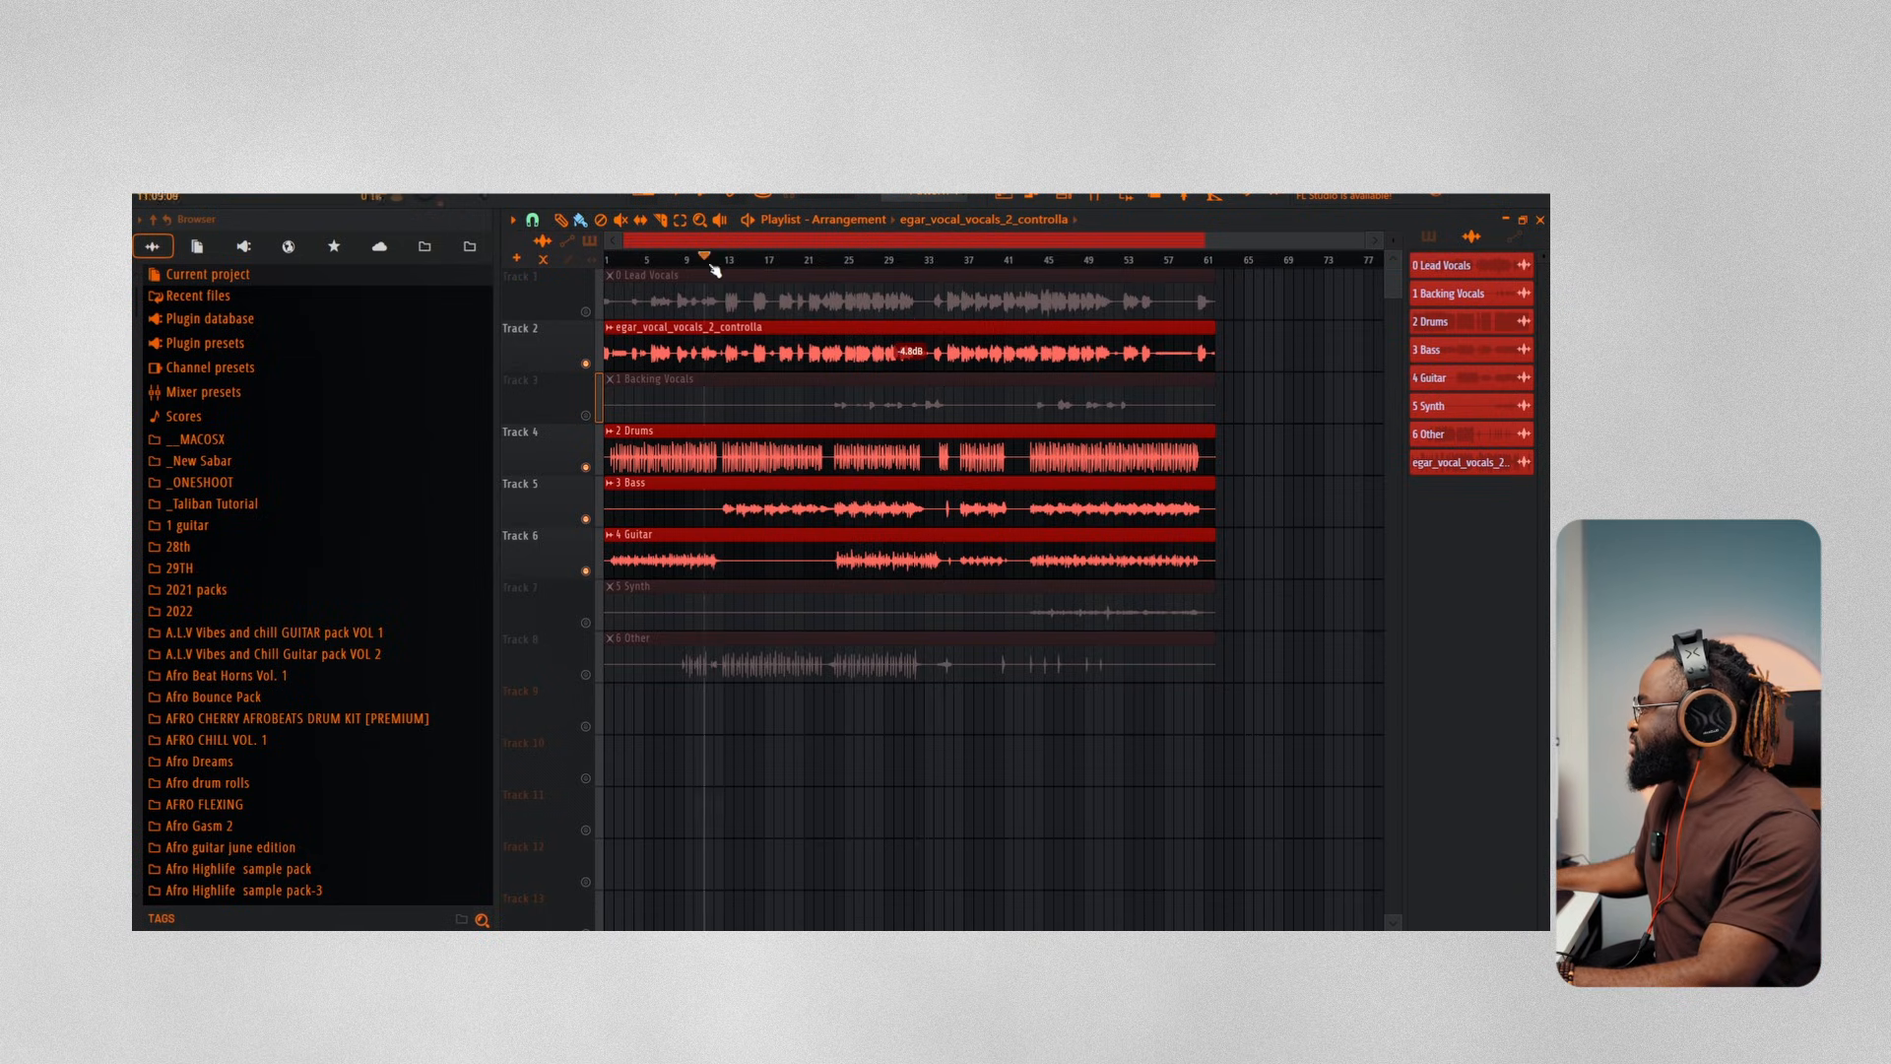
right_click(593, 307)
right_click(584, 311)
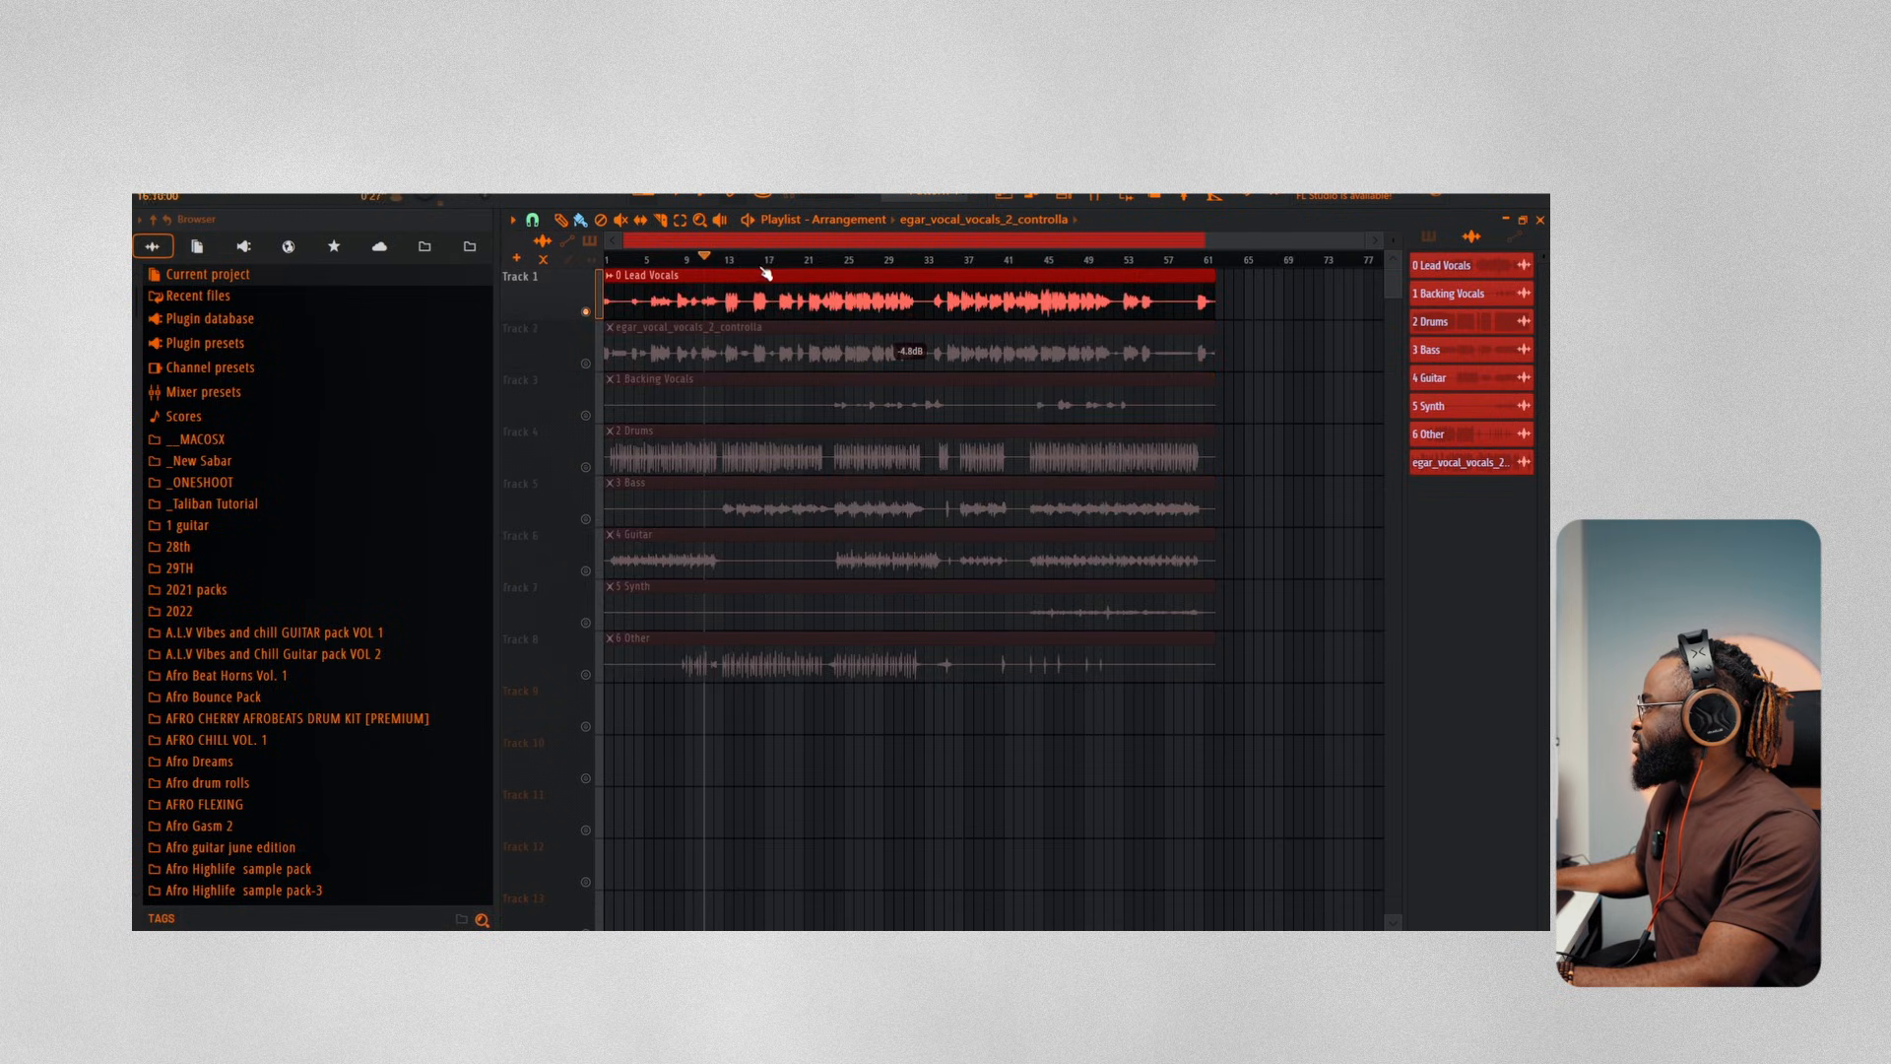
right_click(585, 363)
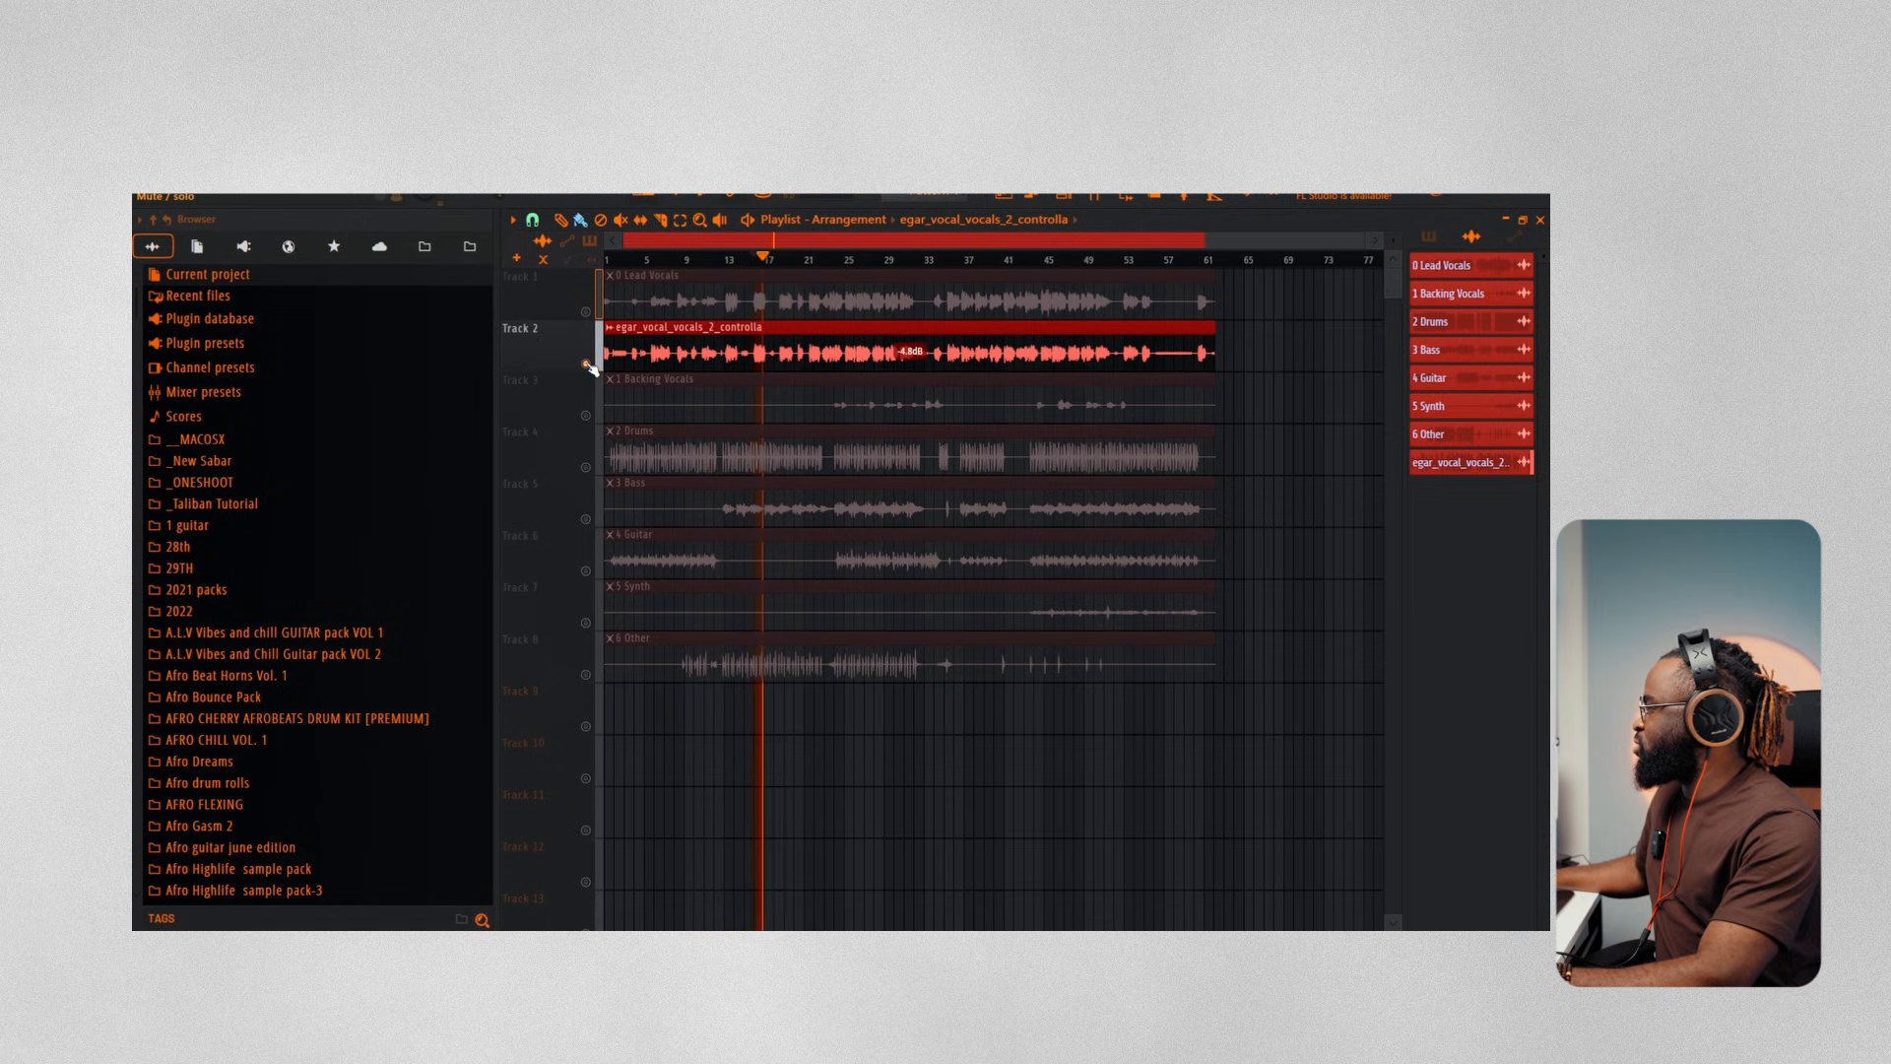
scroll(778, 265, "up", 5)
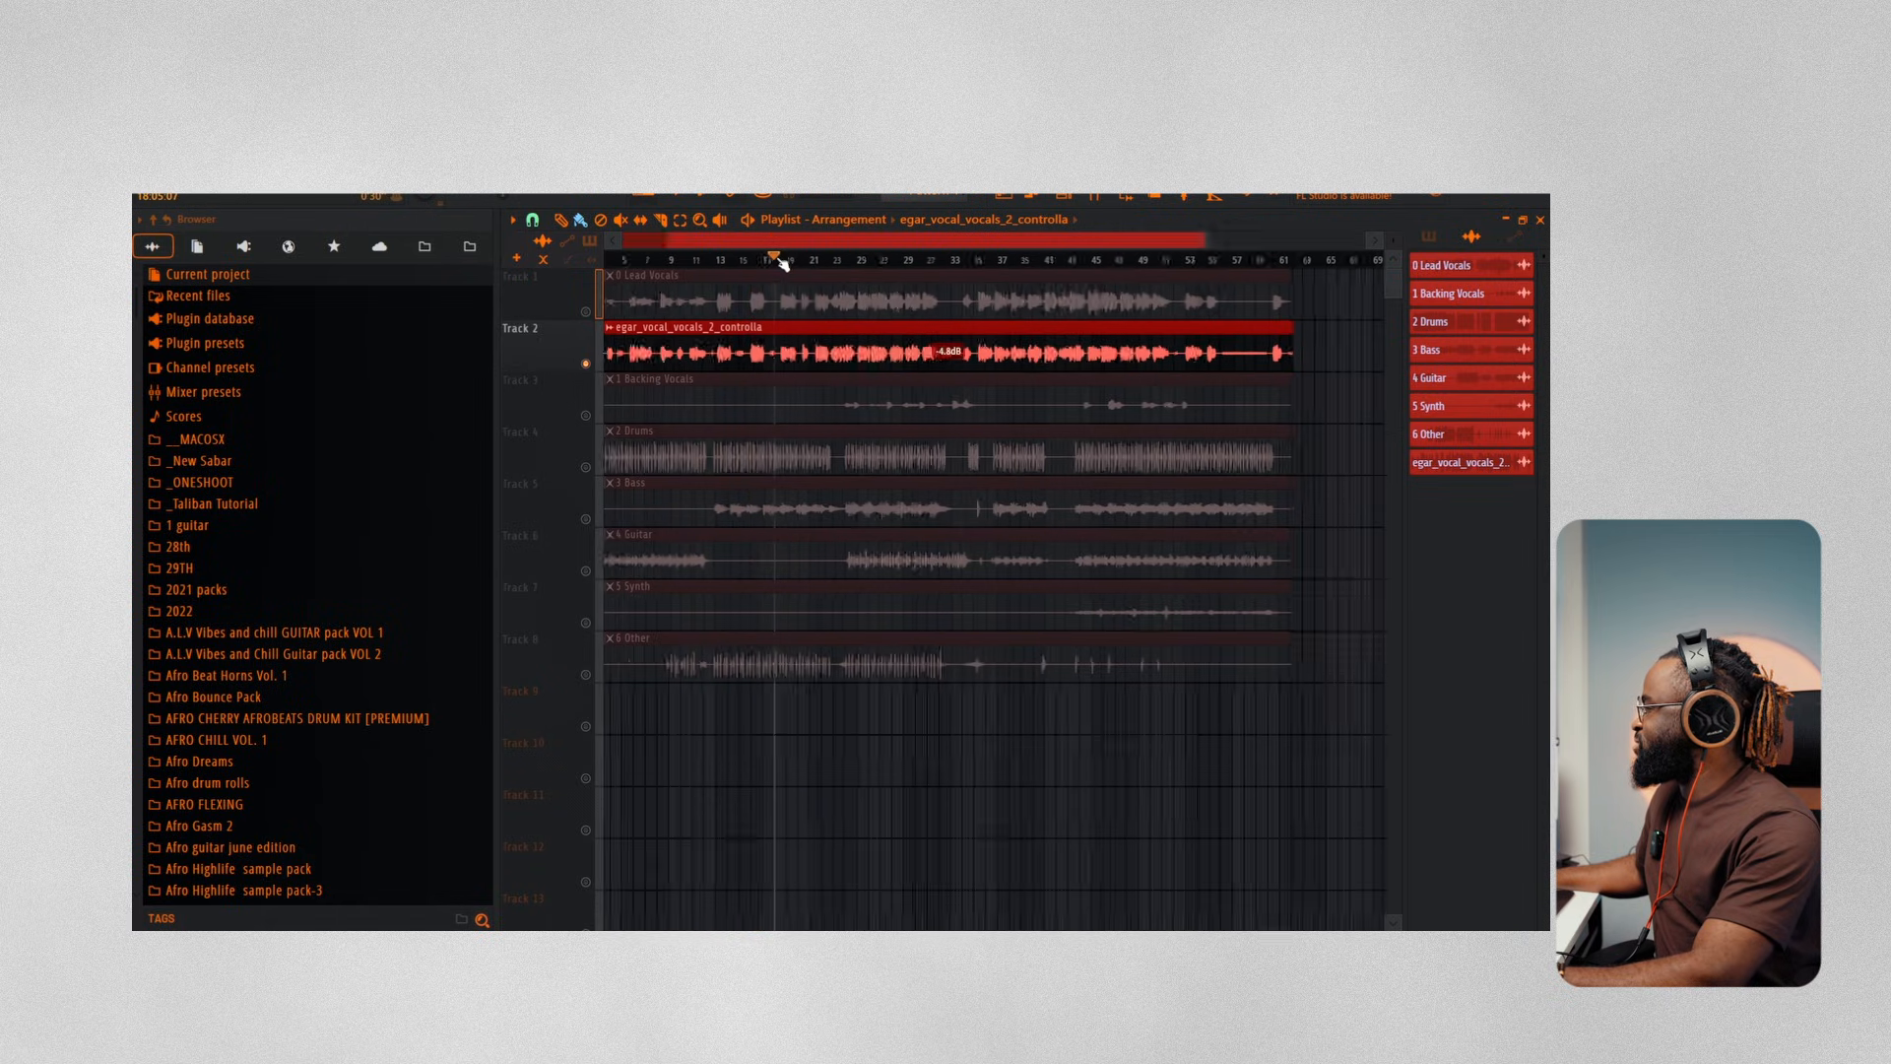
right_click(586, 311)
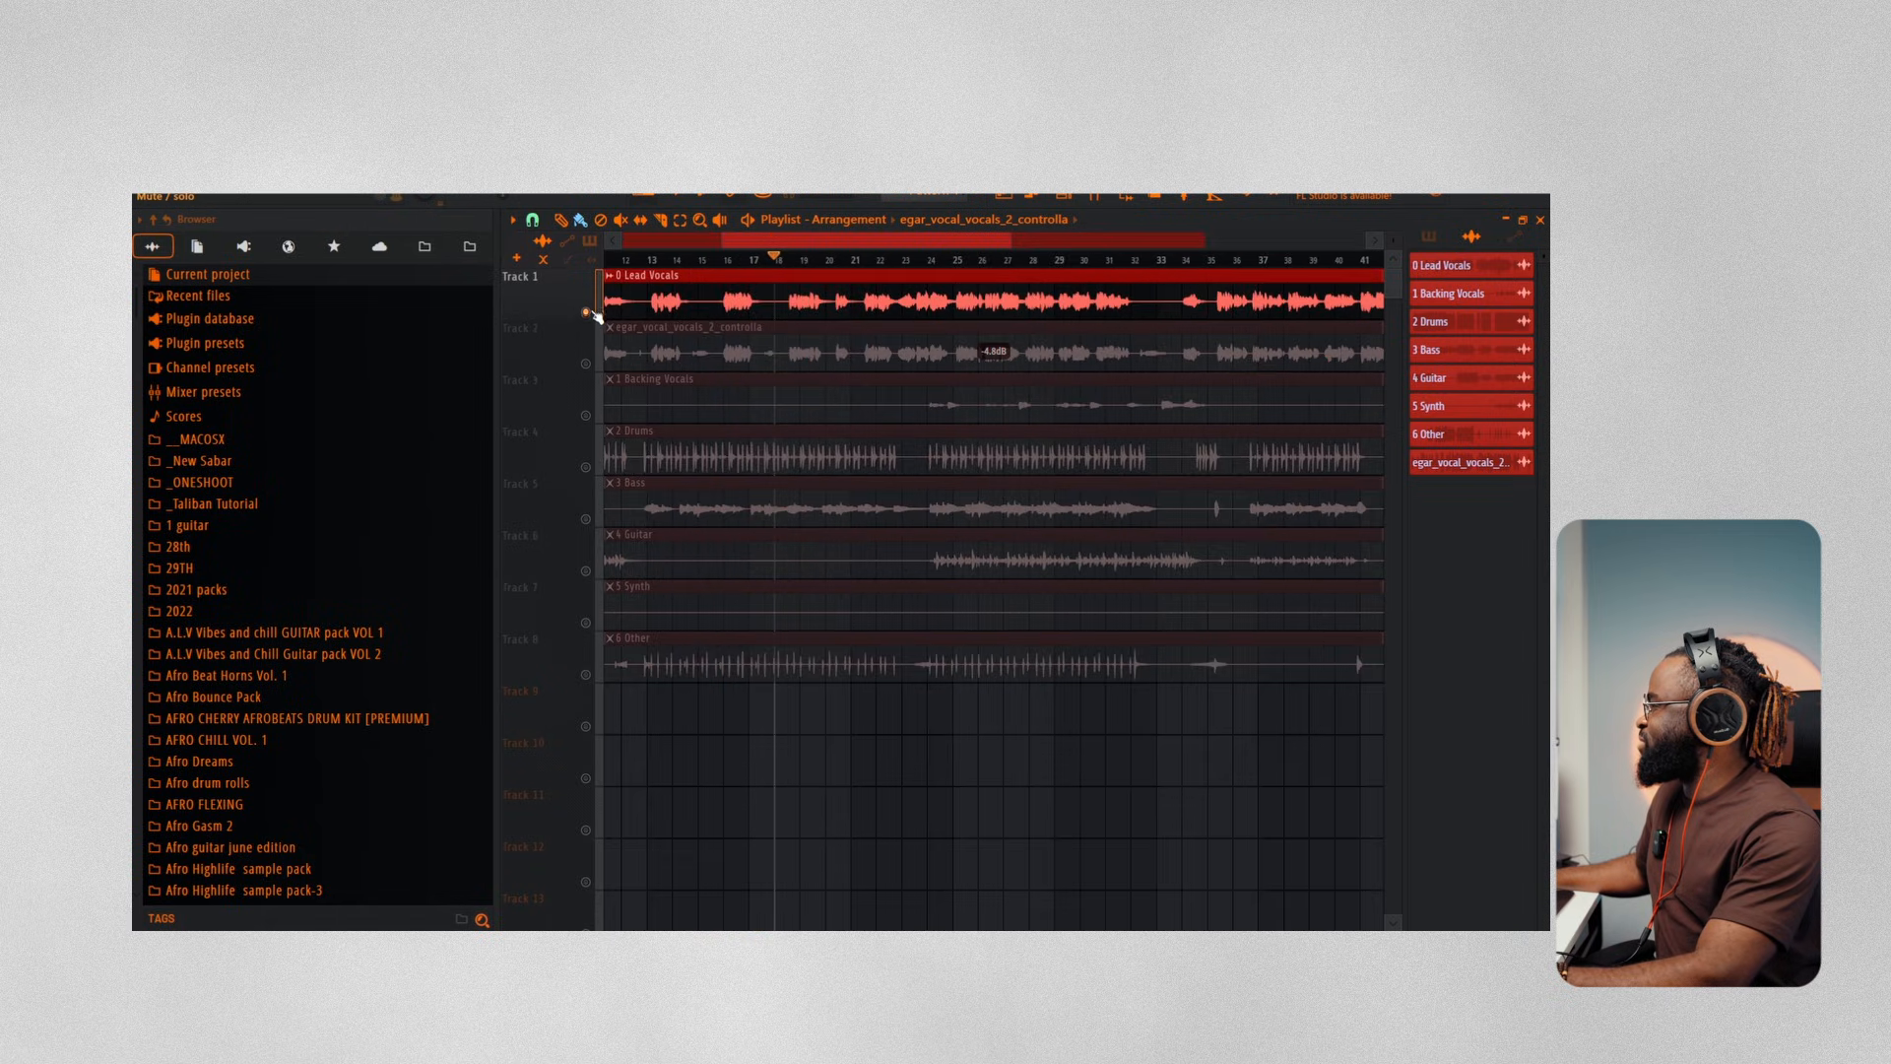
right_click(589, 363)
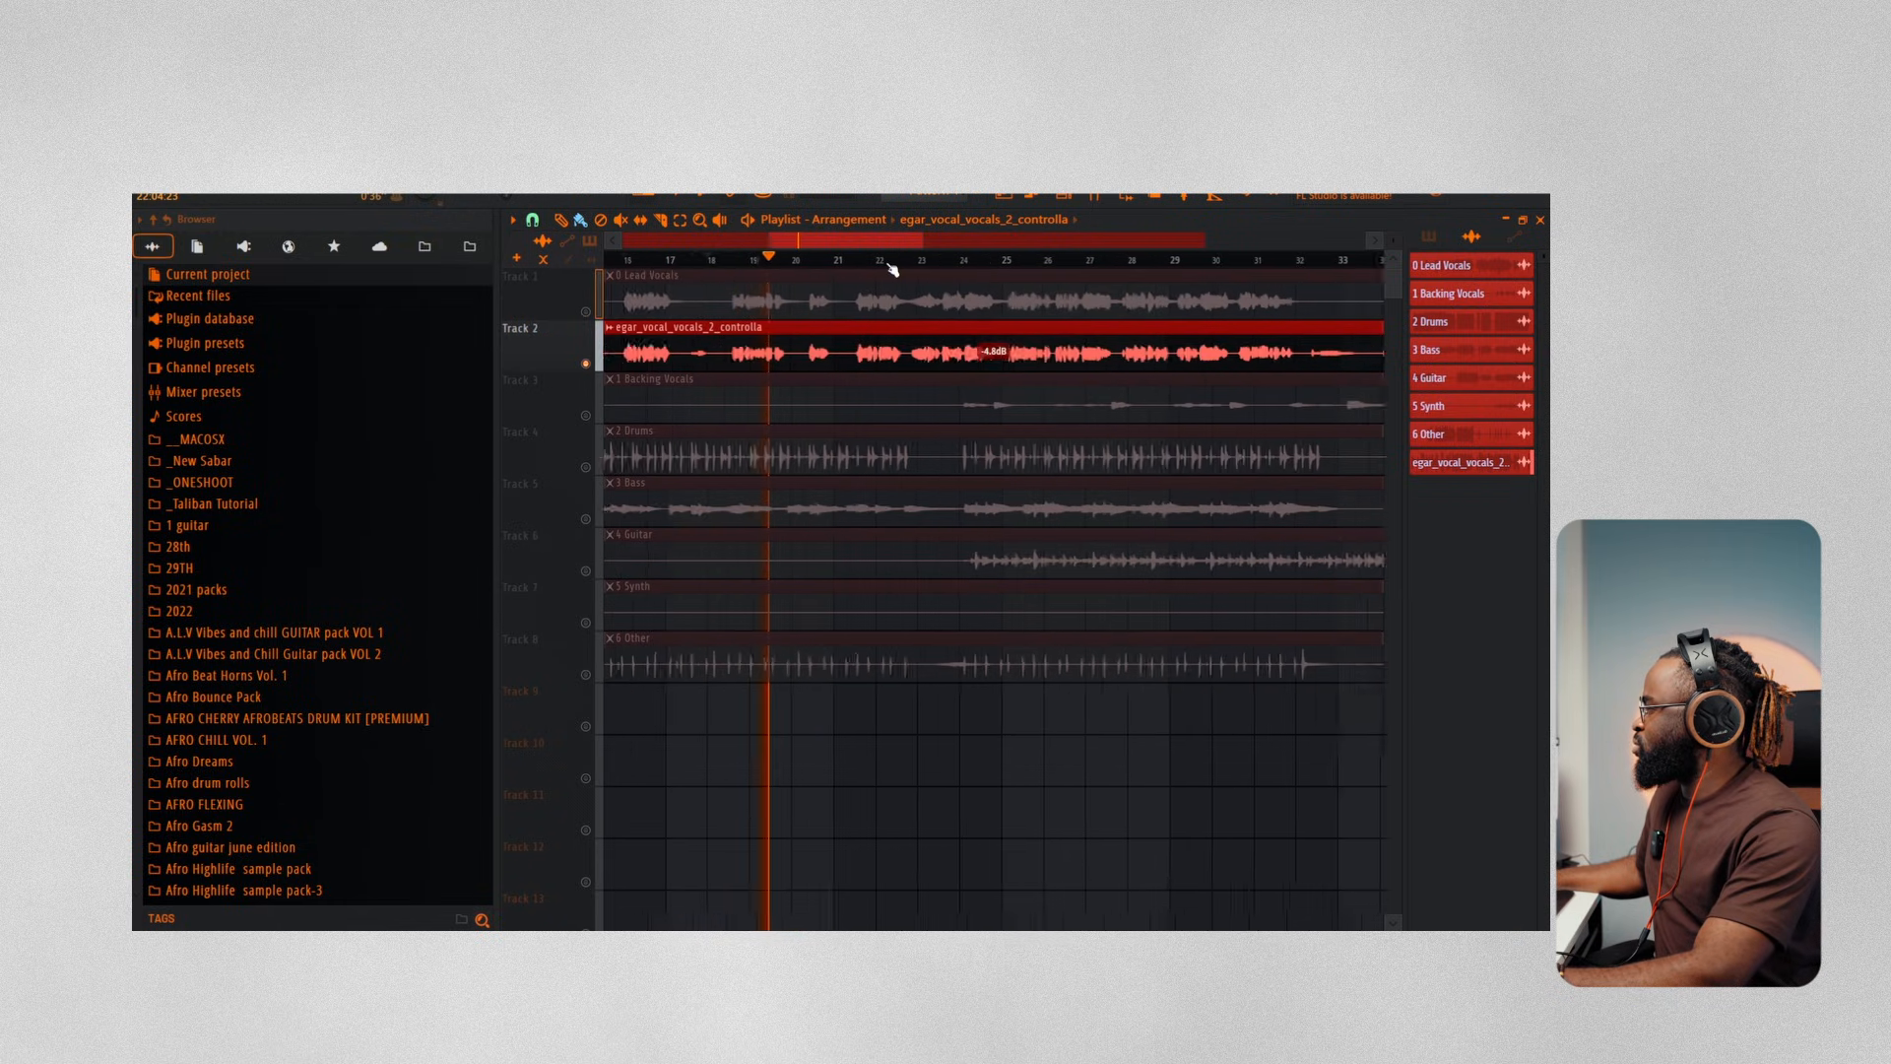
scroll(891, 266, "up", 2)
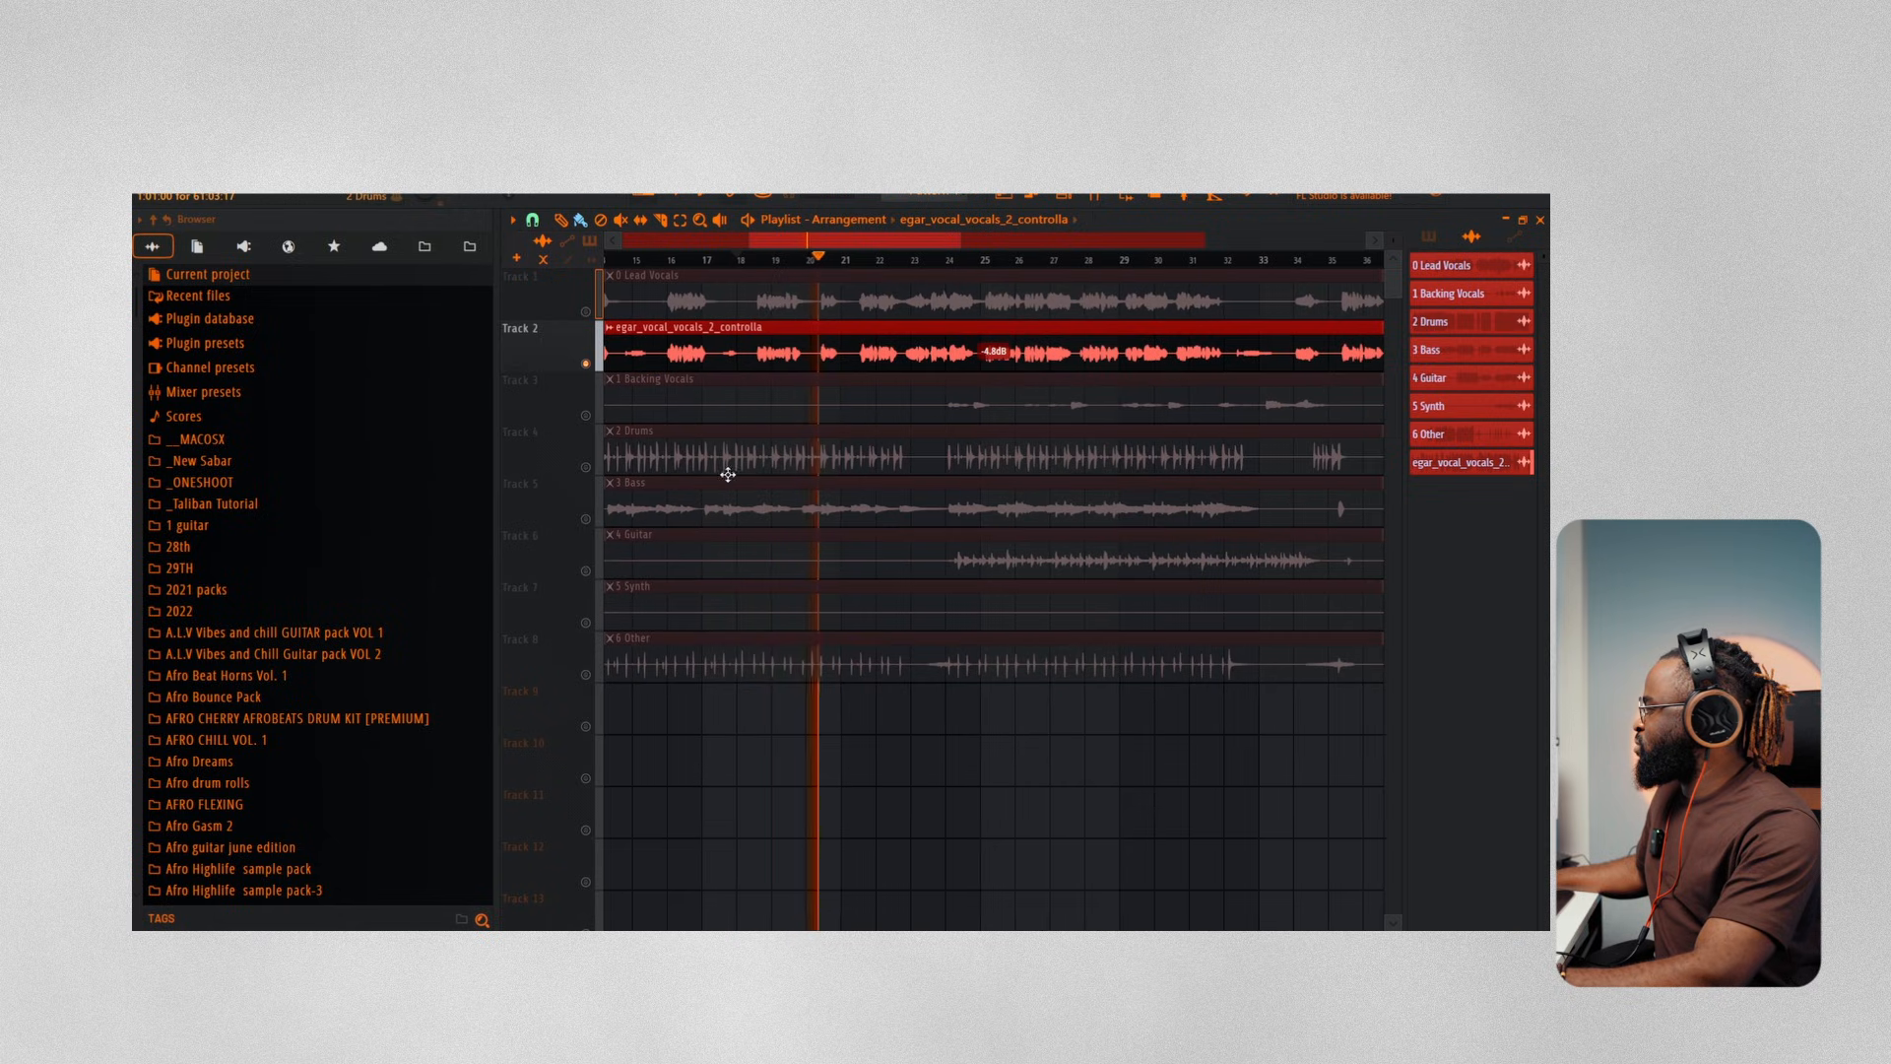
Unmute the Drums, Bass, Guitar, Synth and Other tracks so they play with the converted vocal
left_click(585, 467)
left_click(585, 519)
left_click(585, 571)
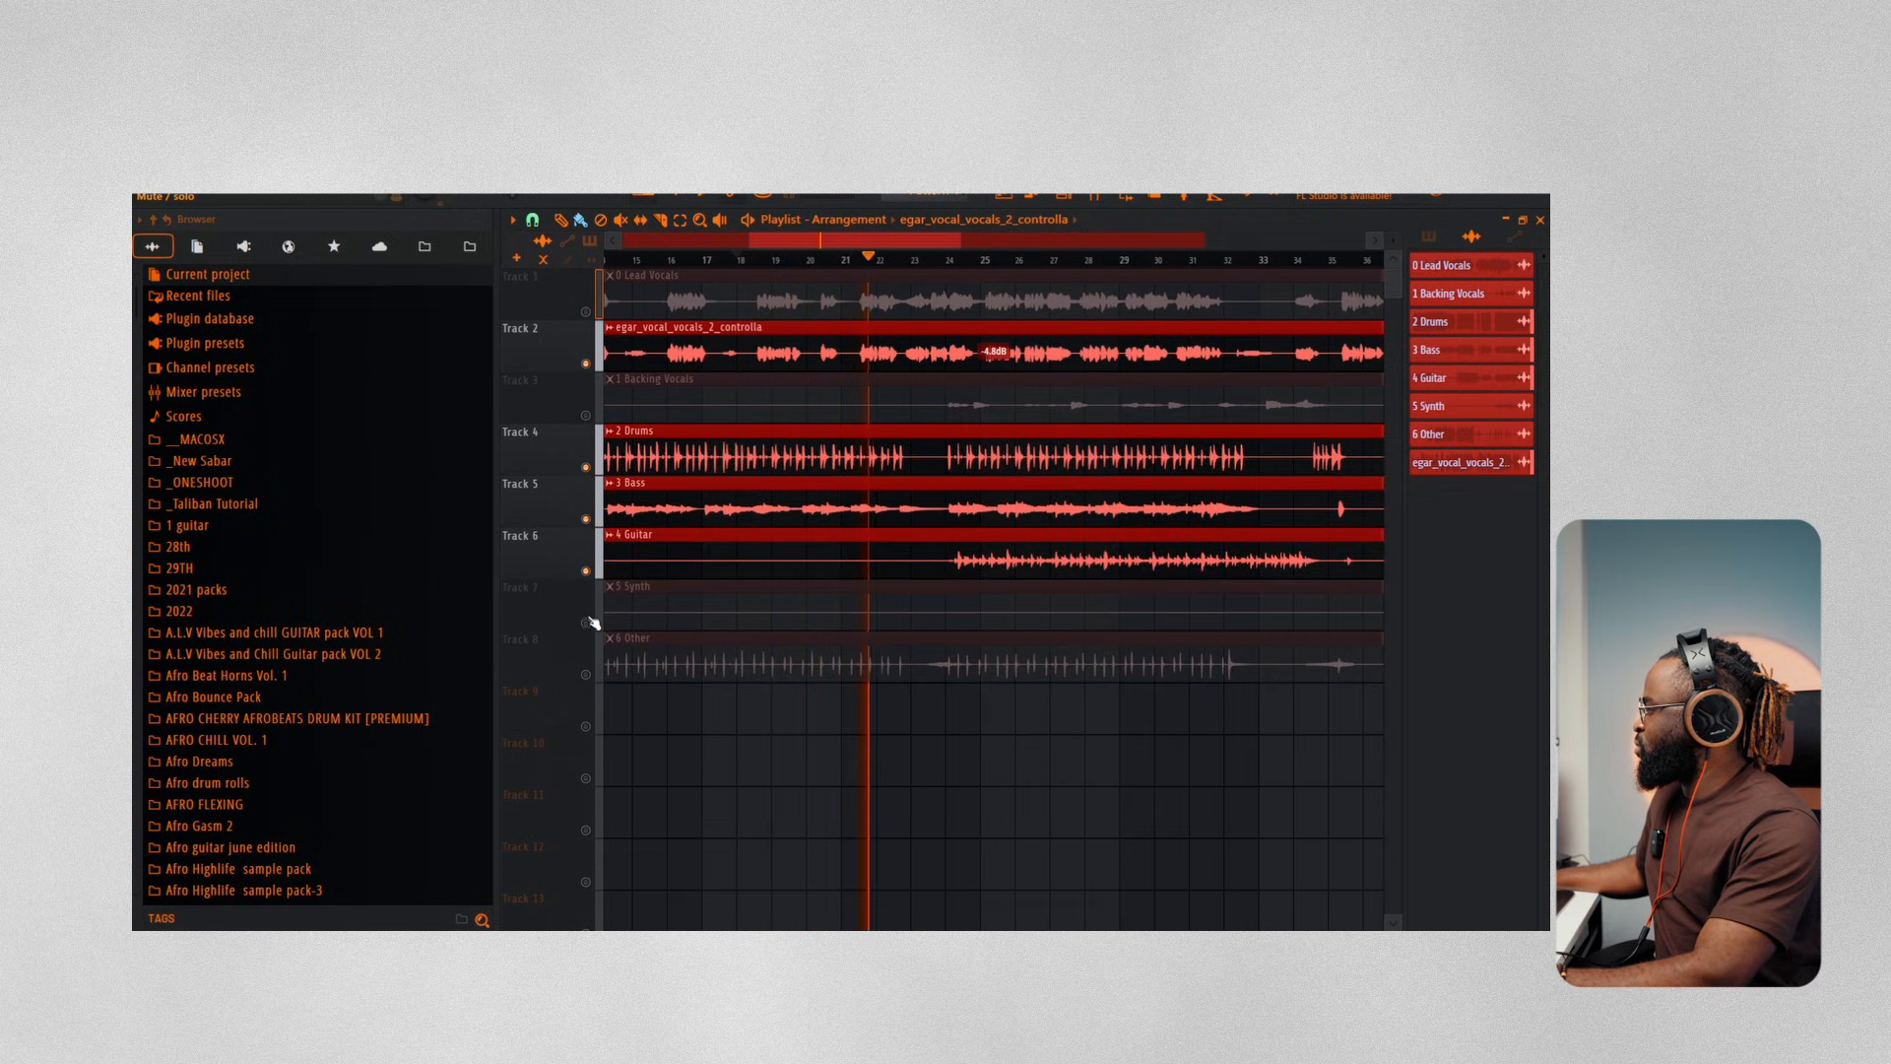
left_click(585, 623)
left_click(585, 674)
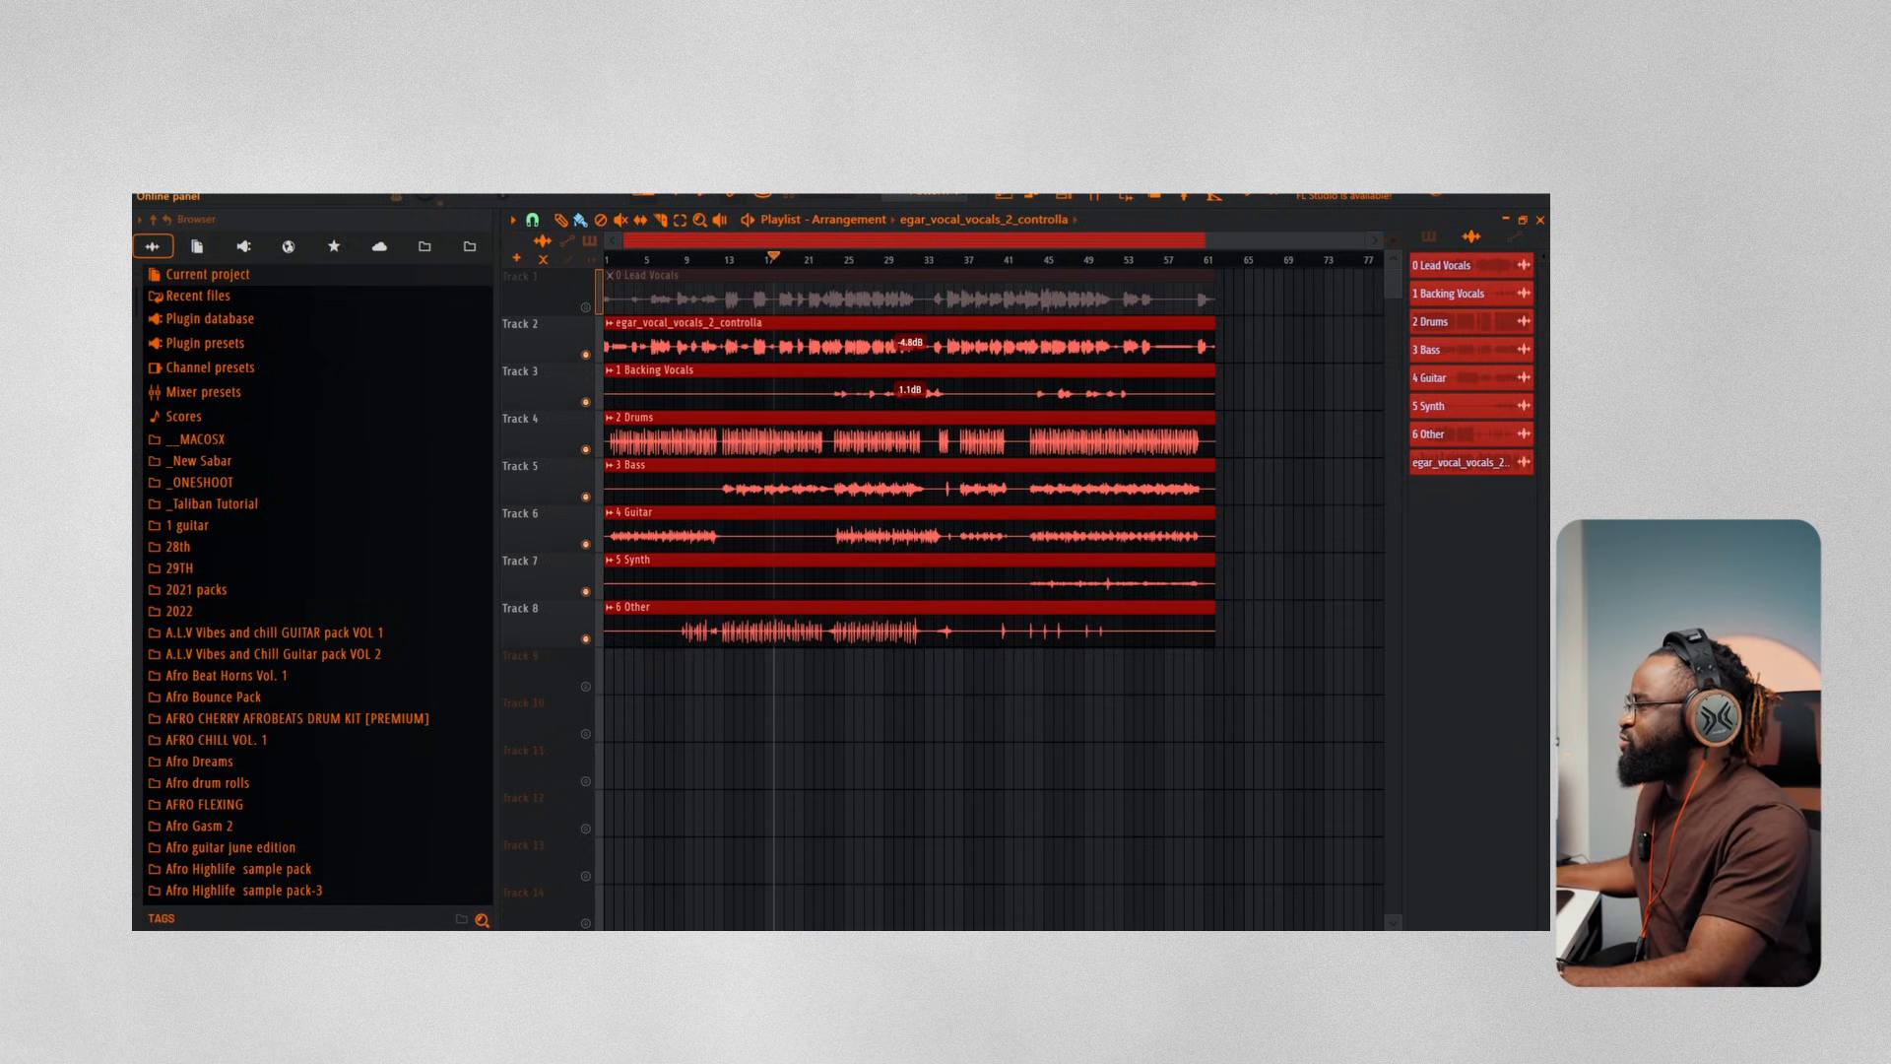
left_click_drag(1361, 239, 641, 262)
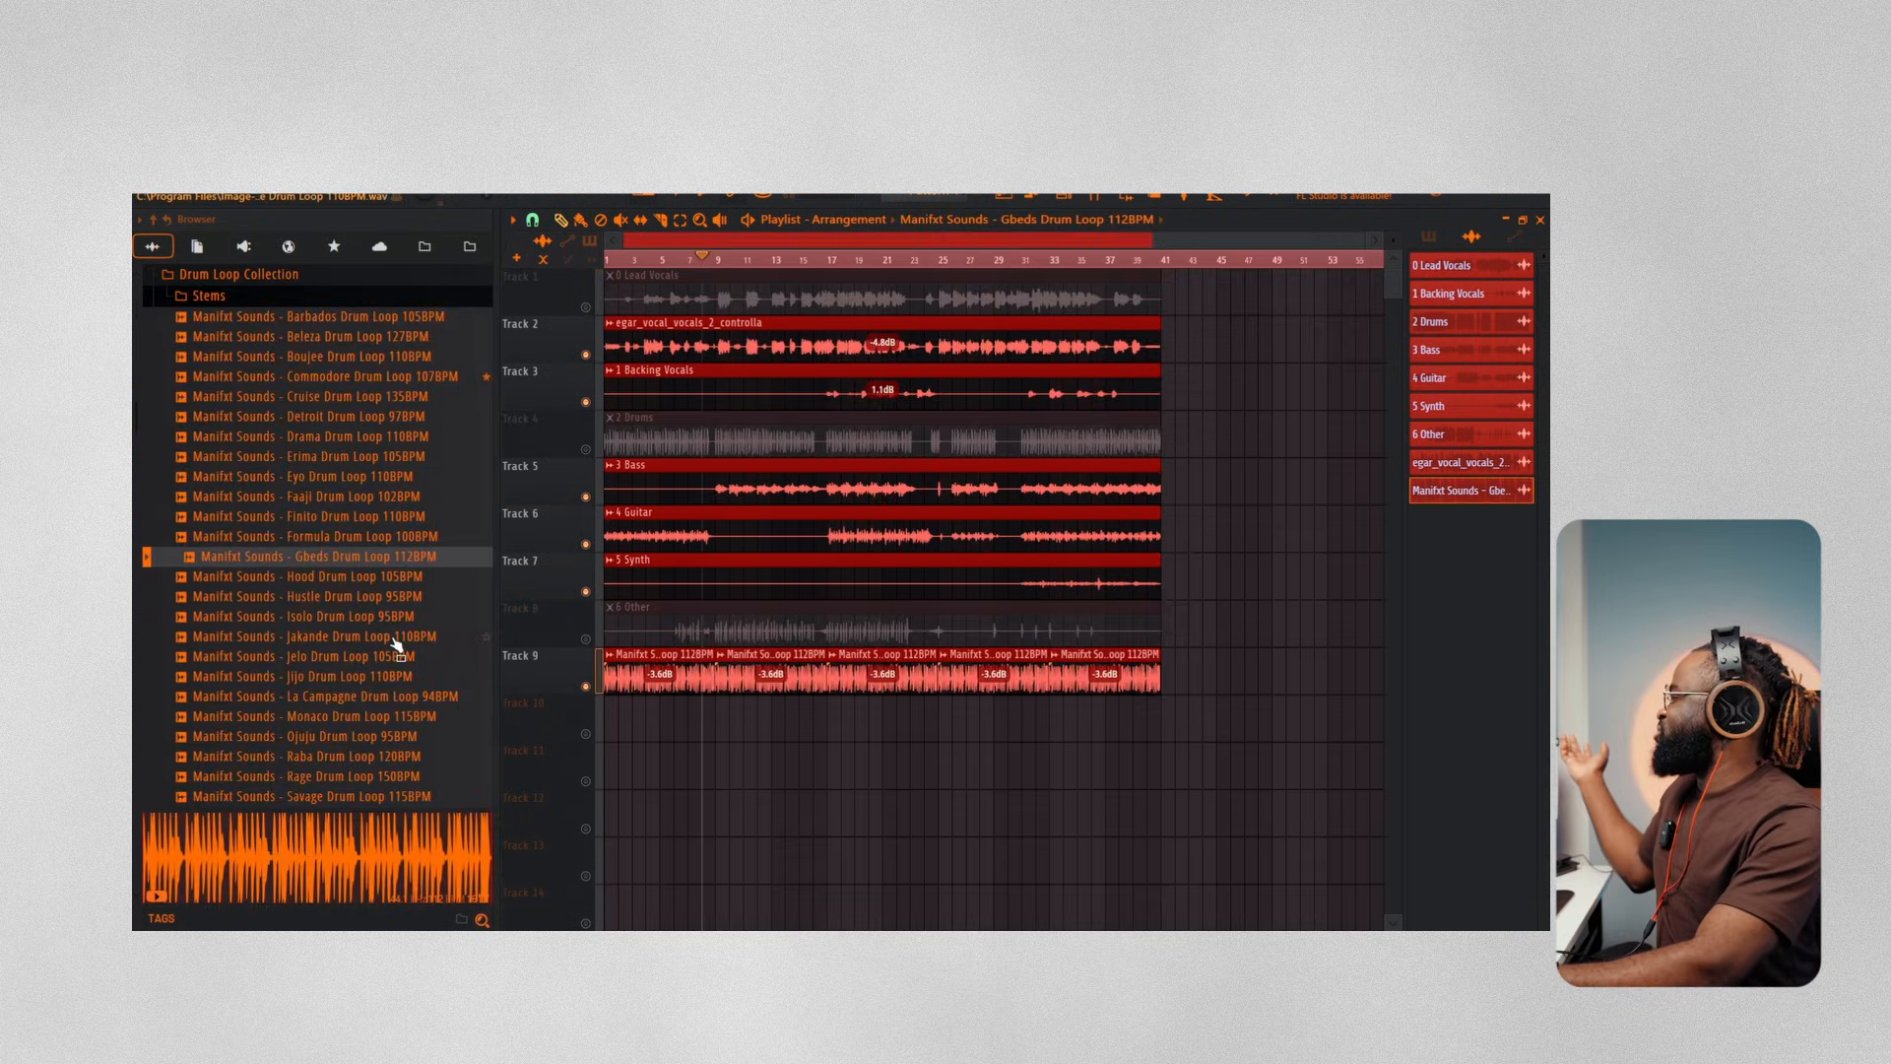
Add the Jakande Drum Loop 110BPM on Track 10 at bar 9 and play it in place of the Gbeds loop by muting Track 9
left_click(395, 638)
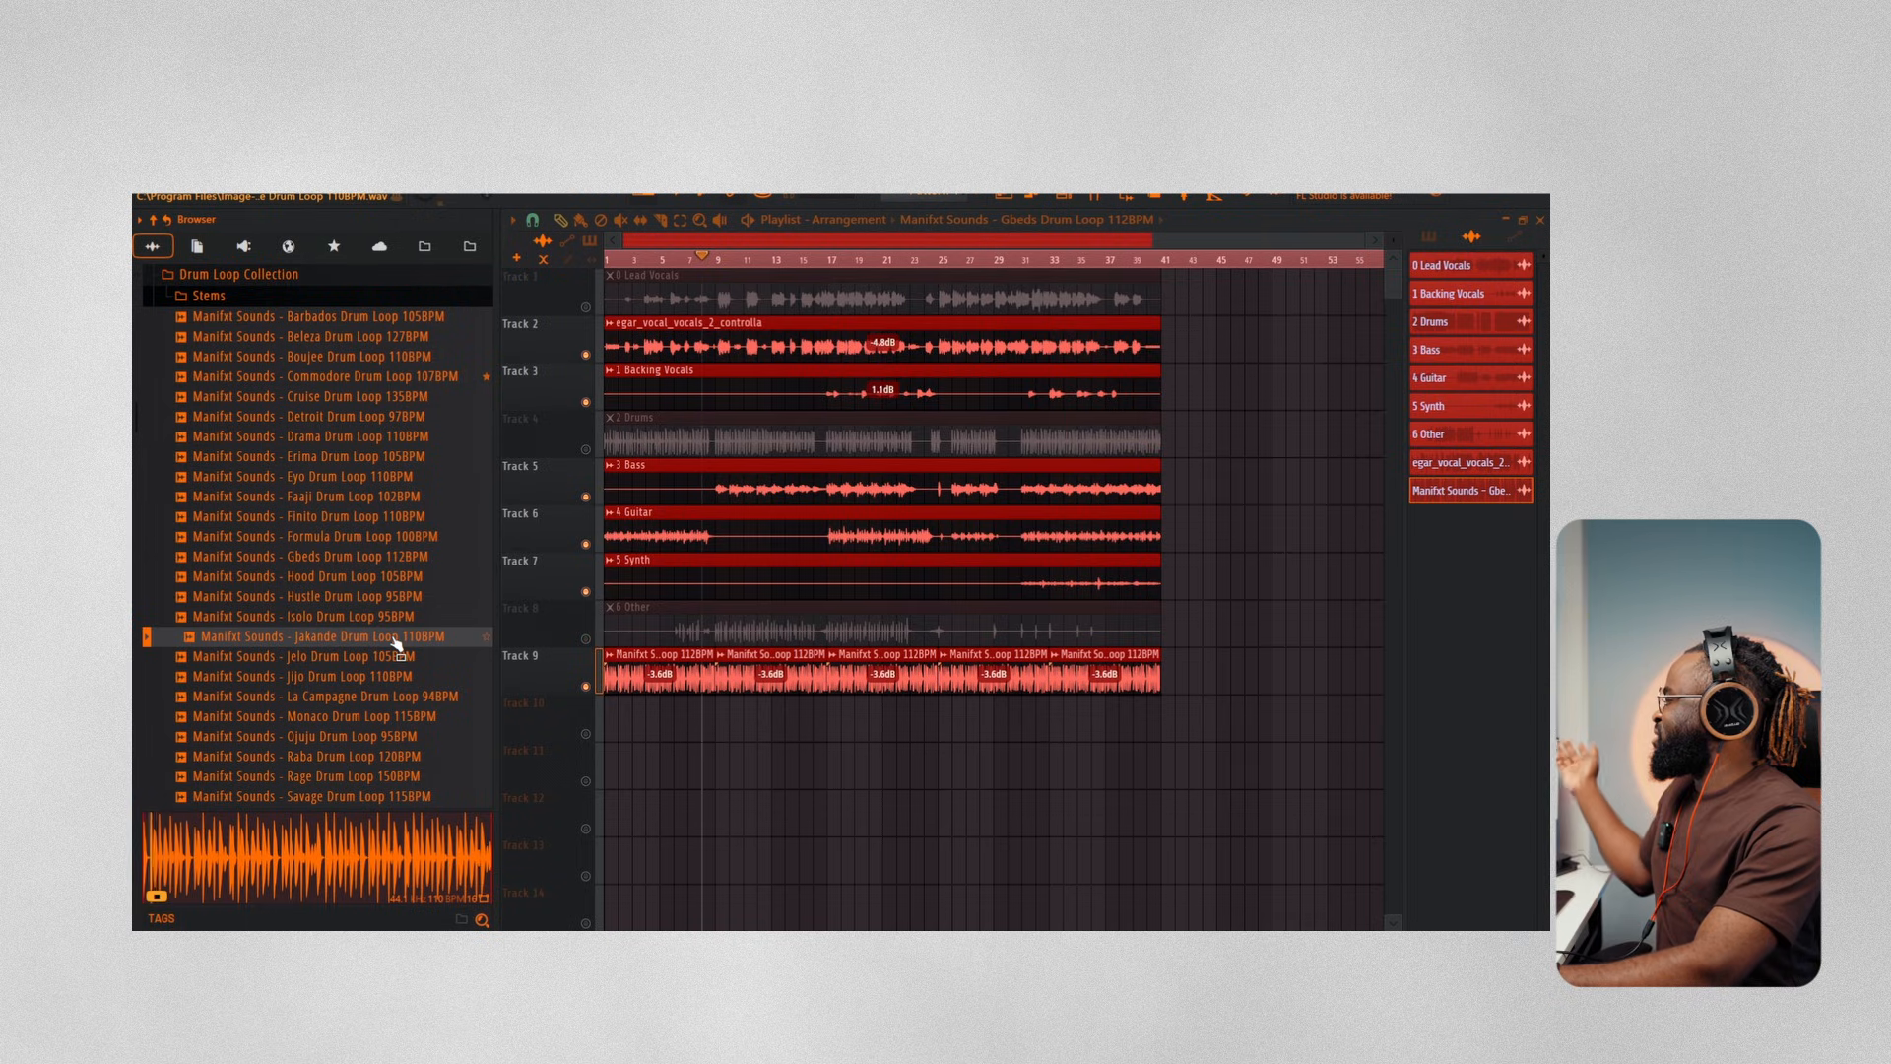
left_click_drag(394, 638, 743, 710)
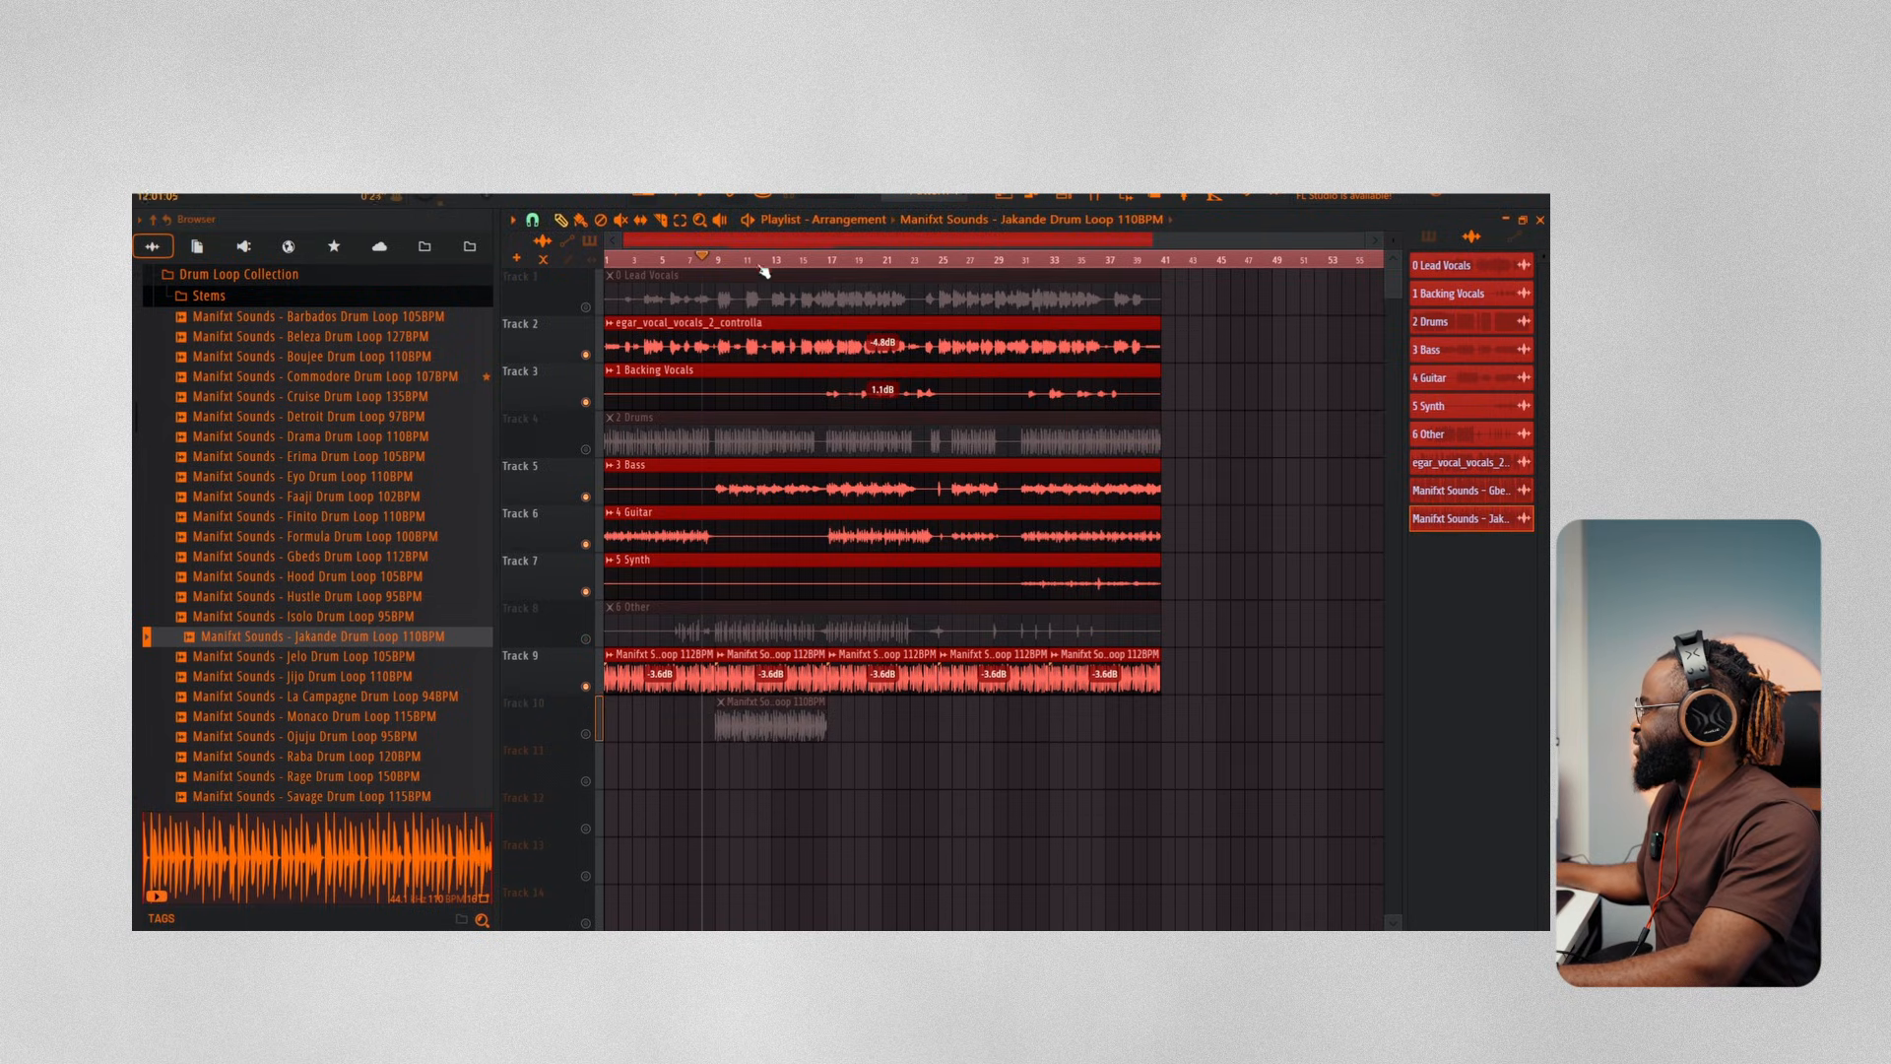
left_click(585, 686)
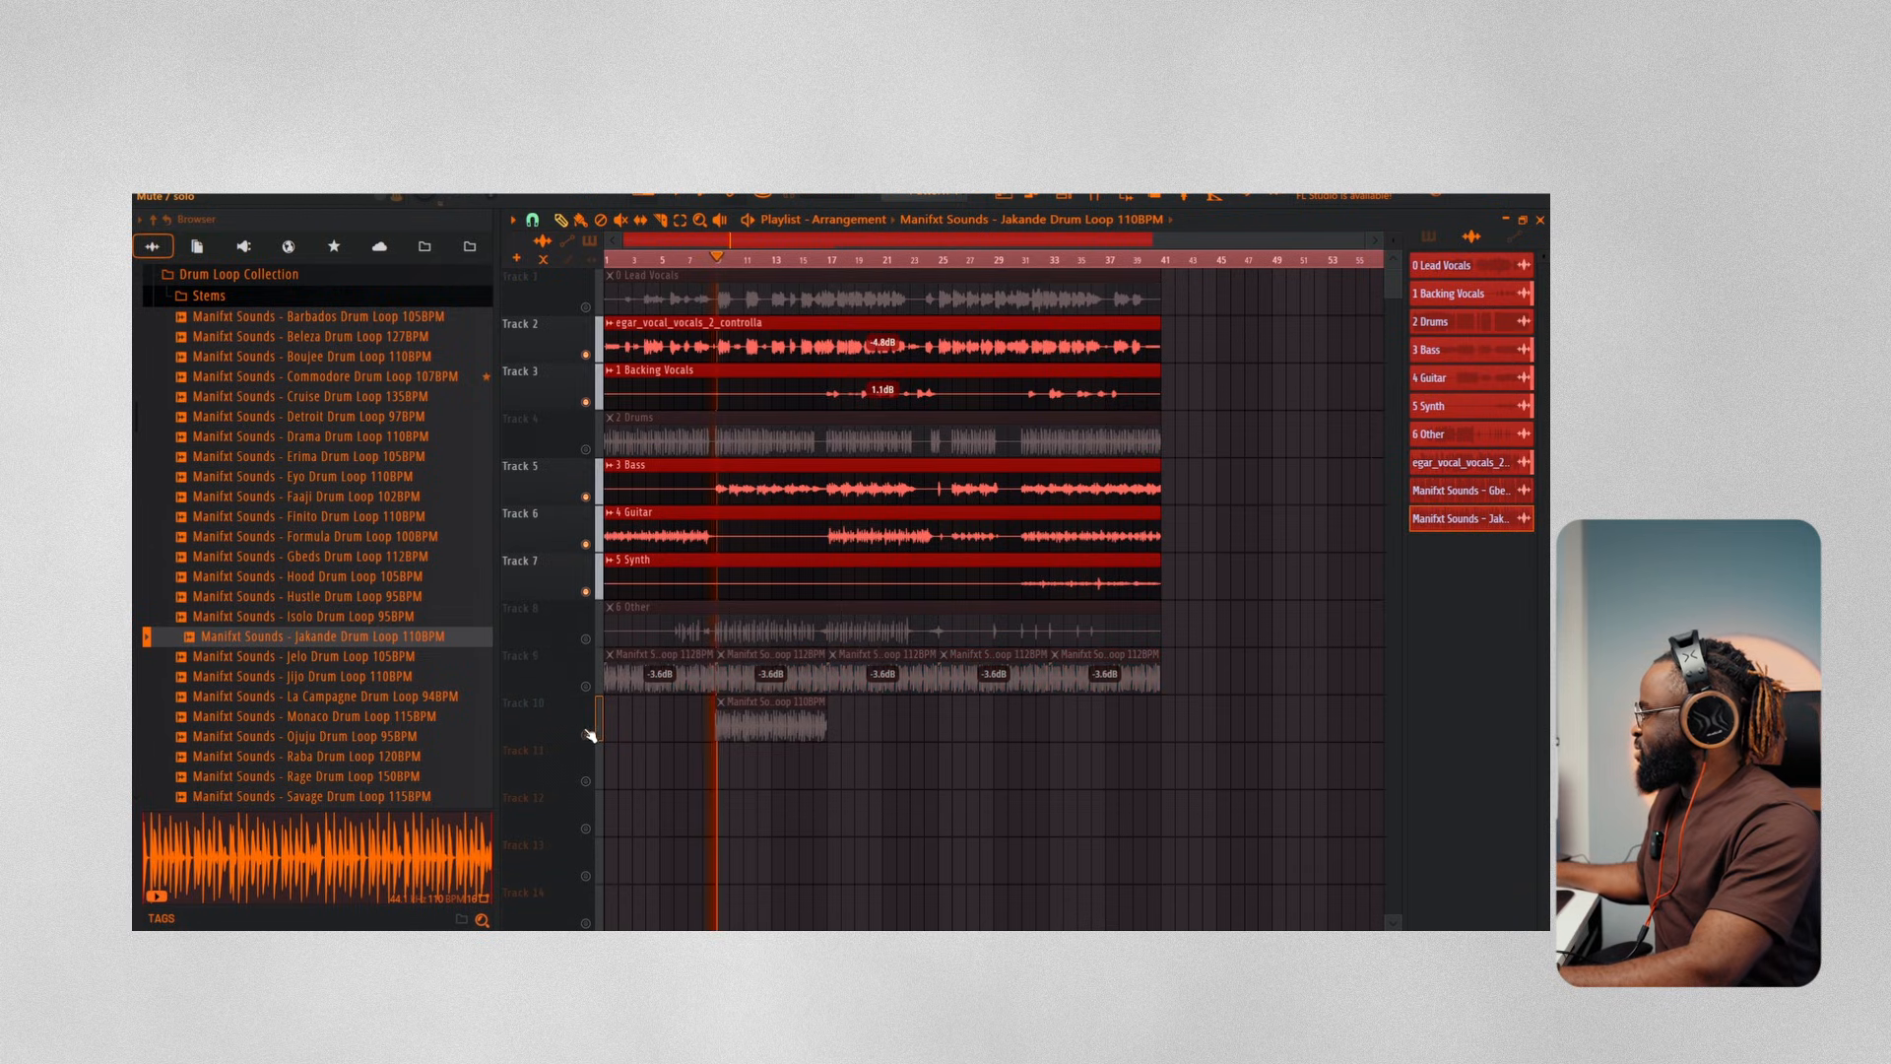
left_click(585, 734)
key("space")
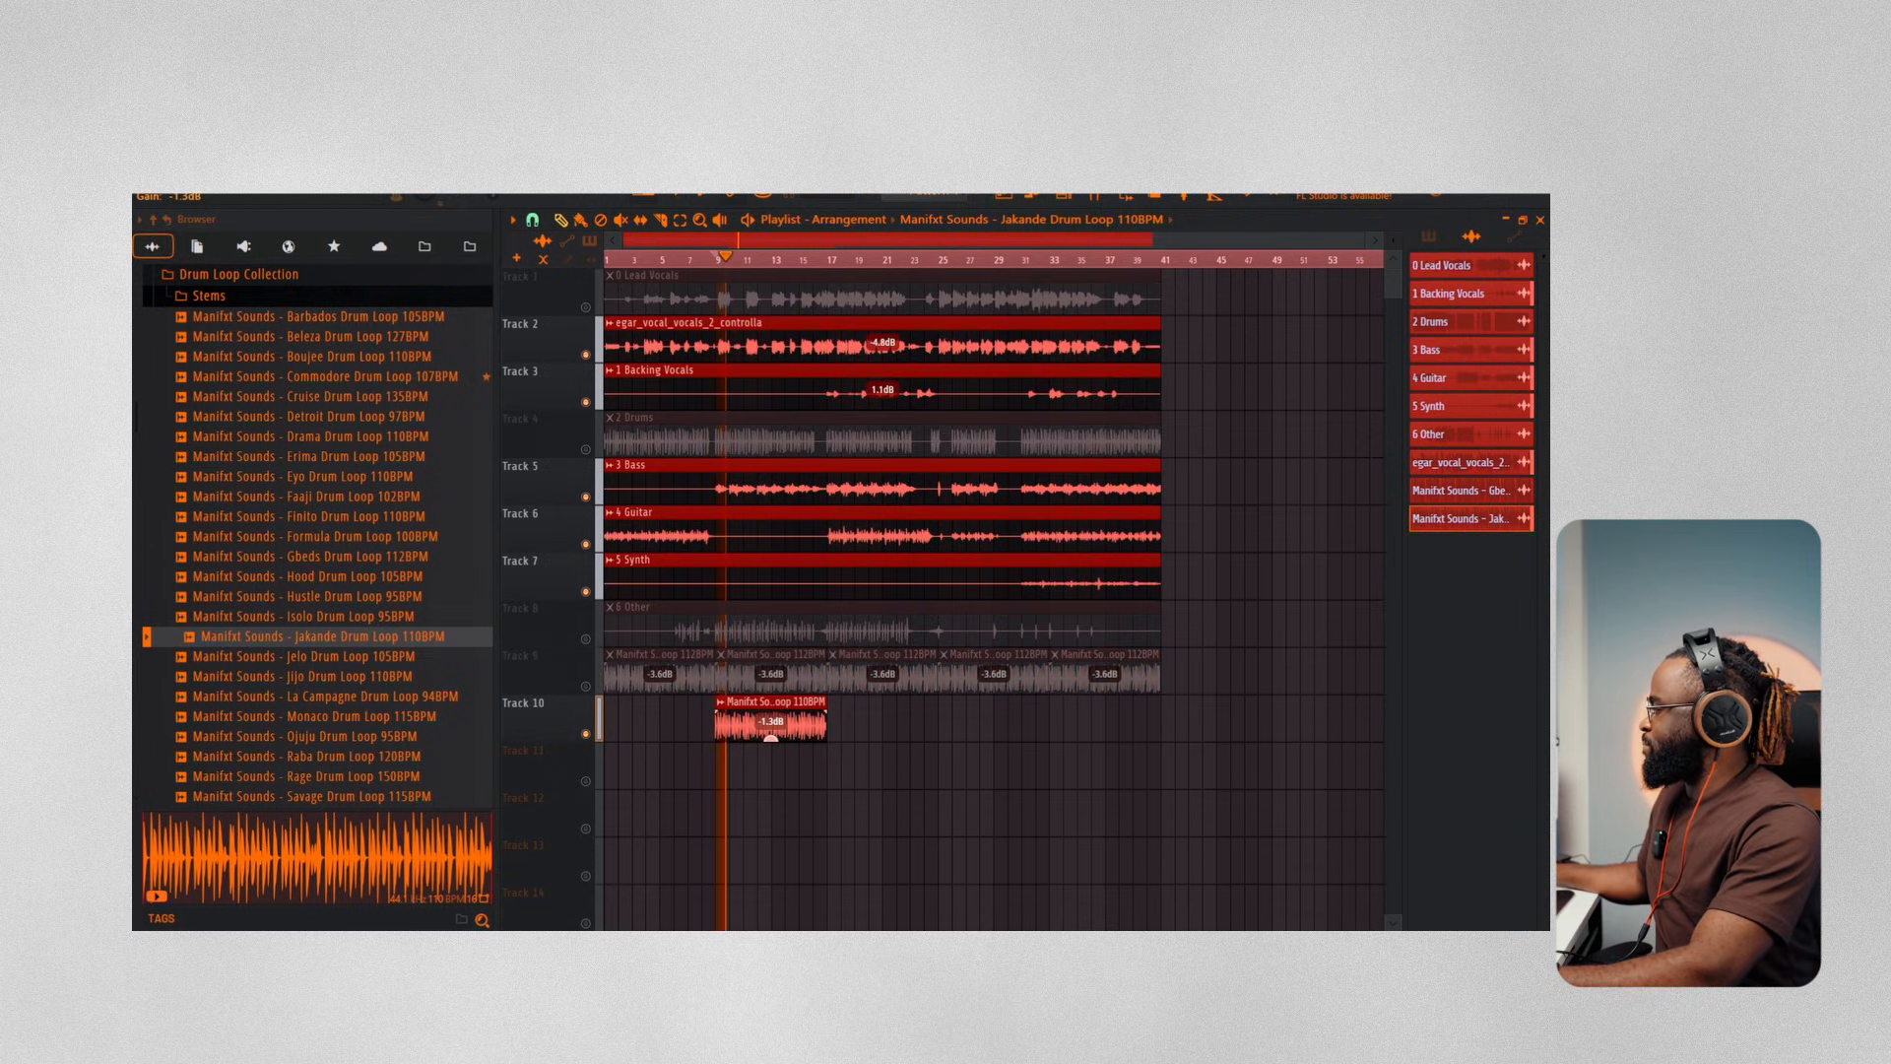
Delete the first two Gbeds drum loop clips from Track 9
right_click(658, 676)
right_click(769, 676)
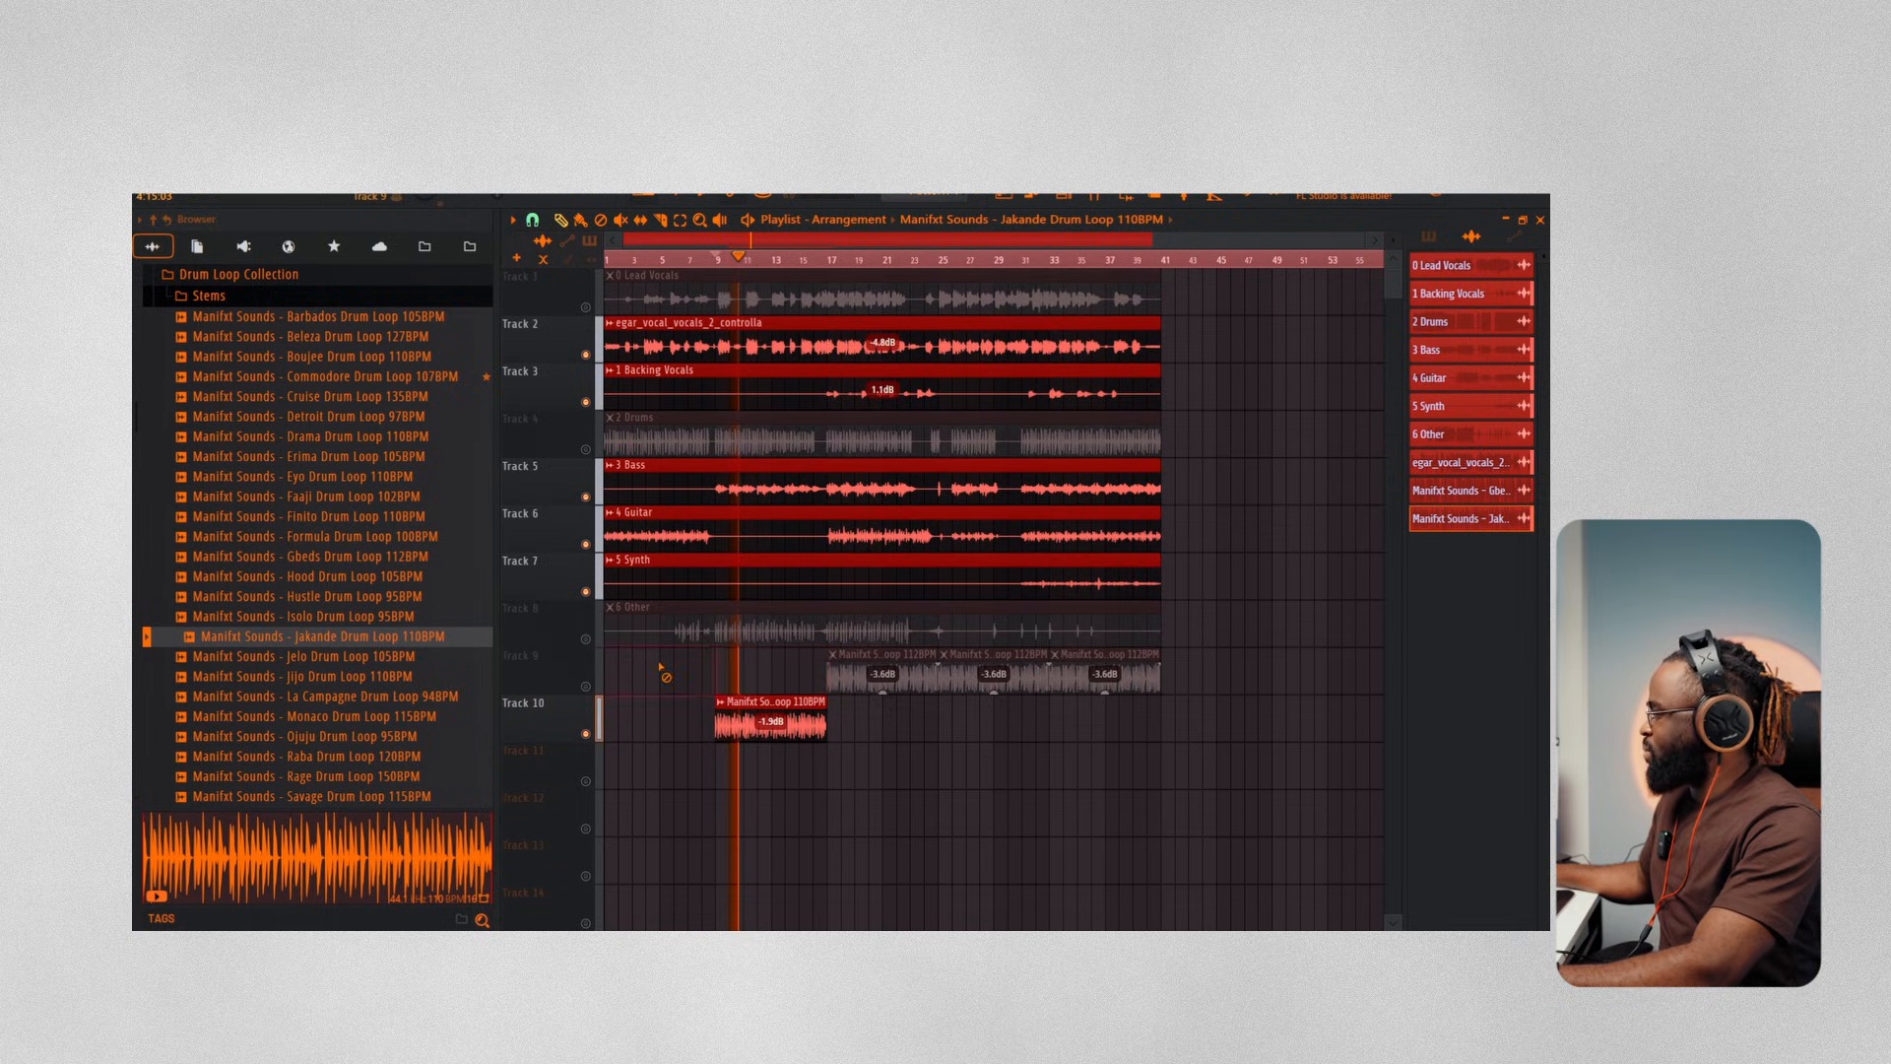
Delete the remaining three Gbeds drum loop clips, the Other clip and the Drums clip from the arrangement
right_click(881, 675)
right_click(993, 676)
right_click(1104, 676)
right_click(1009, 620)
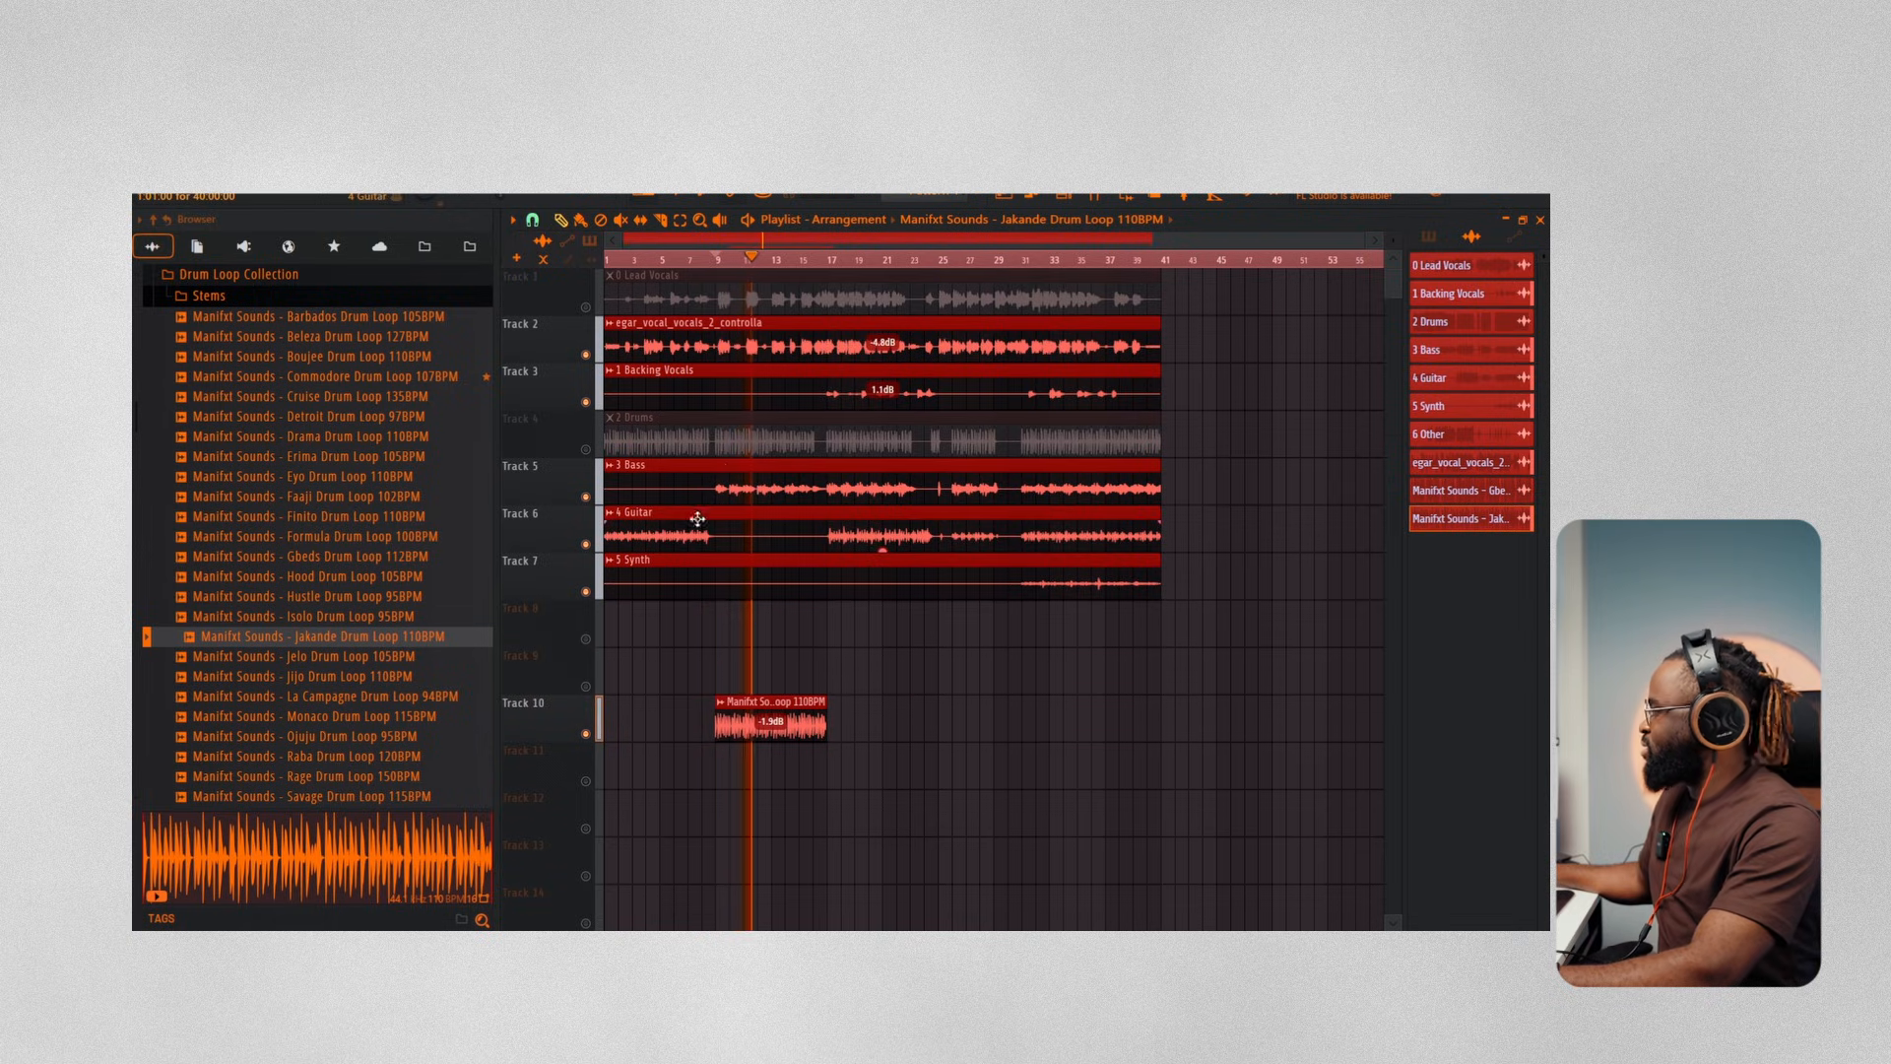
right_click(689, 438)
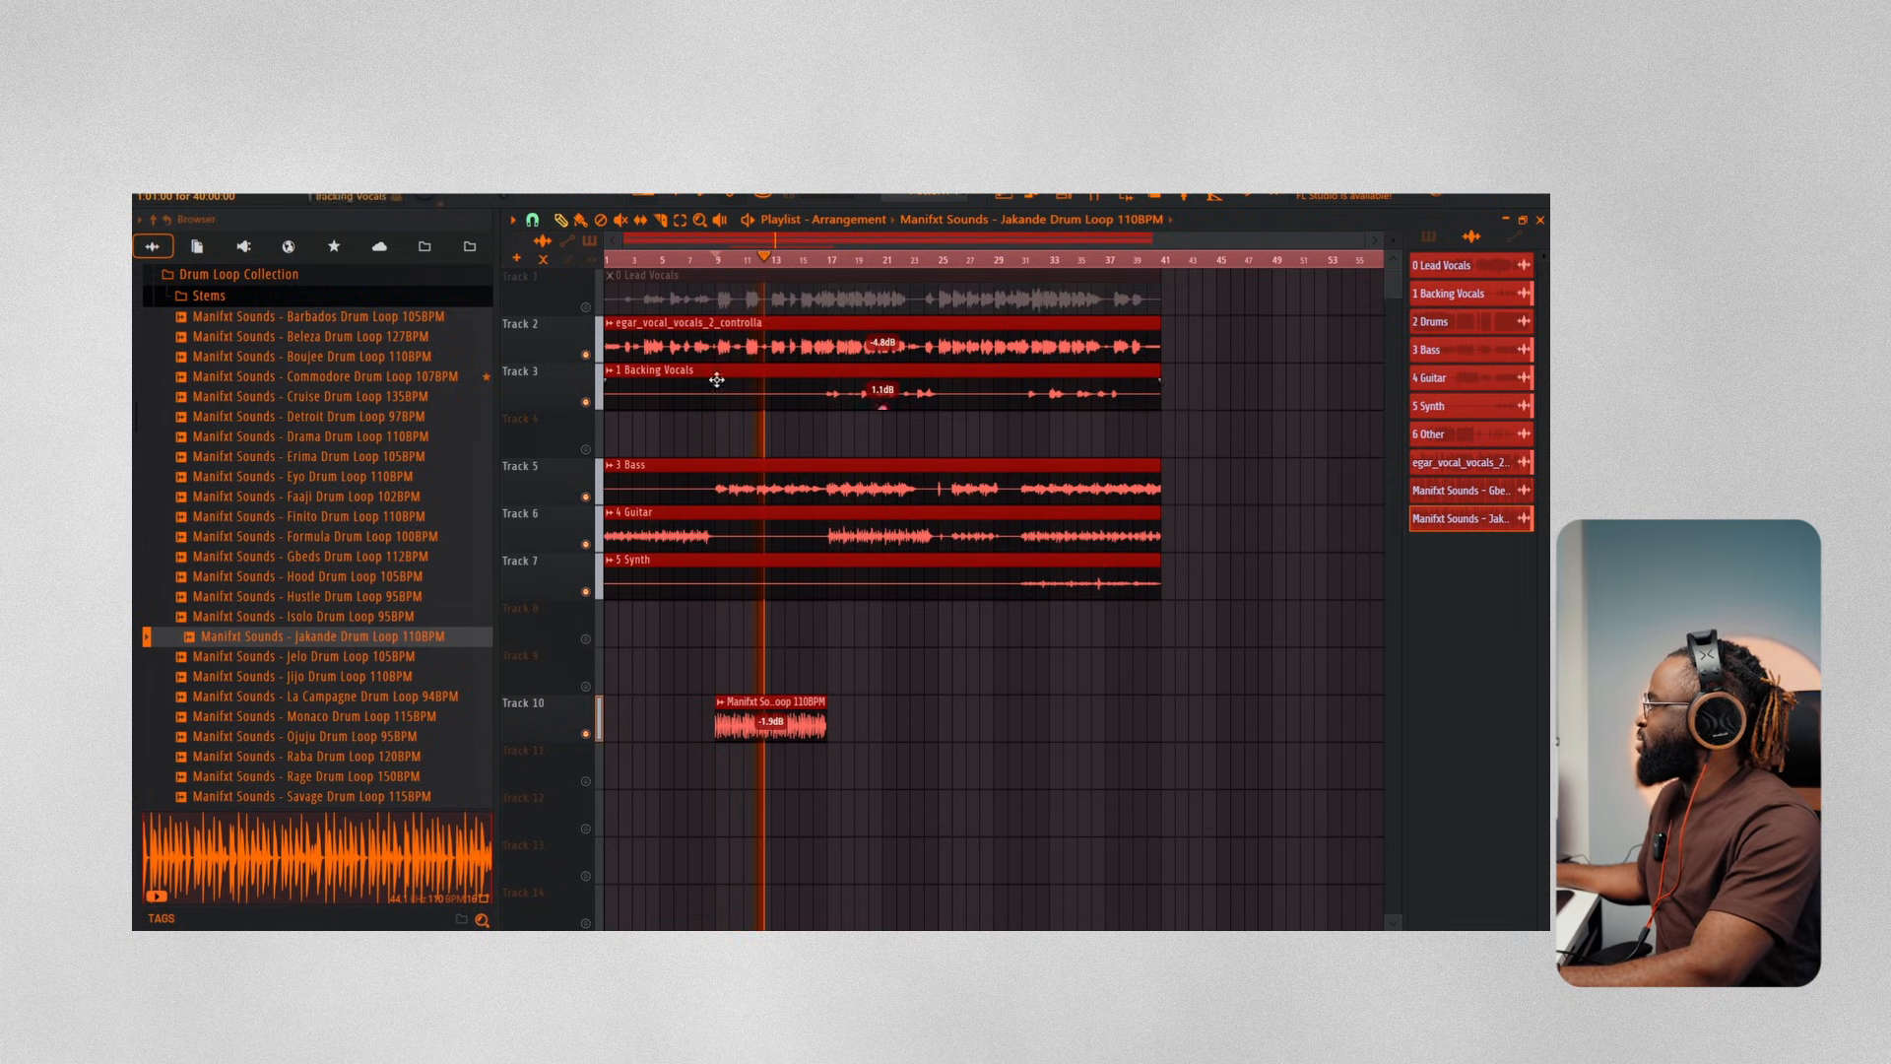
Delete the emptied Drums track and the two empty tracks between Synth and the Jakande drum loop
right_click(579, 433)
left_click(609, 832)
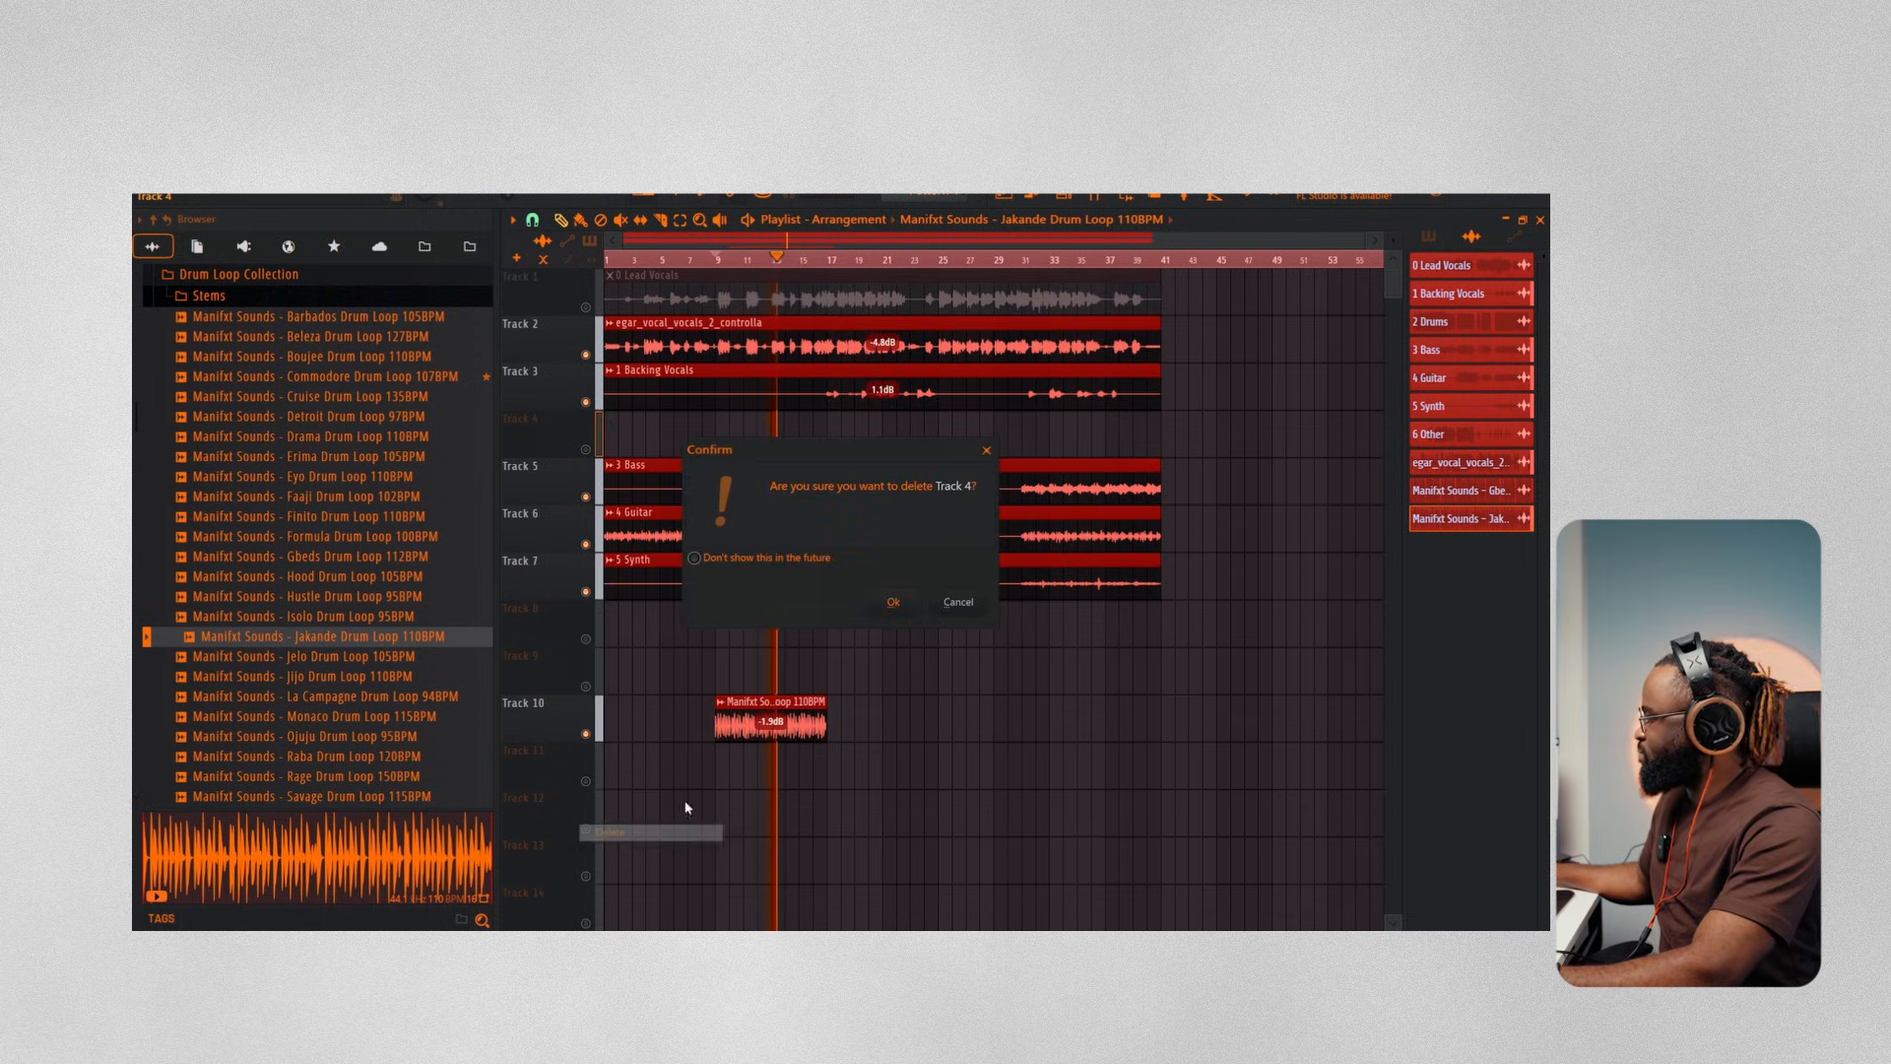
left_click(835, 591)
right_click(584, 583)
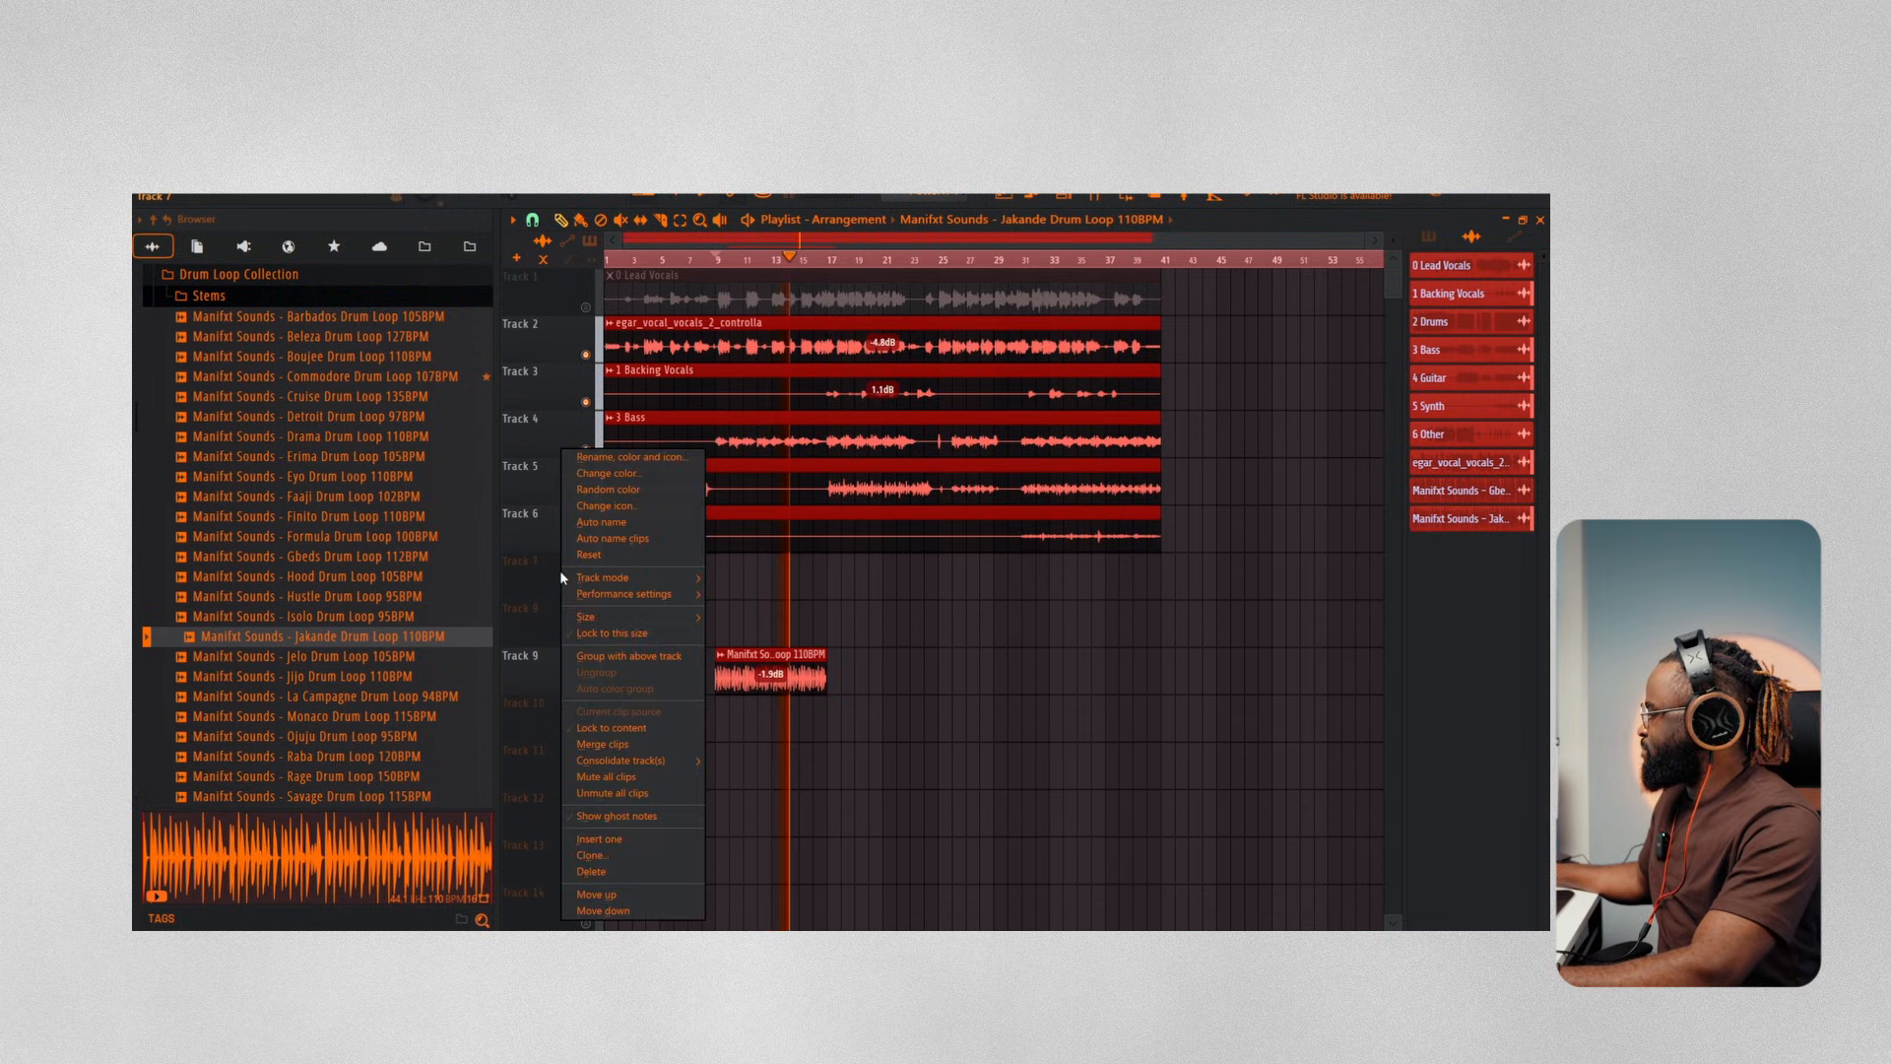
left_click(597, 875)
left_click(894, 602)
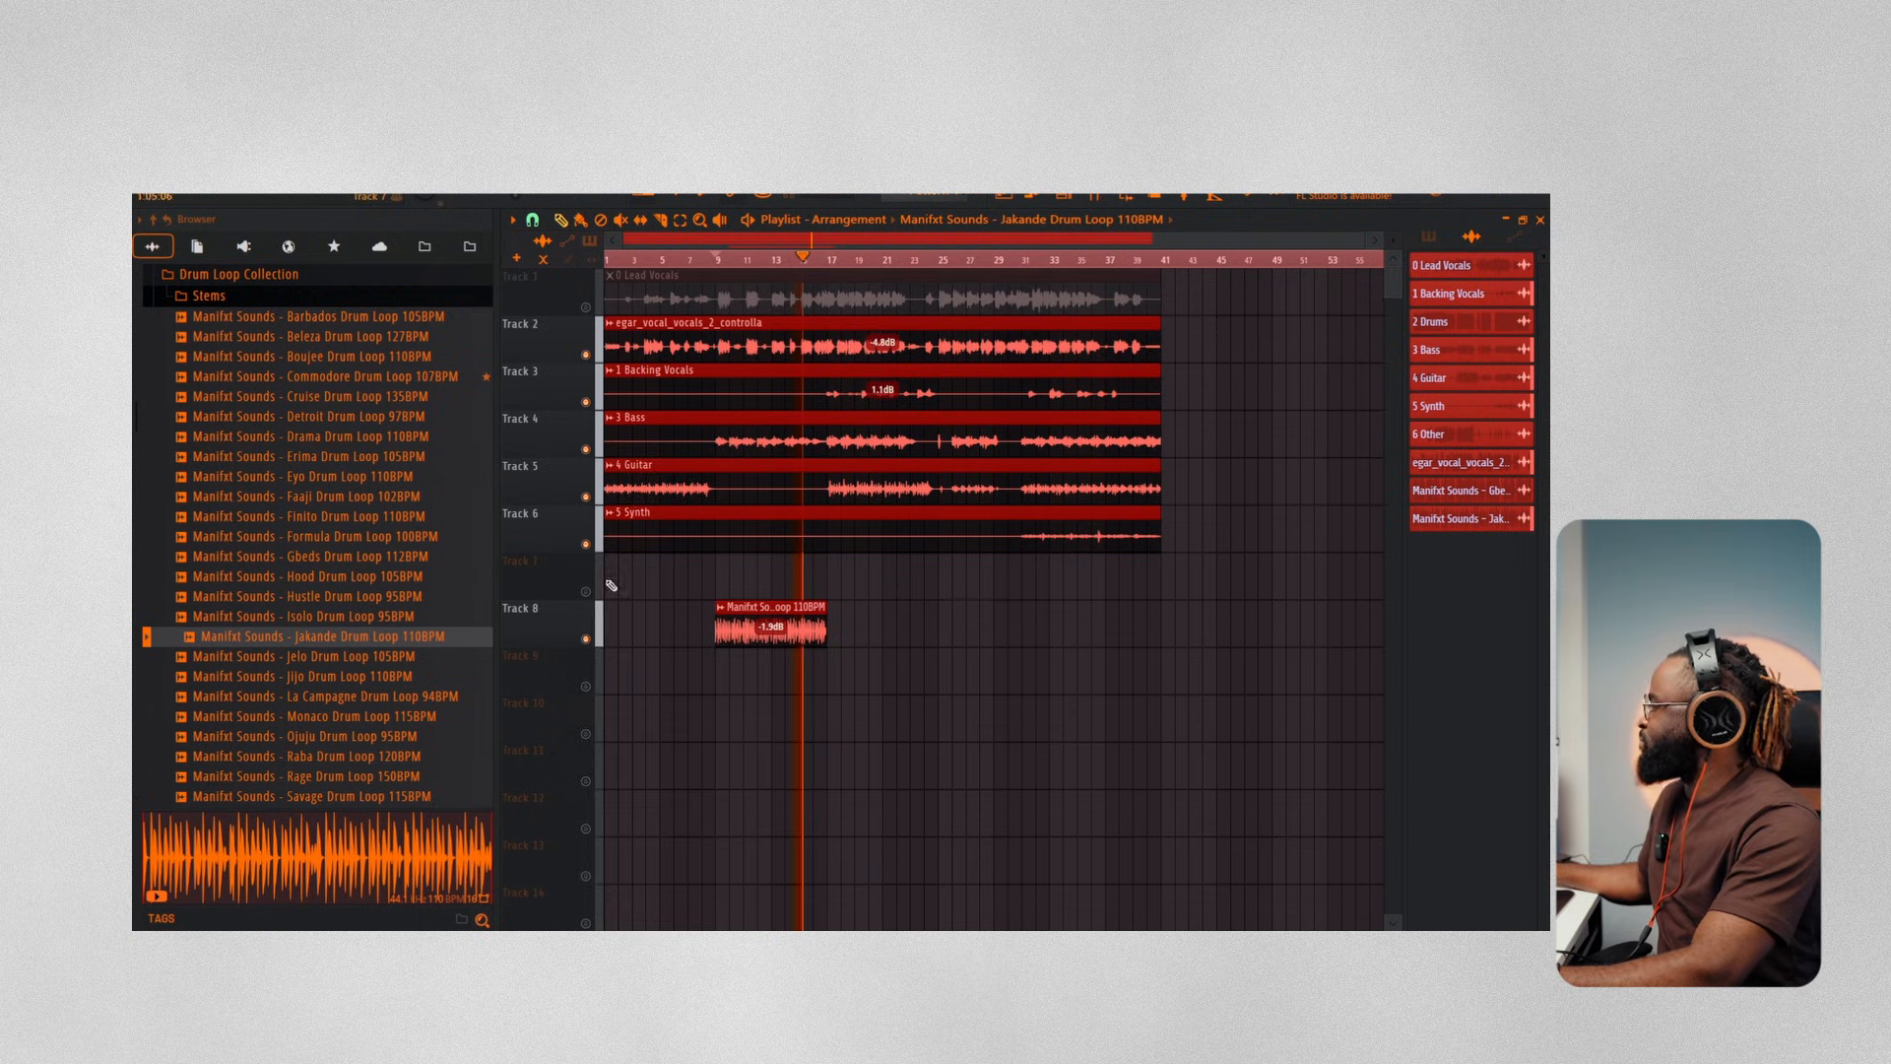
right_click(553, 569)
left_click(586, 871)
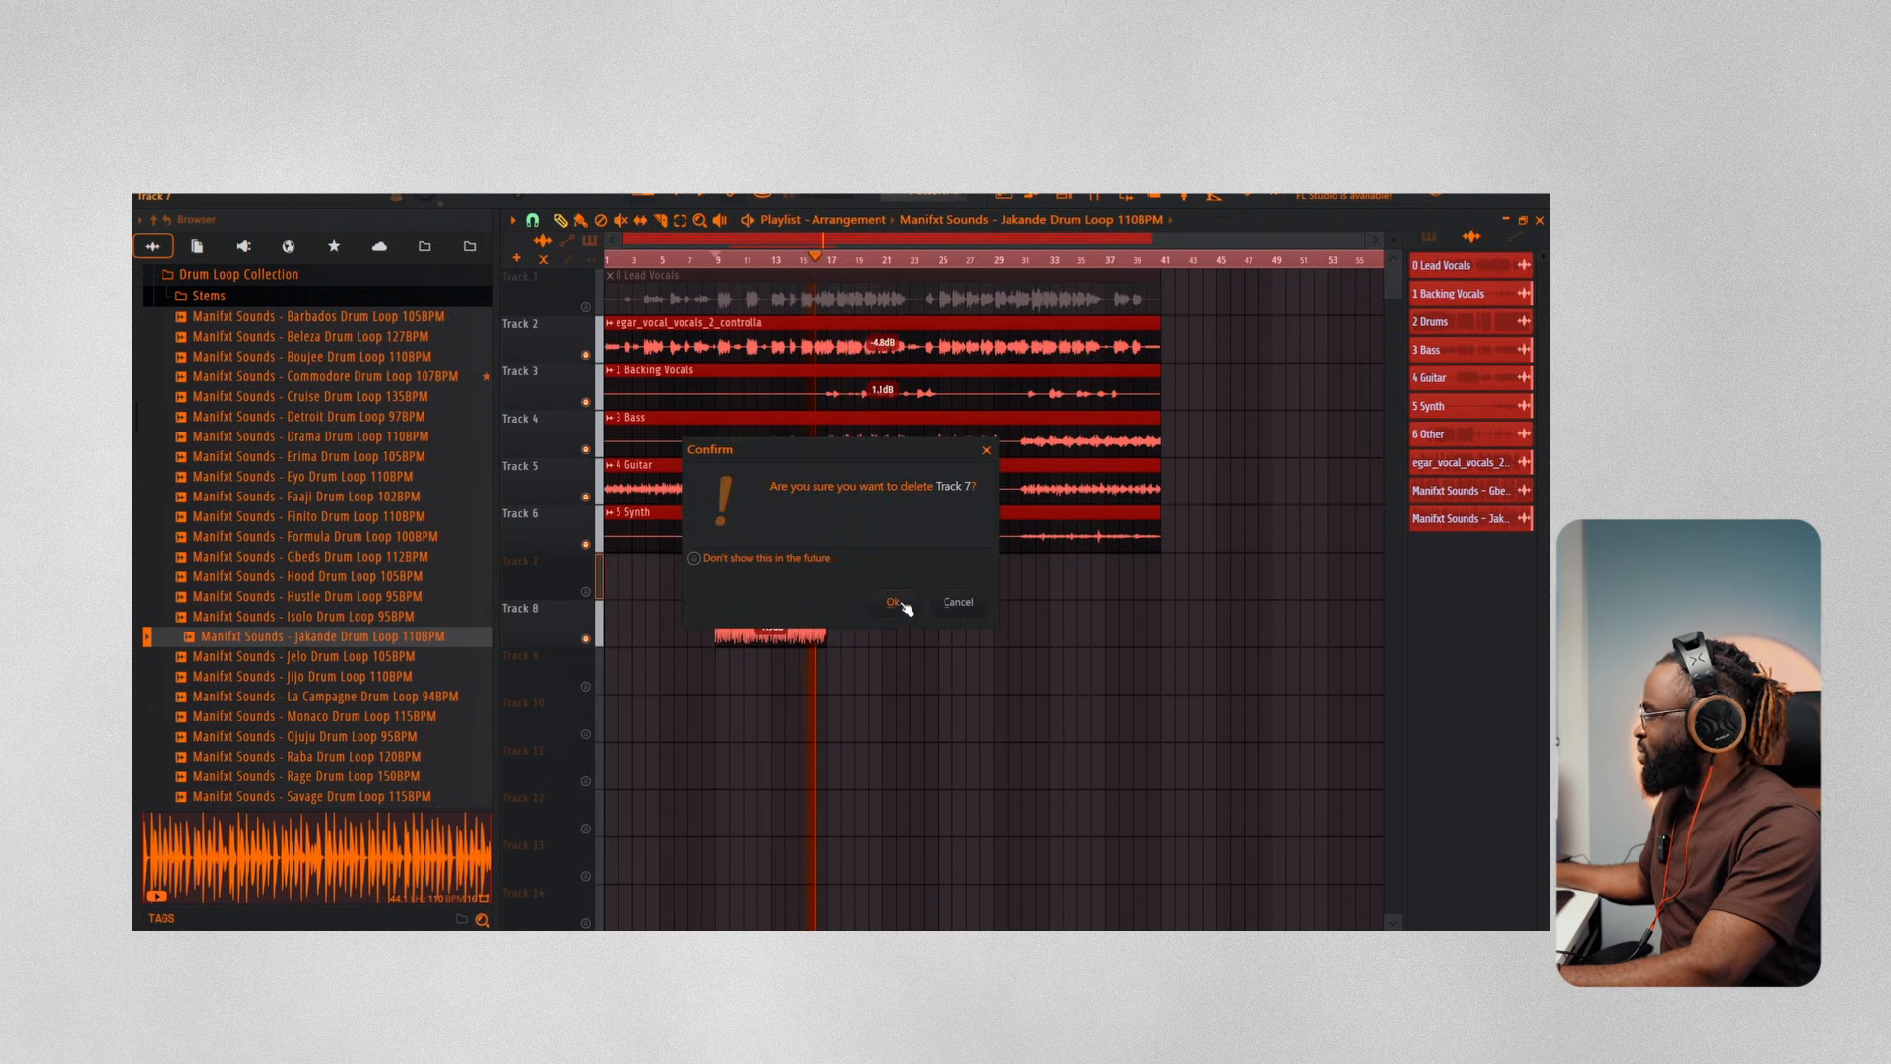
left_click(896, 602)
Move the Jakande drum loop clip to bar 17 and set the playback position to bar 17
left_click_drag(793, 576, 905, 576)
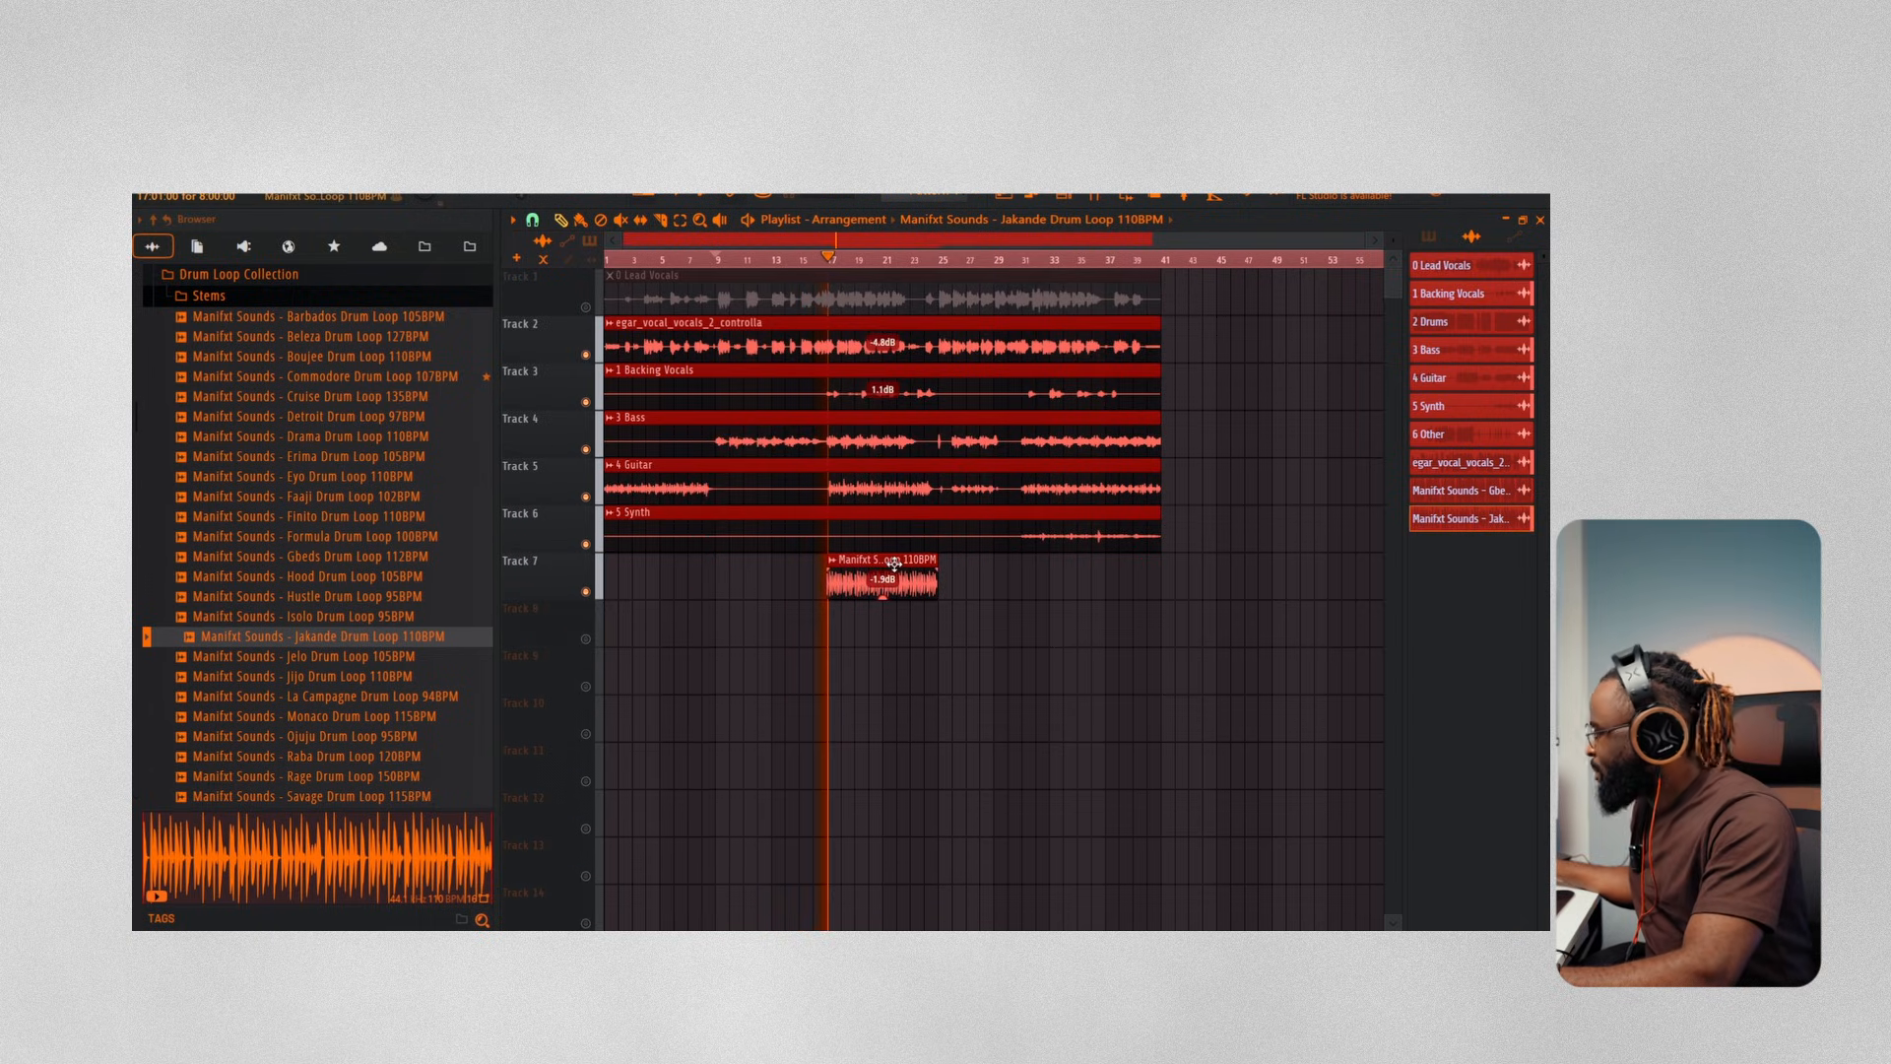
key("space")
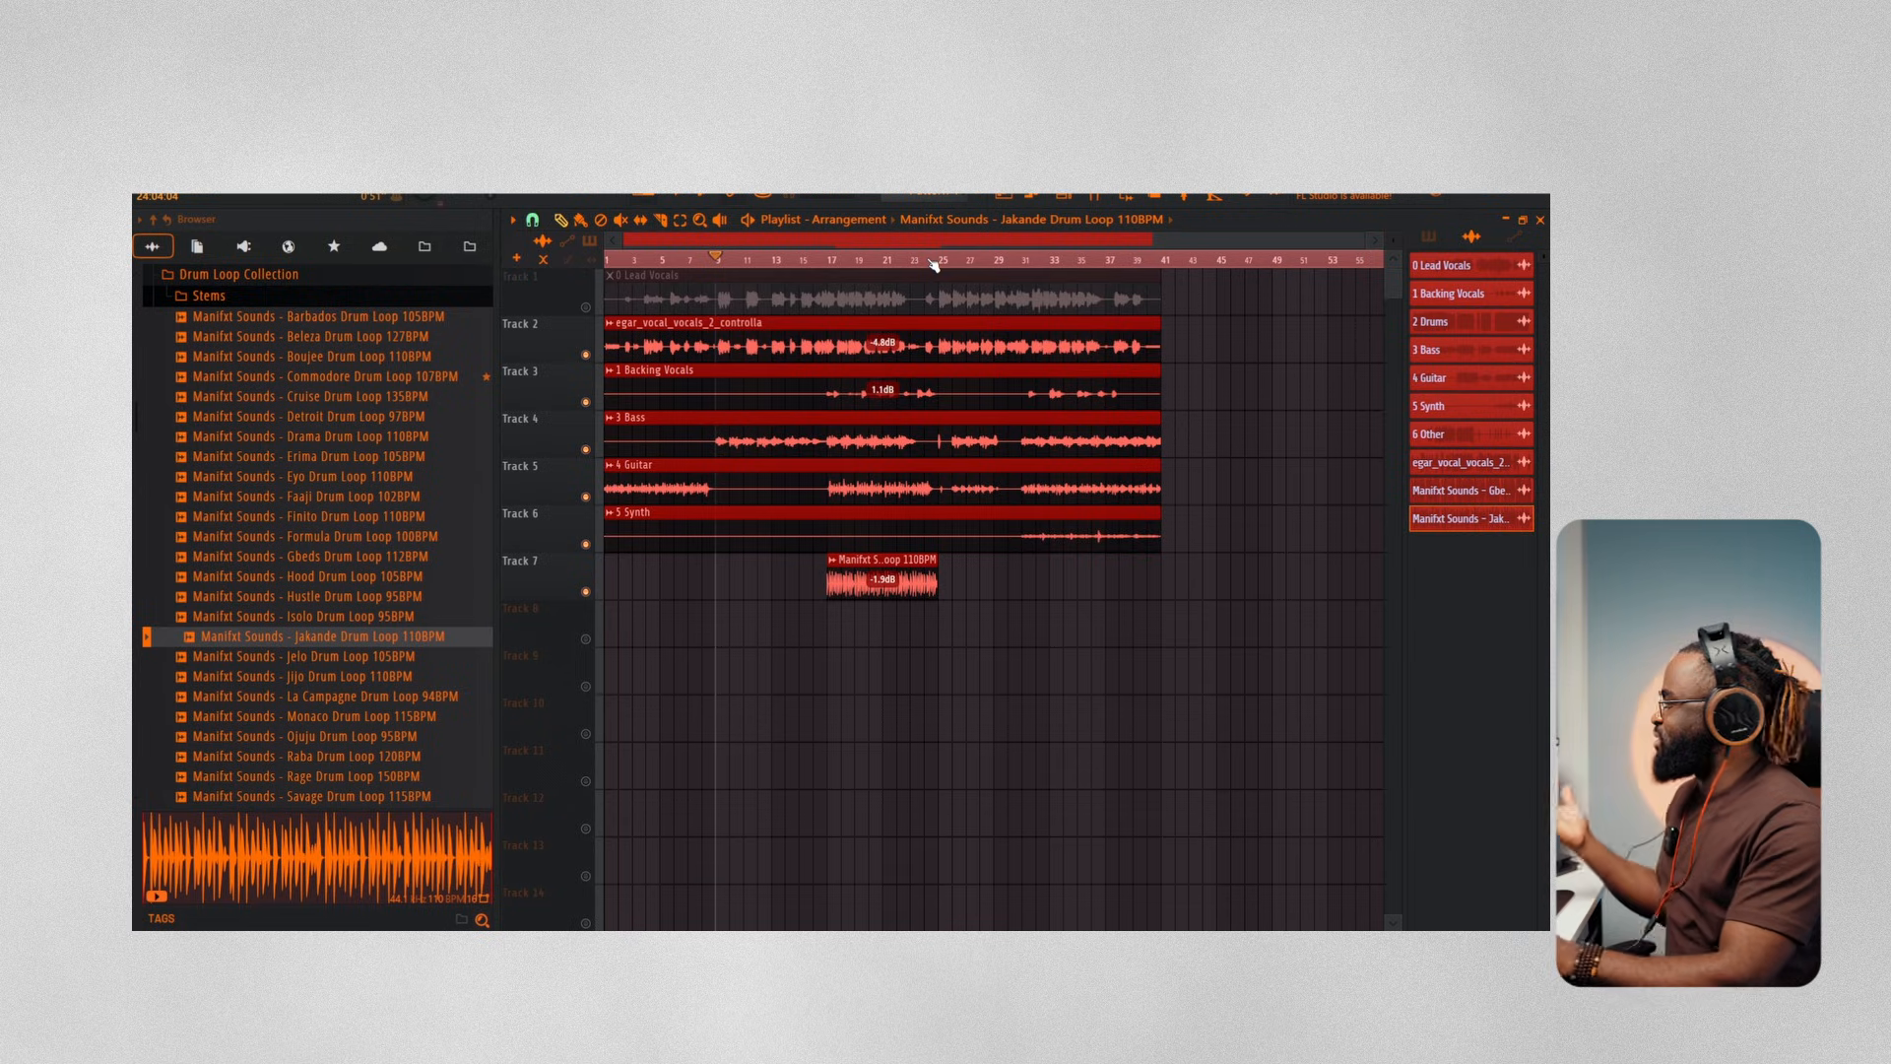
left_click(833, 262)
Solo the Jakande drum loop track and play it from bar 17
scroll(835, 264, "up", 6)
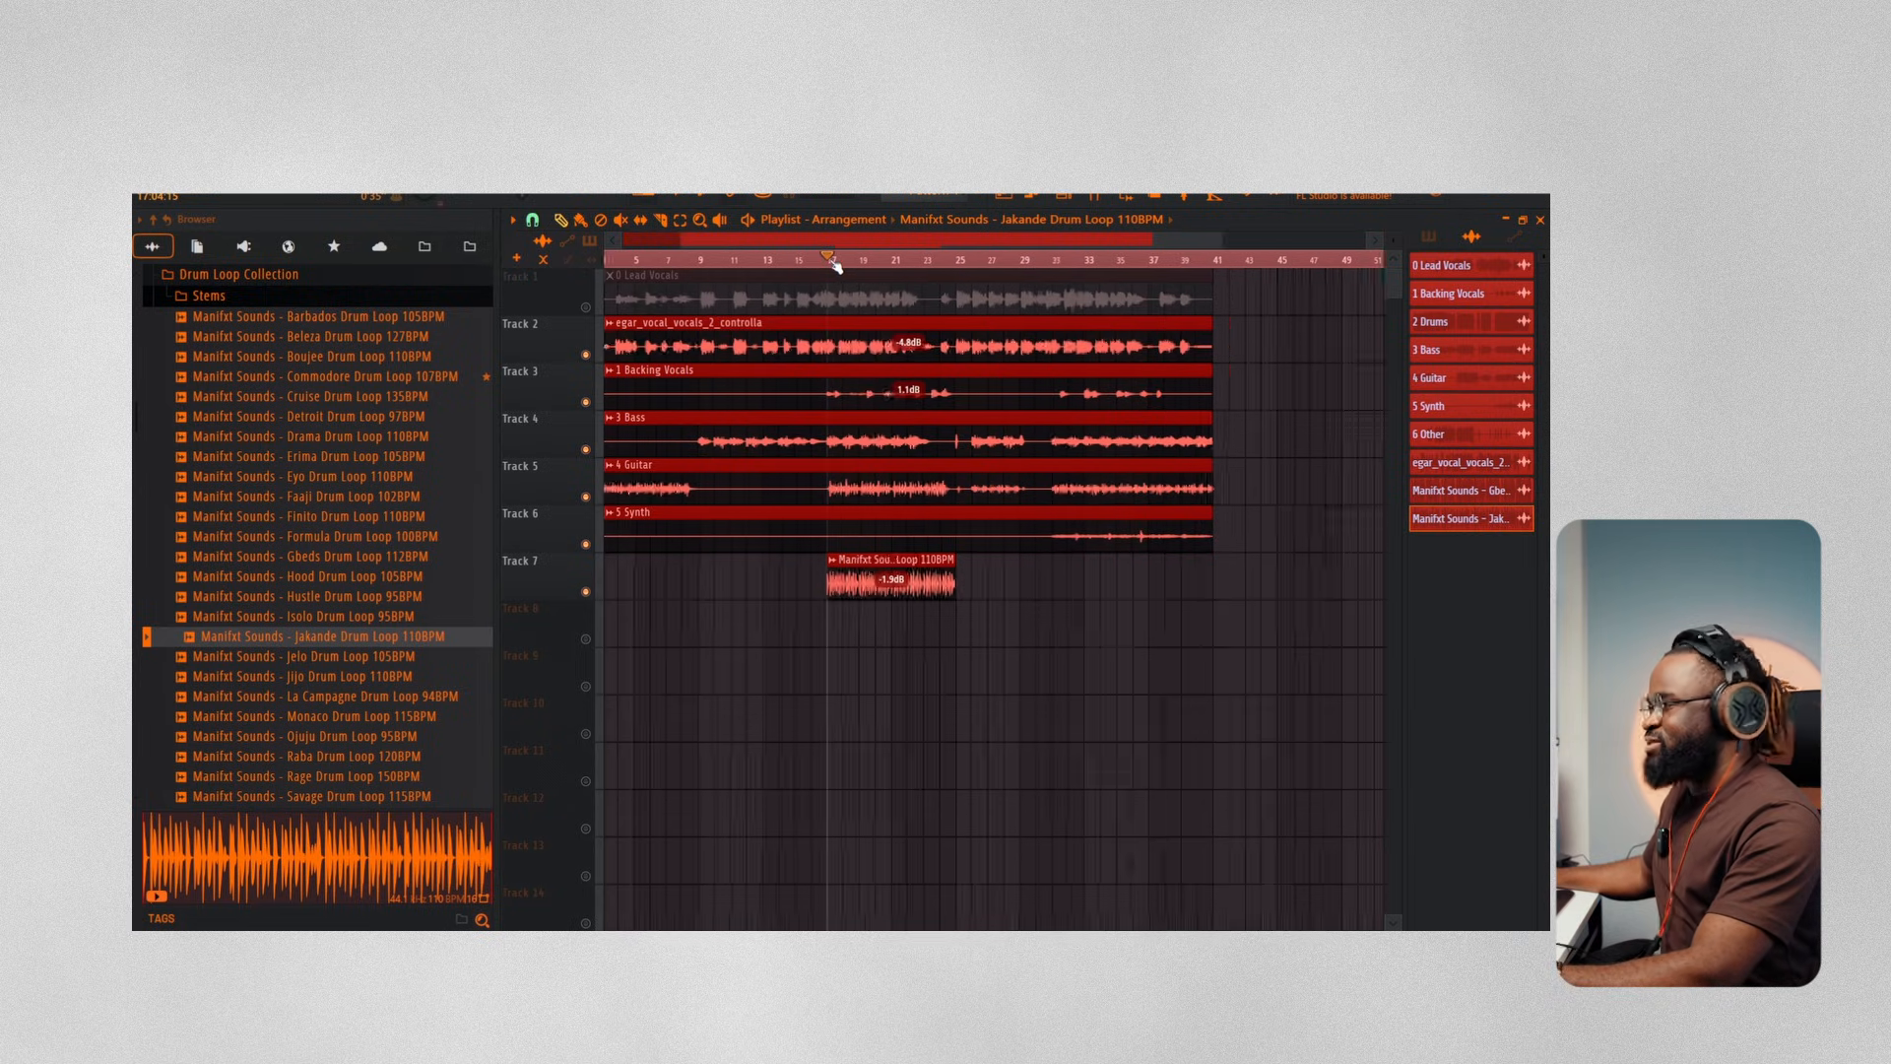
scroll(833, 264, "down", 2)
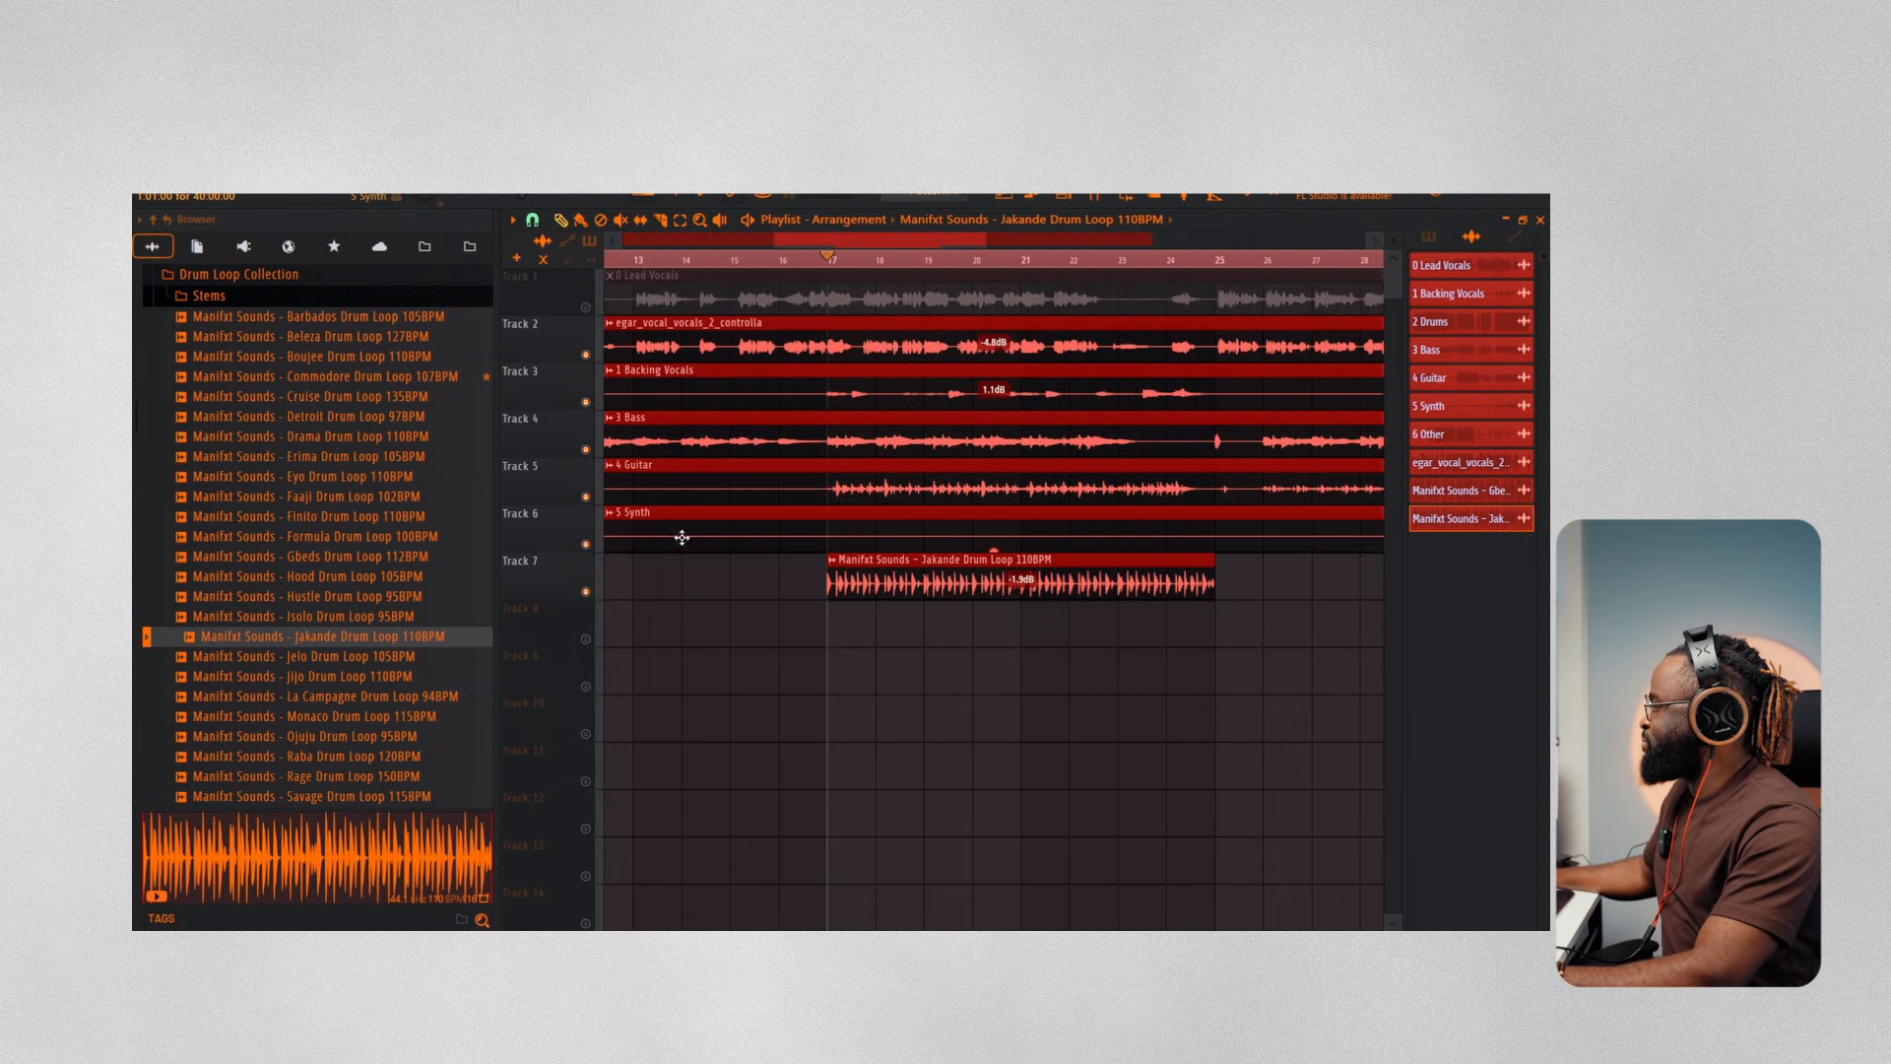
right_click(586, 591)
key("space")
Unmute the Guitar, Bass and Backing Vocals tracks during playback, raising the Guitar clip's gain to 2.6 dB
left_click(586, 497)
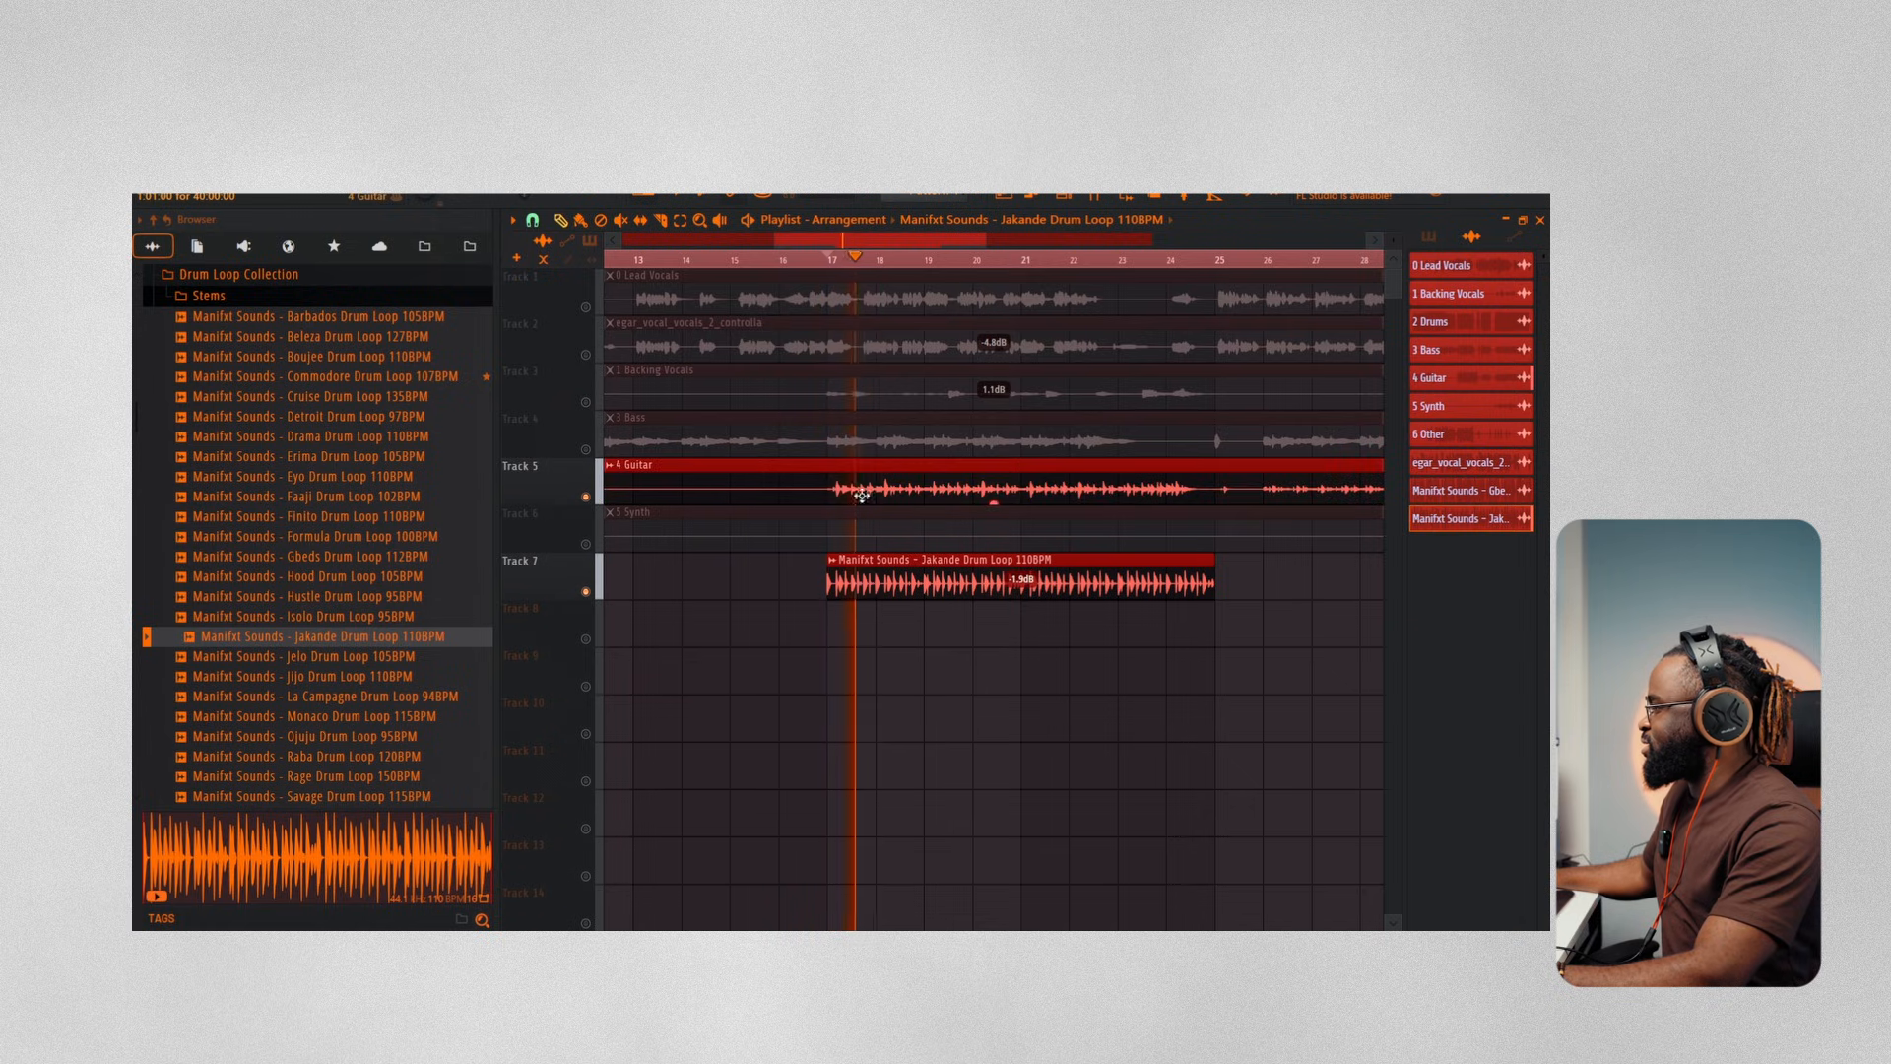
left_click_drag(996, 500, 994, 504)
left_click(586, 449)
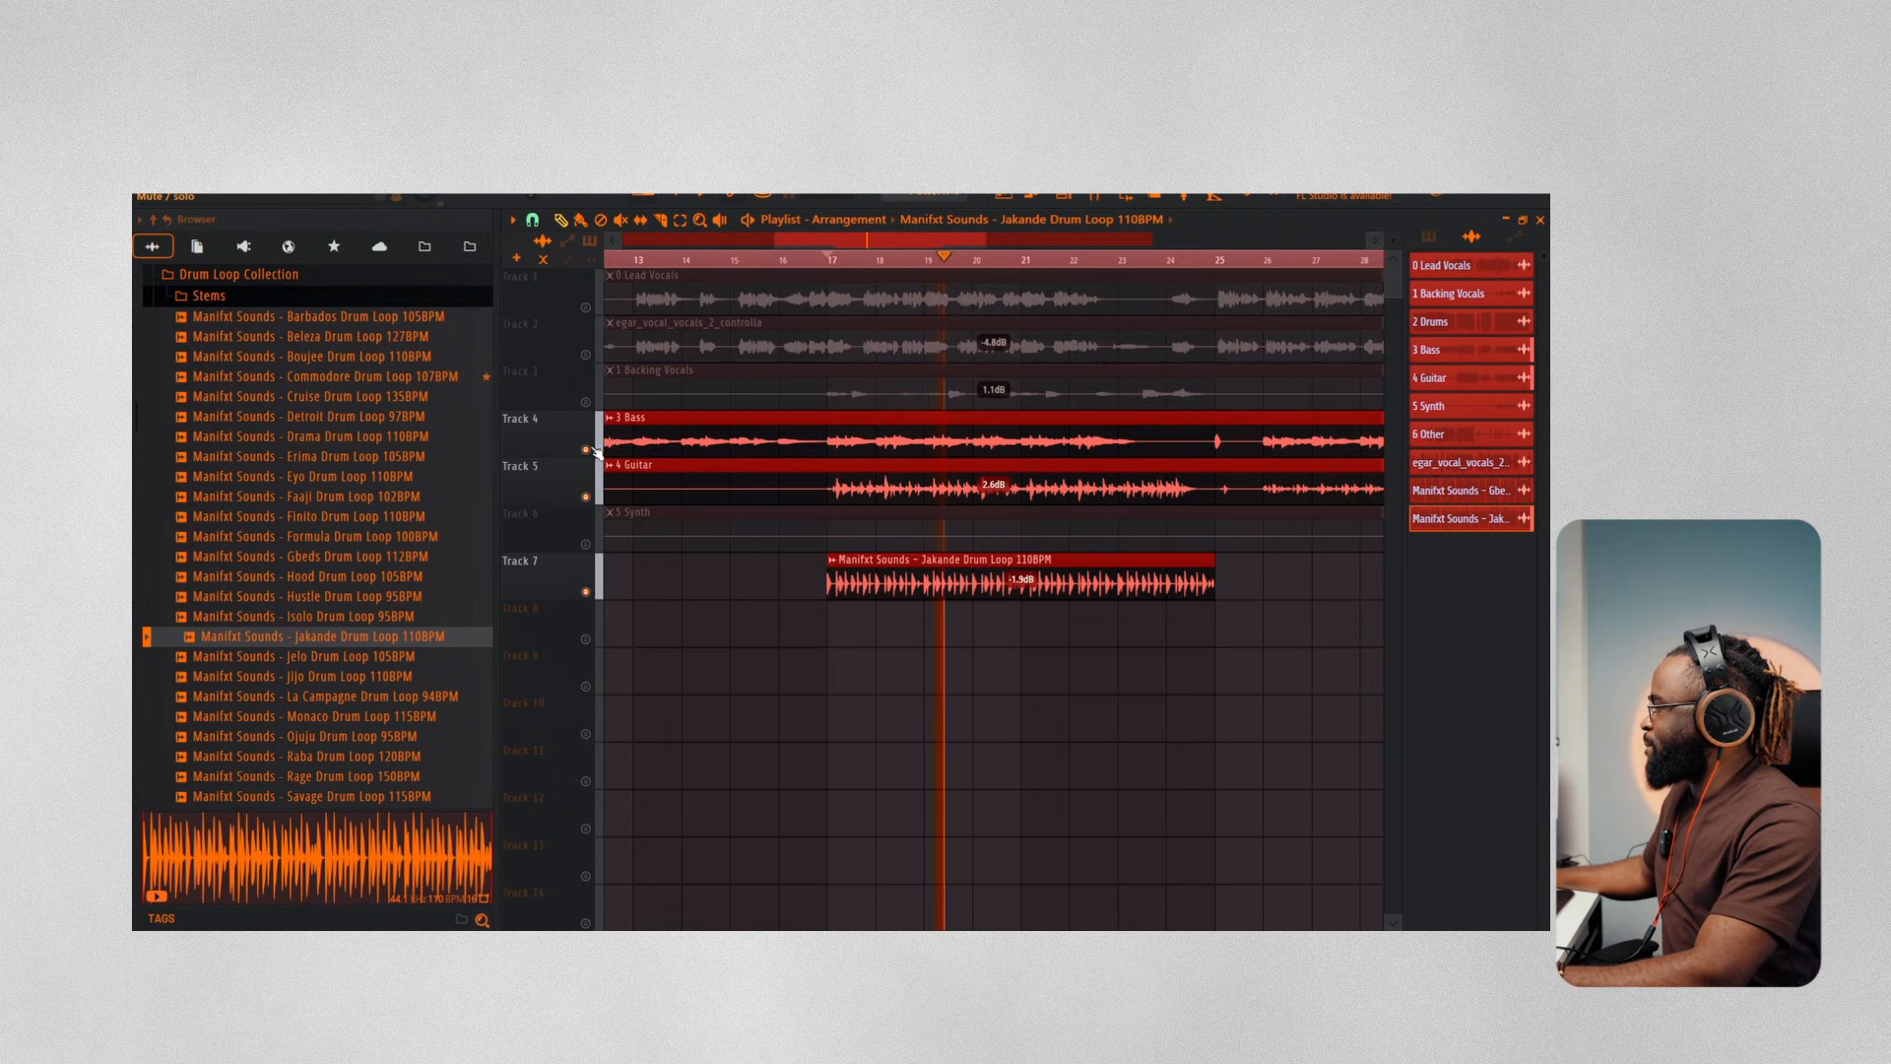
left_click(586, 401)
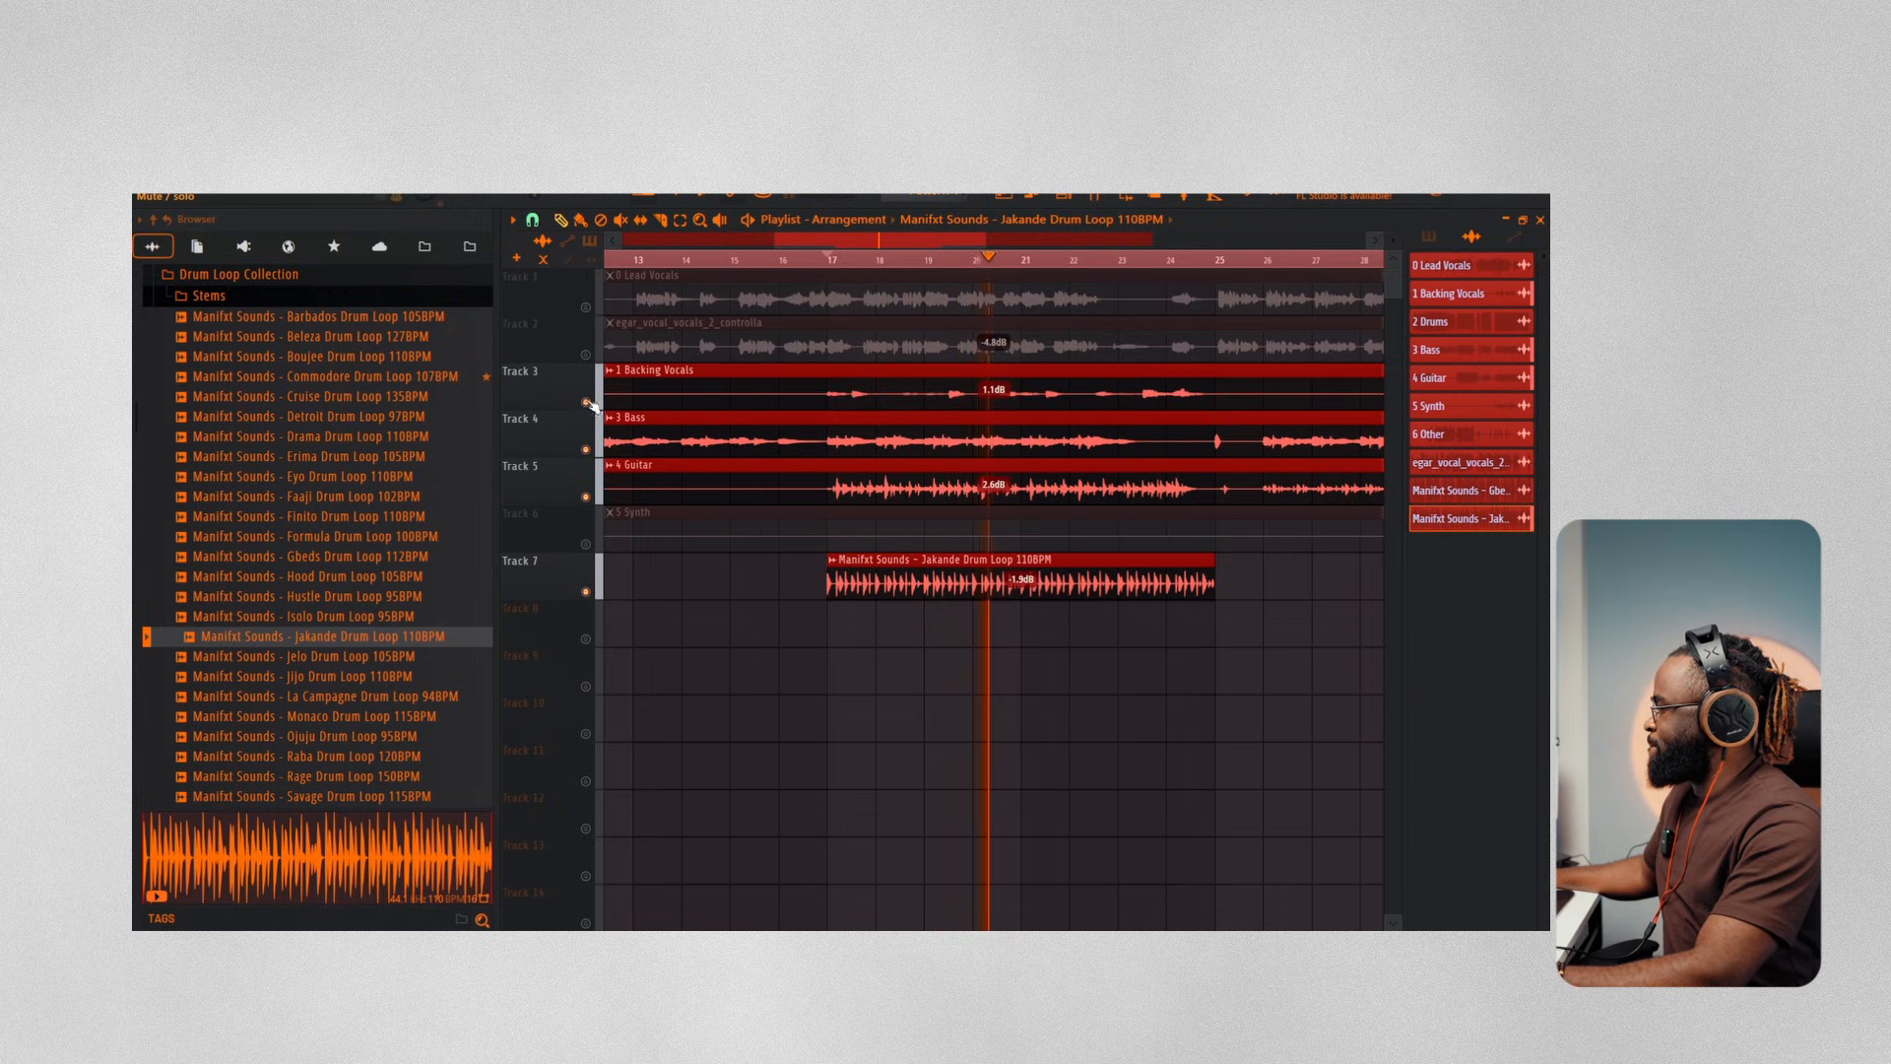
Trim the Synth clip to its late phrase, place it at bars 17 to 25, and unmute it with 3.6 dB gain
scroll(979, 266, "down", 4)
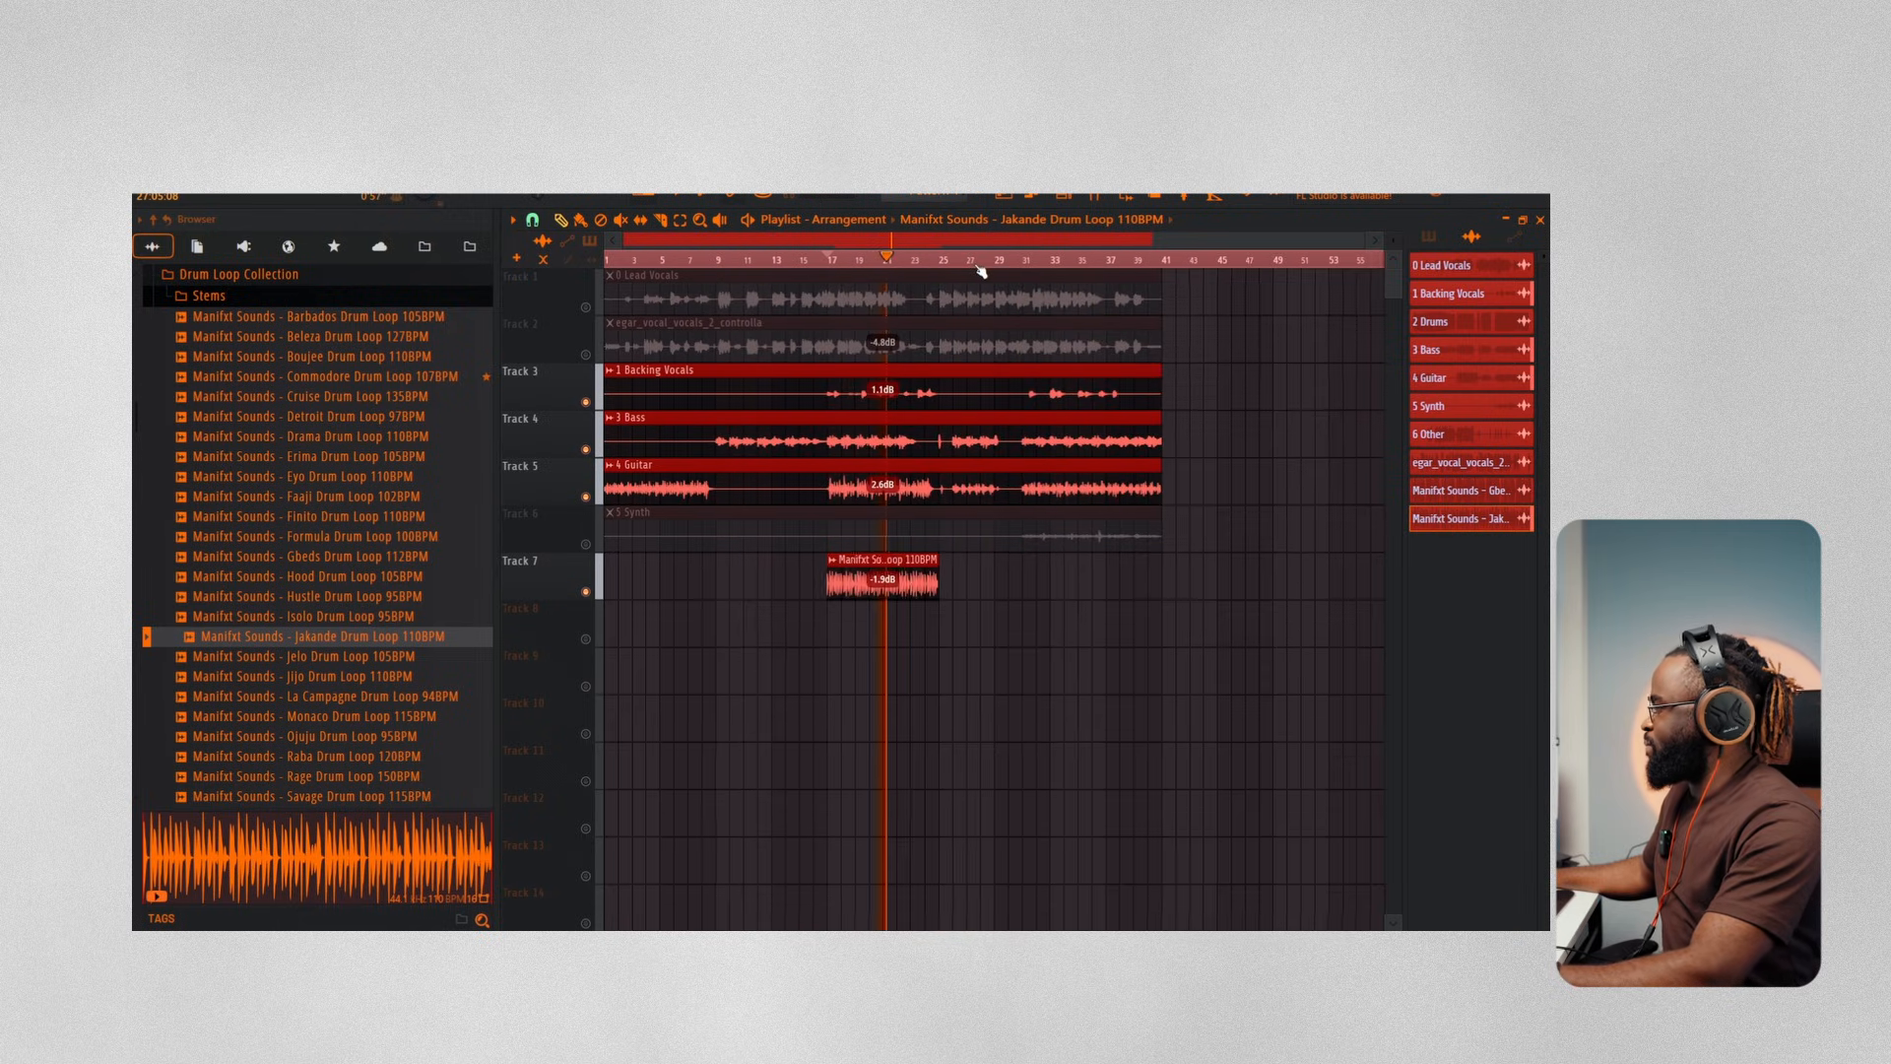
left_click_drag(605, 545, 930, 529)
key("space")
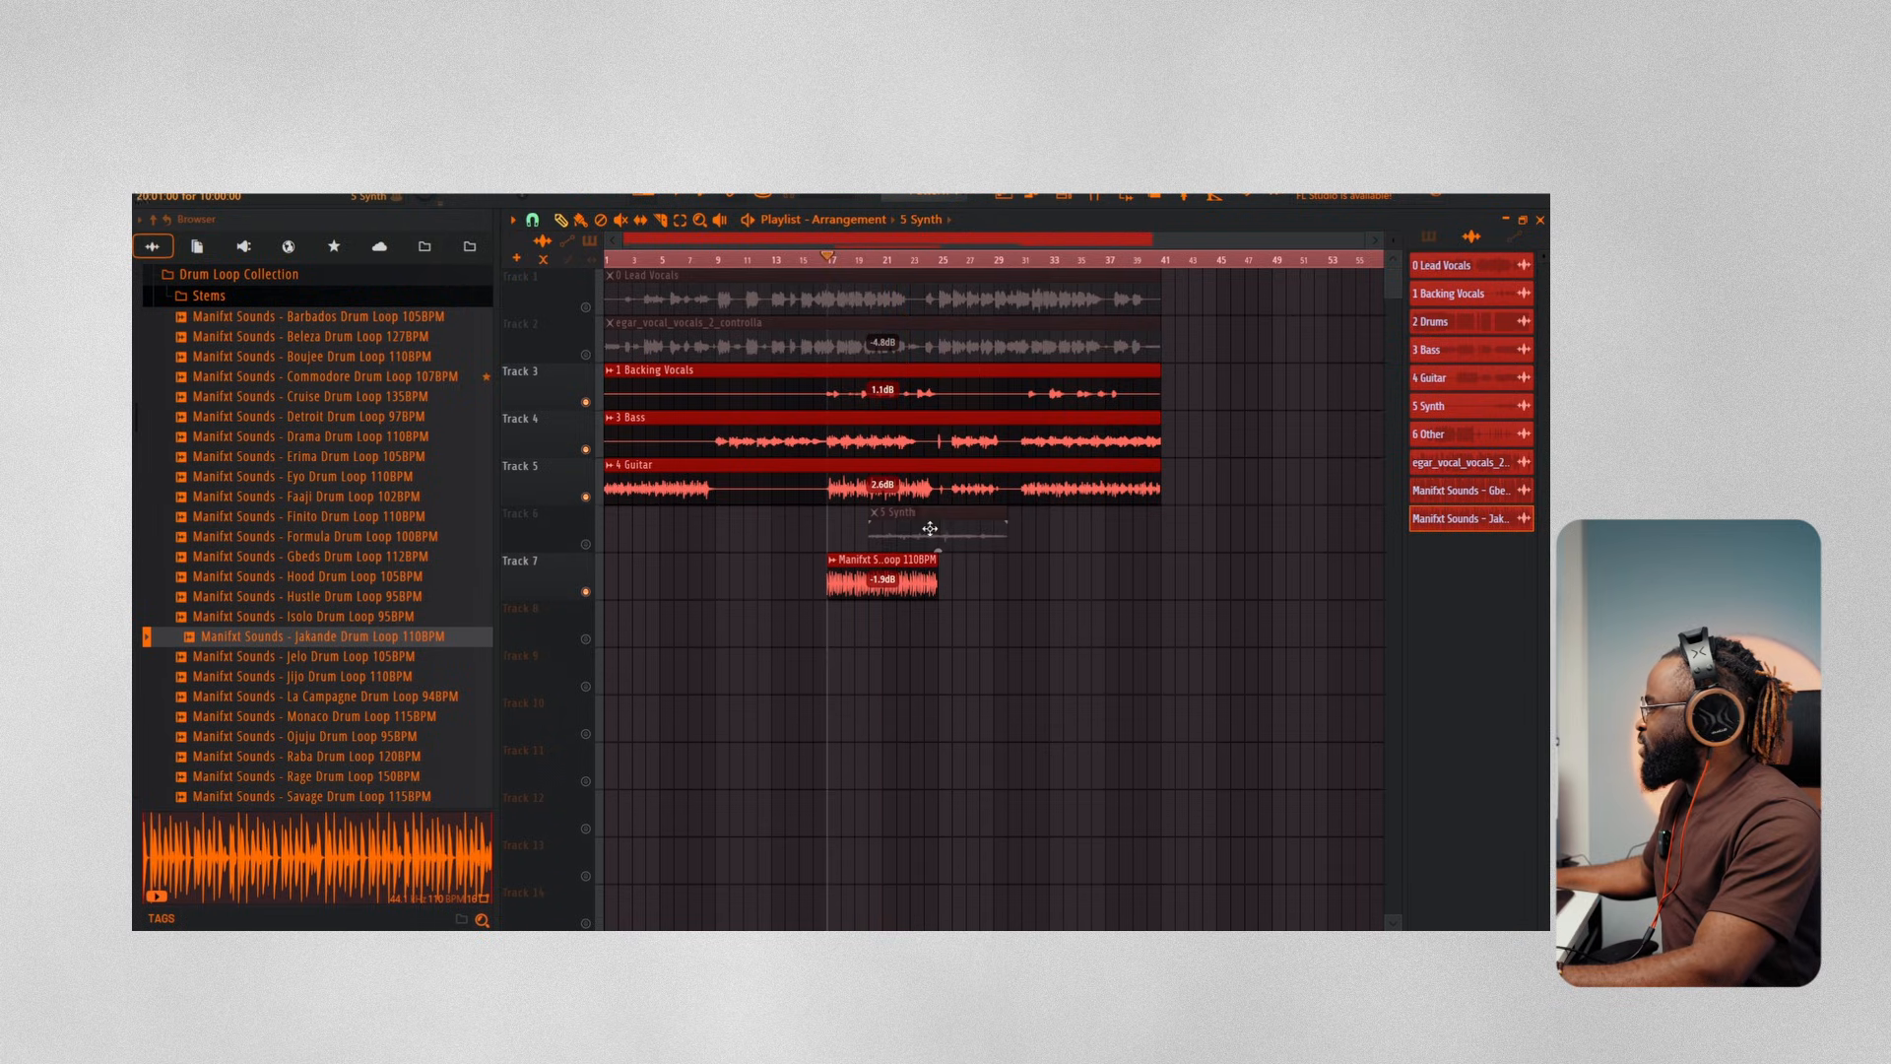
key("space")
left_click(586, 545)
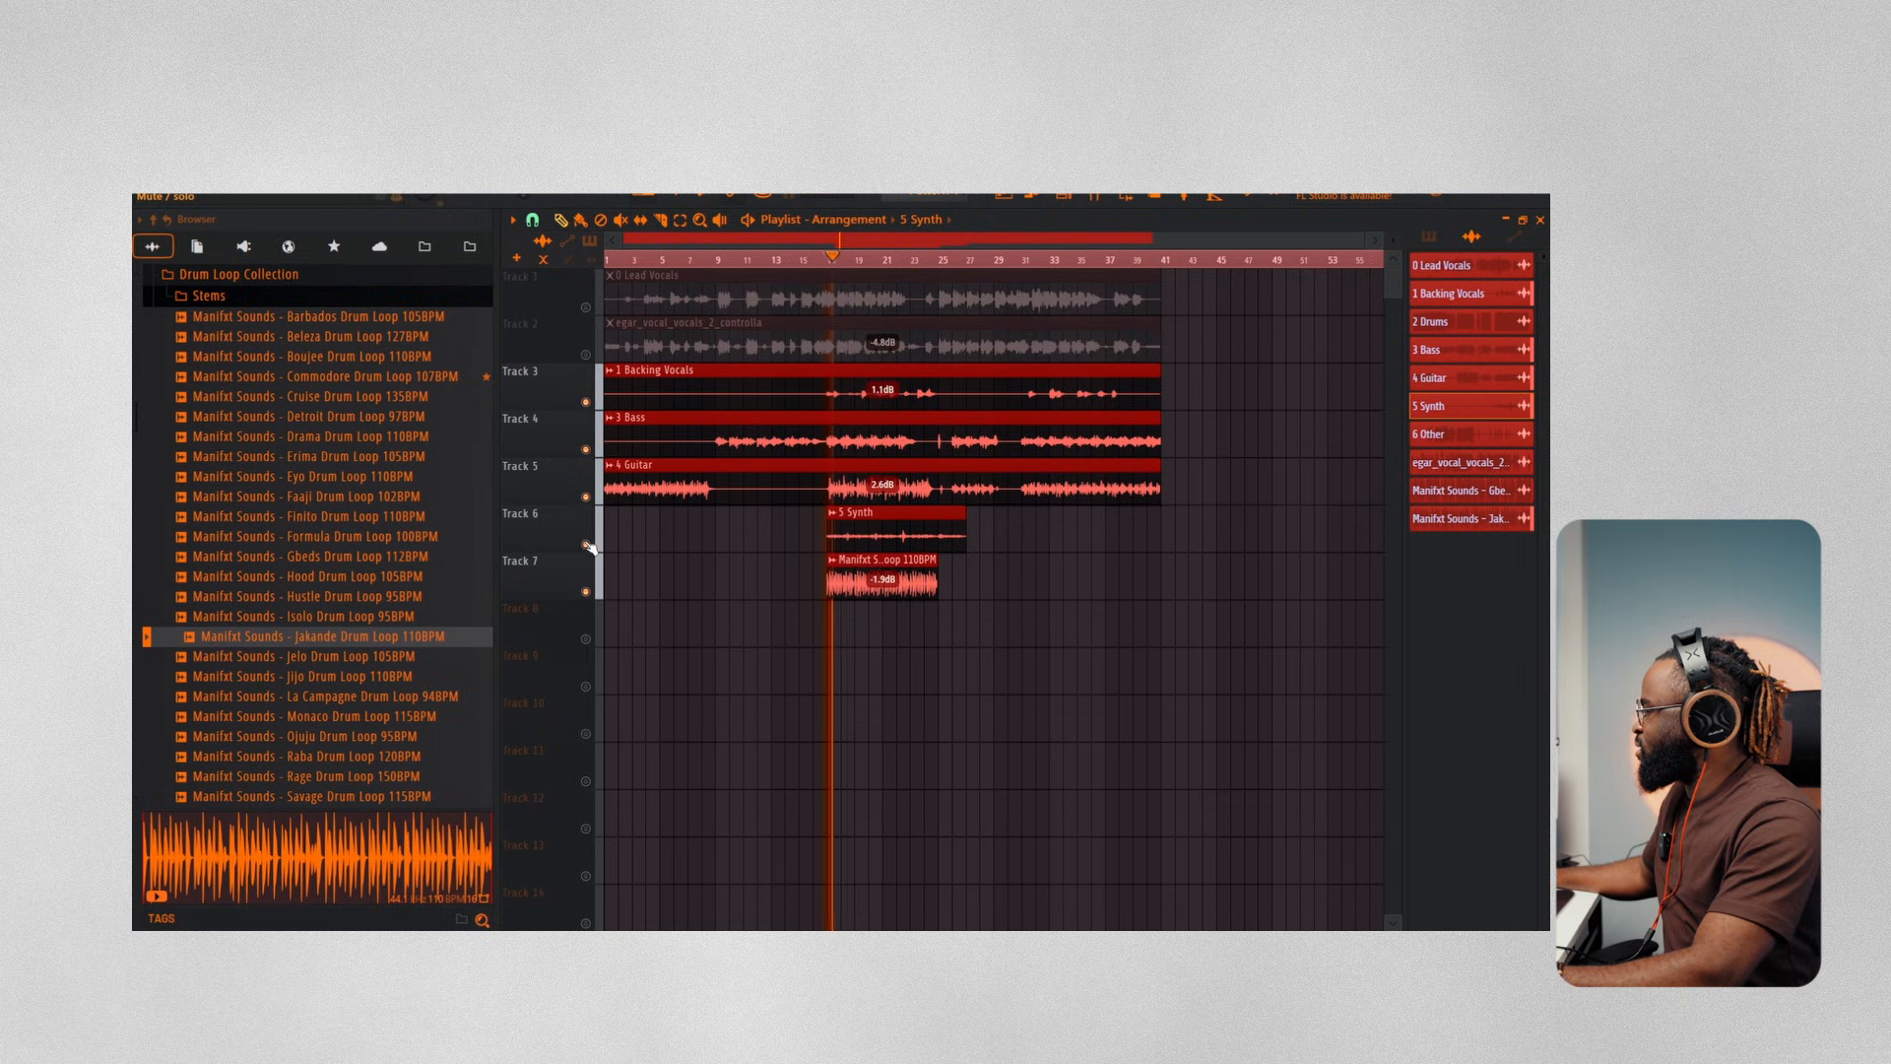
left_click_drag(898, 546, 896, 544)
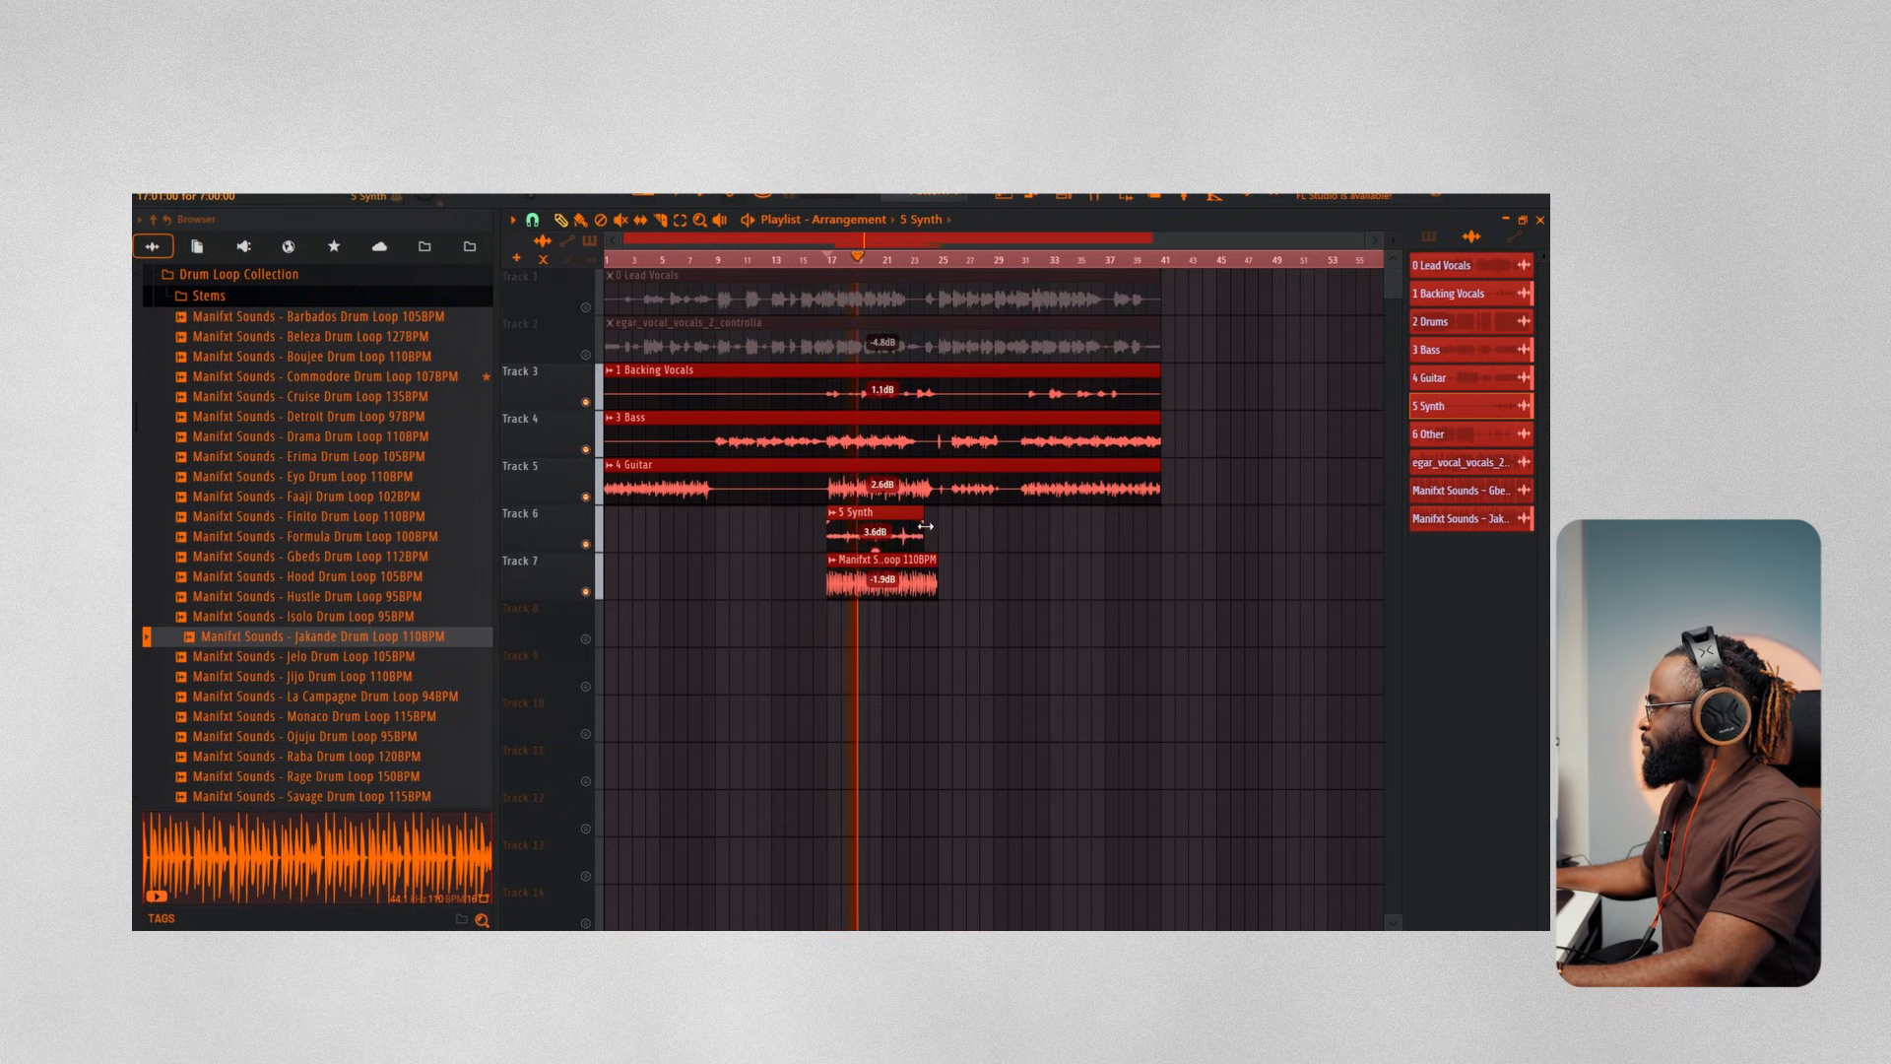
Unmute the converted vocal with its gain lowered to -5.6 dB, and set bars 17 to 23 as the playback loop
left_click(586, 355)
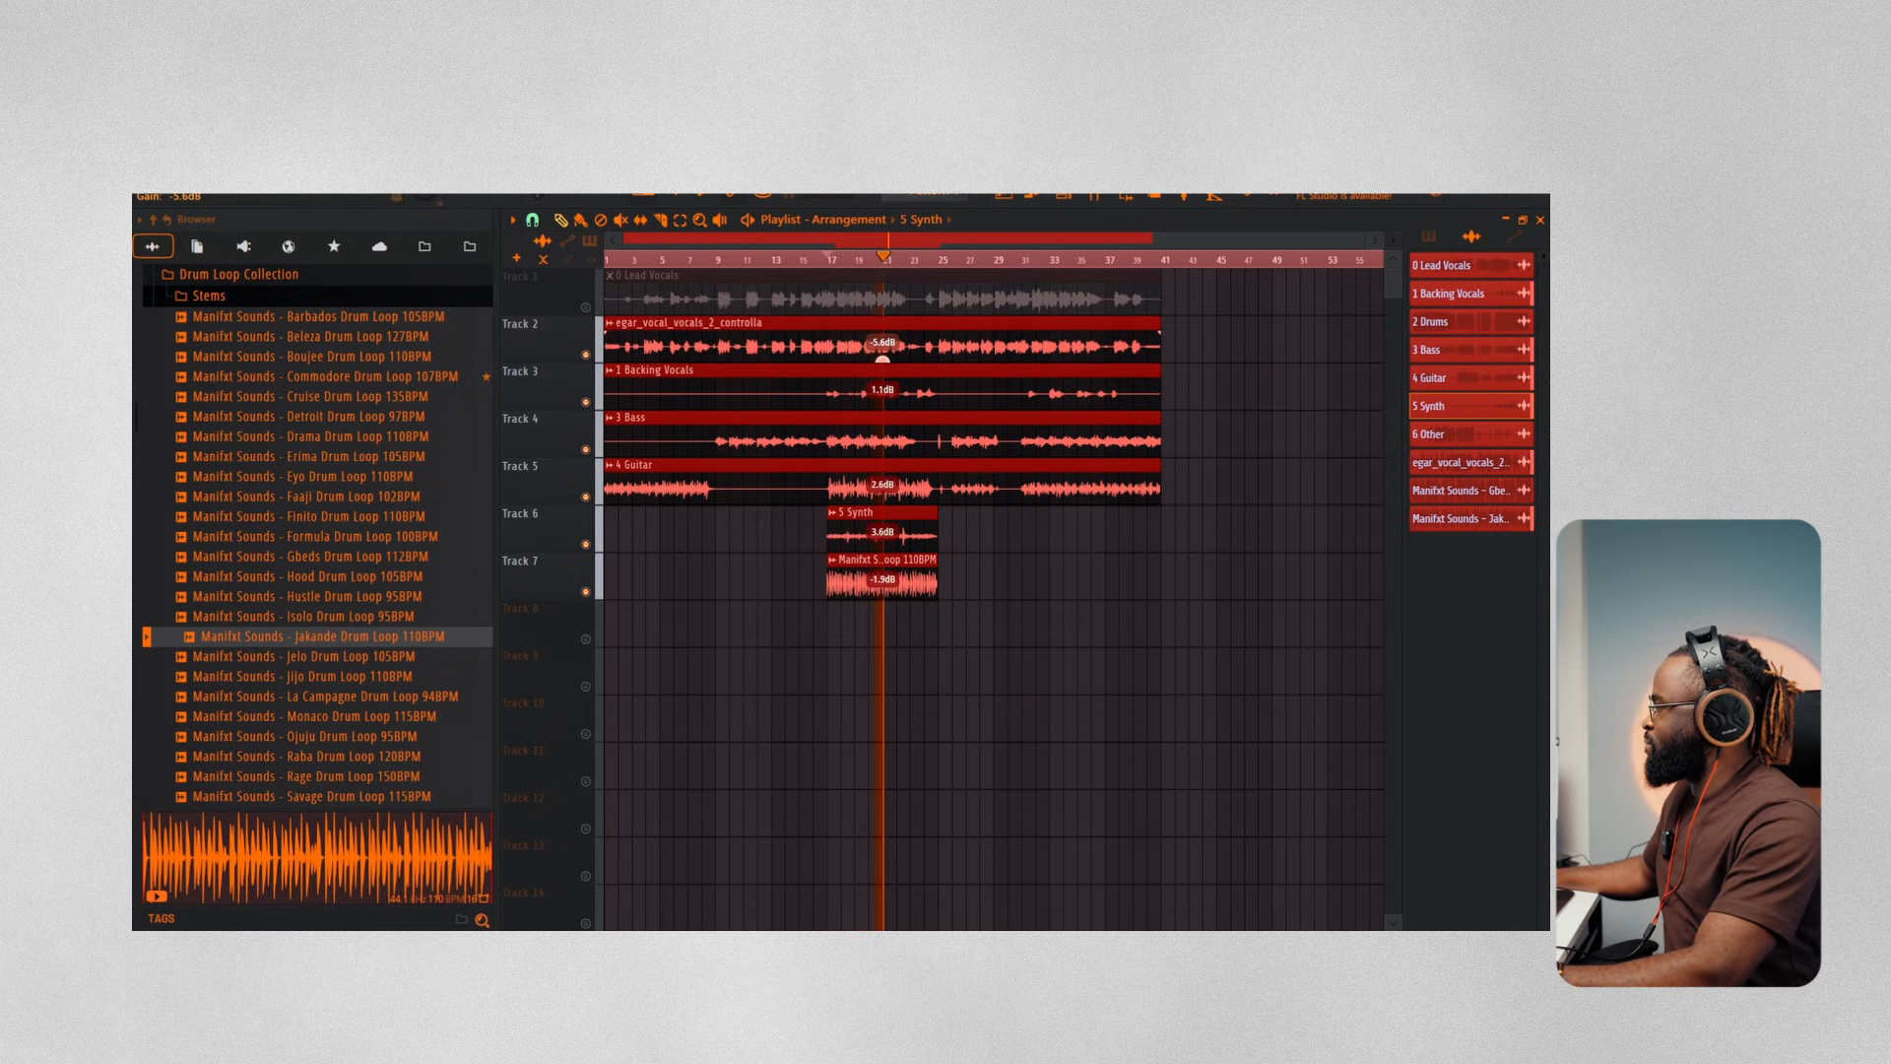
scroll(915, 262, "up", 2)
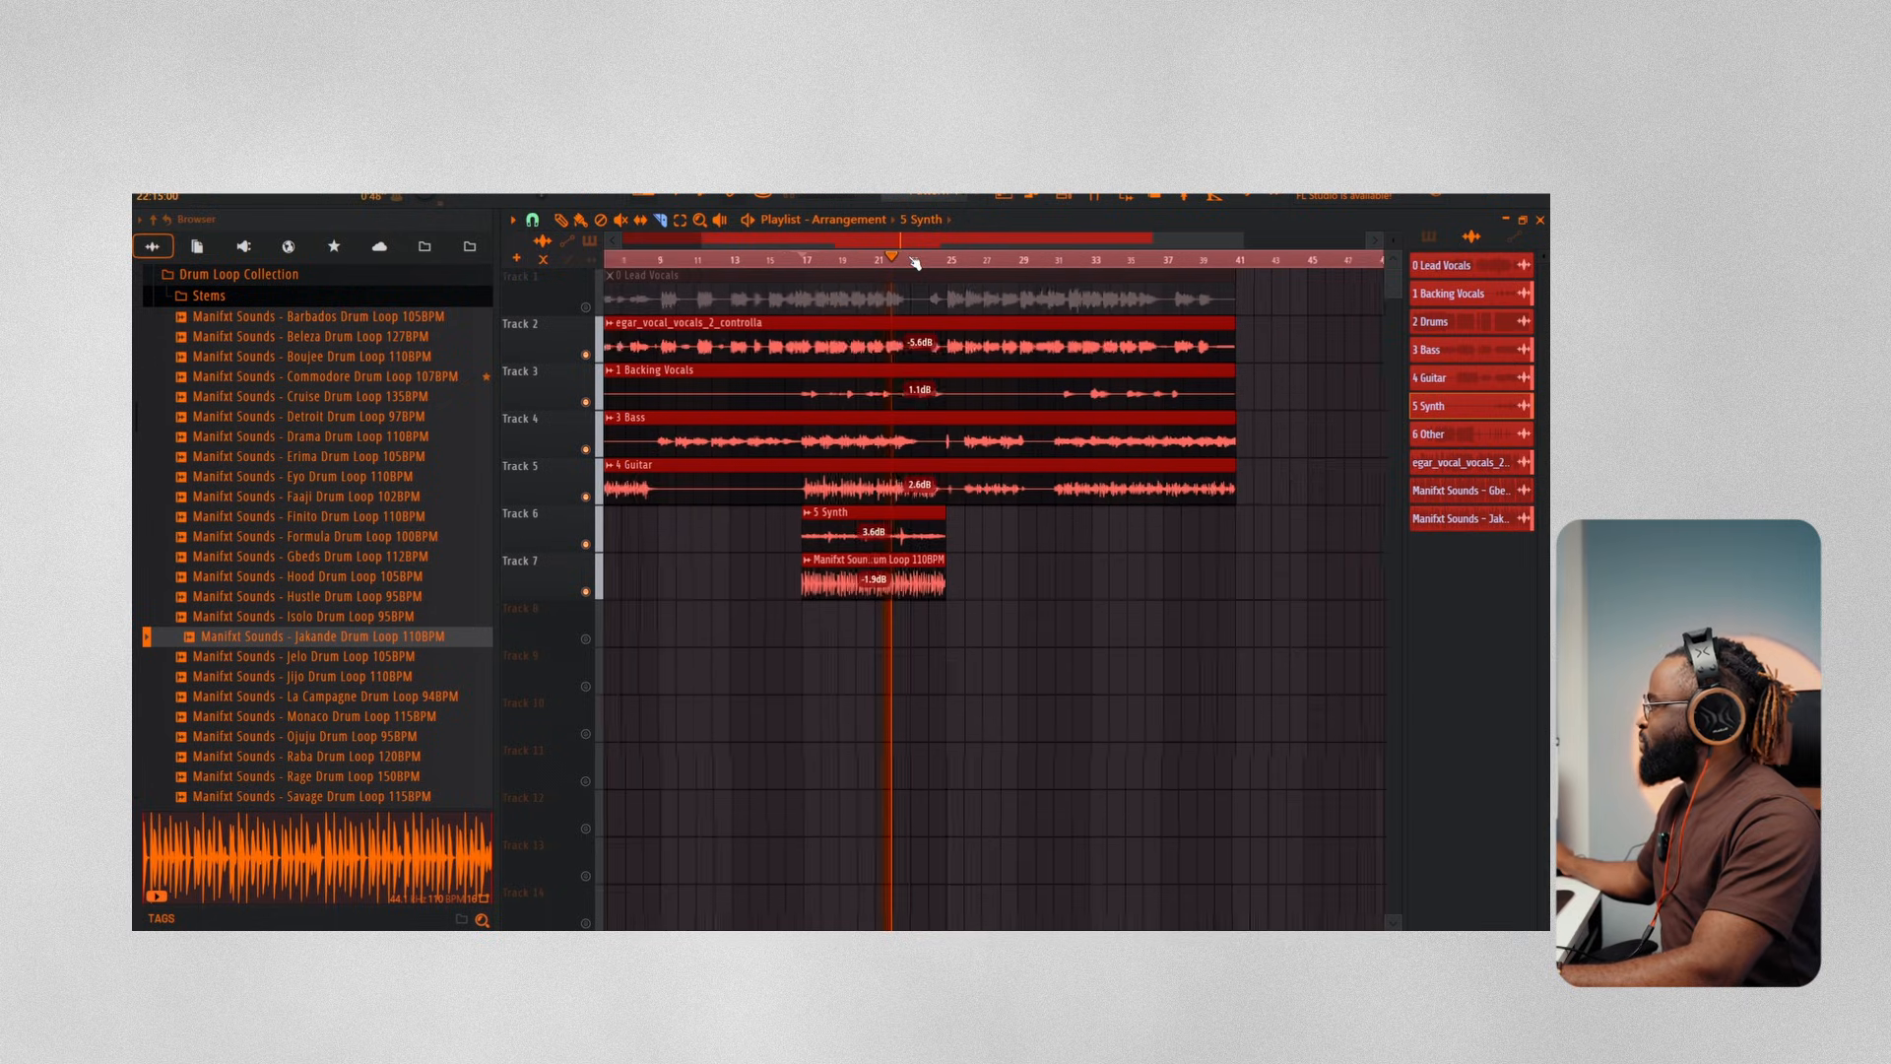
scroll(915, 262, "up", 1)
left_click_drag(781, 268, 910, 279)
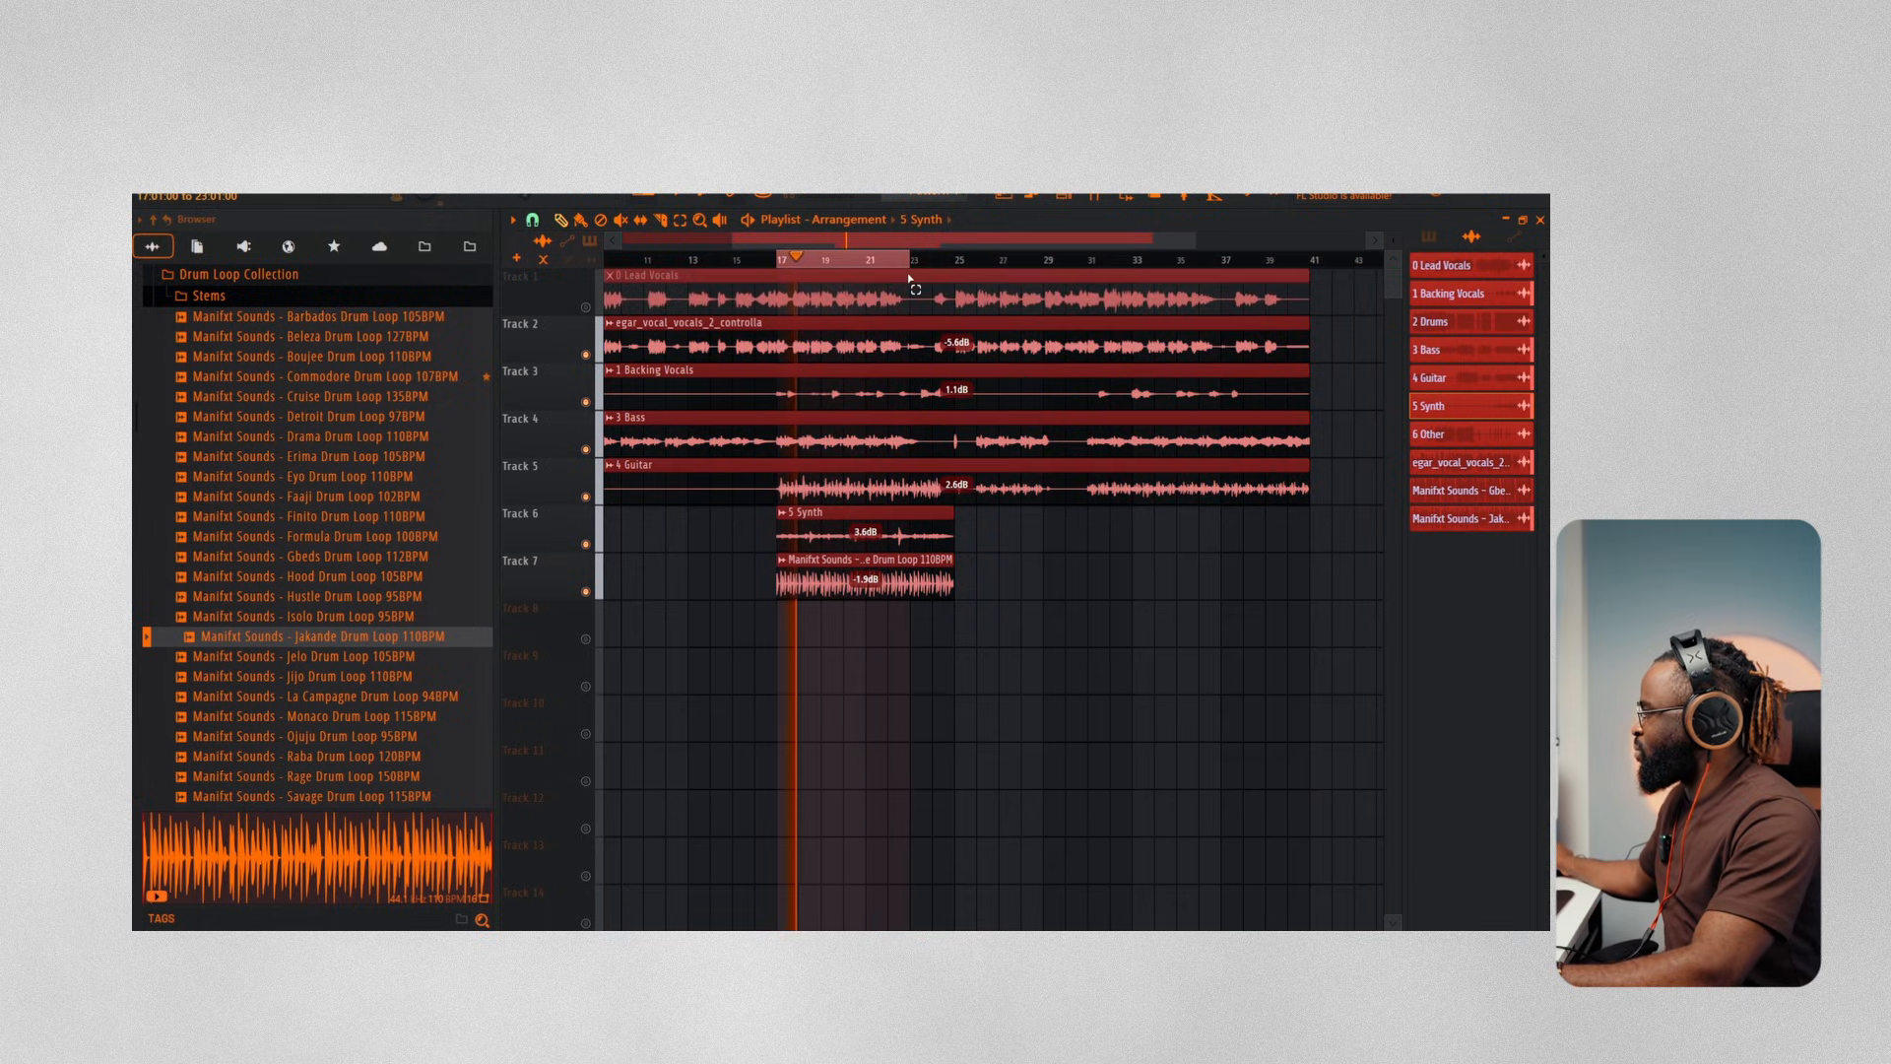
left_click(988, 520, "ctrl")
Play the looped section with the original lead vocal in place of the converted one, and switch back to the converted vocal to compare
key("space")
left_click(585, 354)
left_click(585, 307)
key("space")
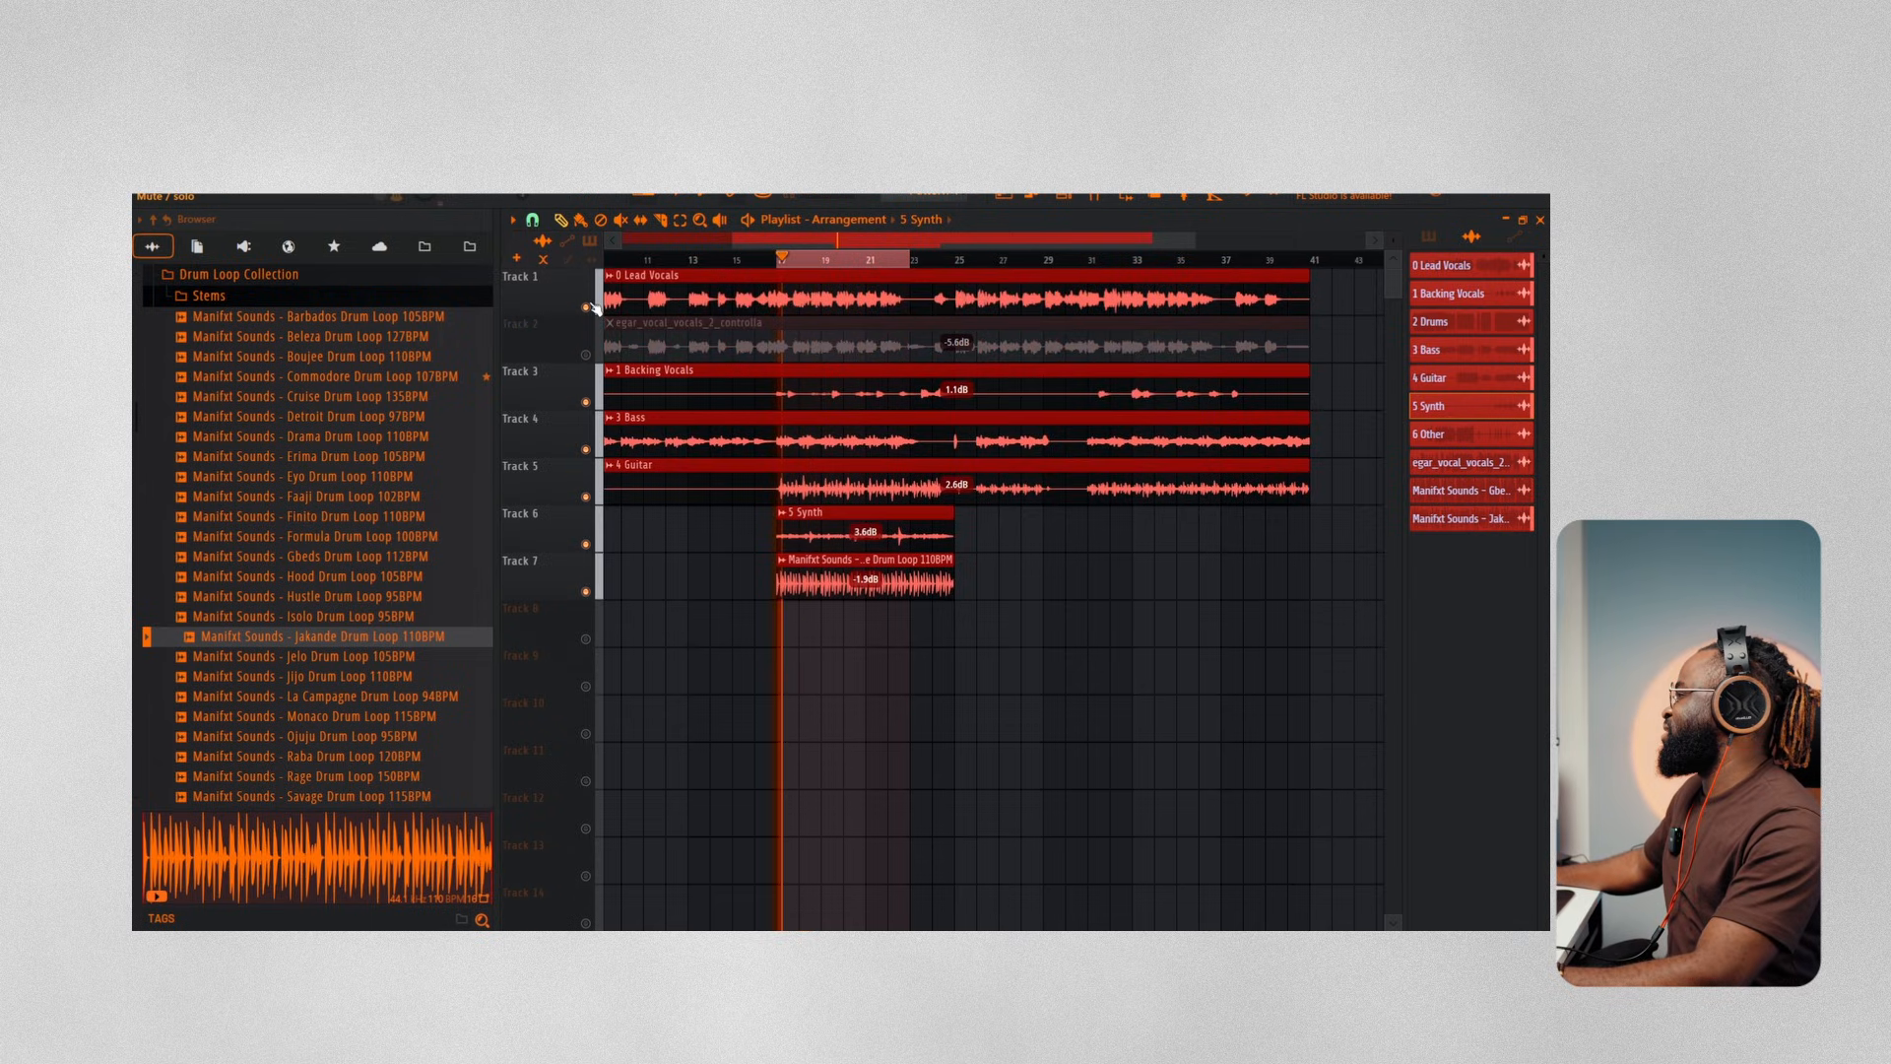
left_click(585, 306)
left_click(585, 353)
key("space")
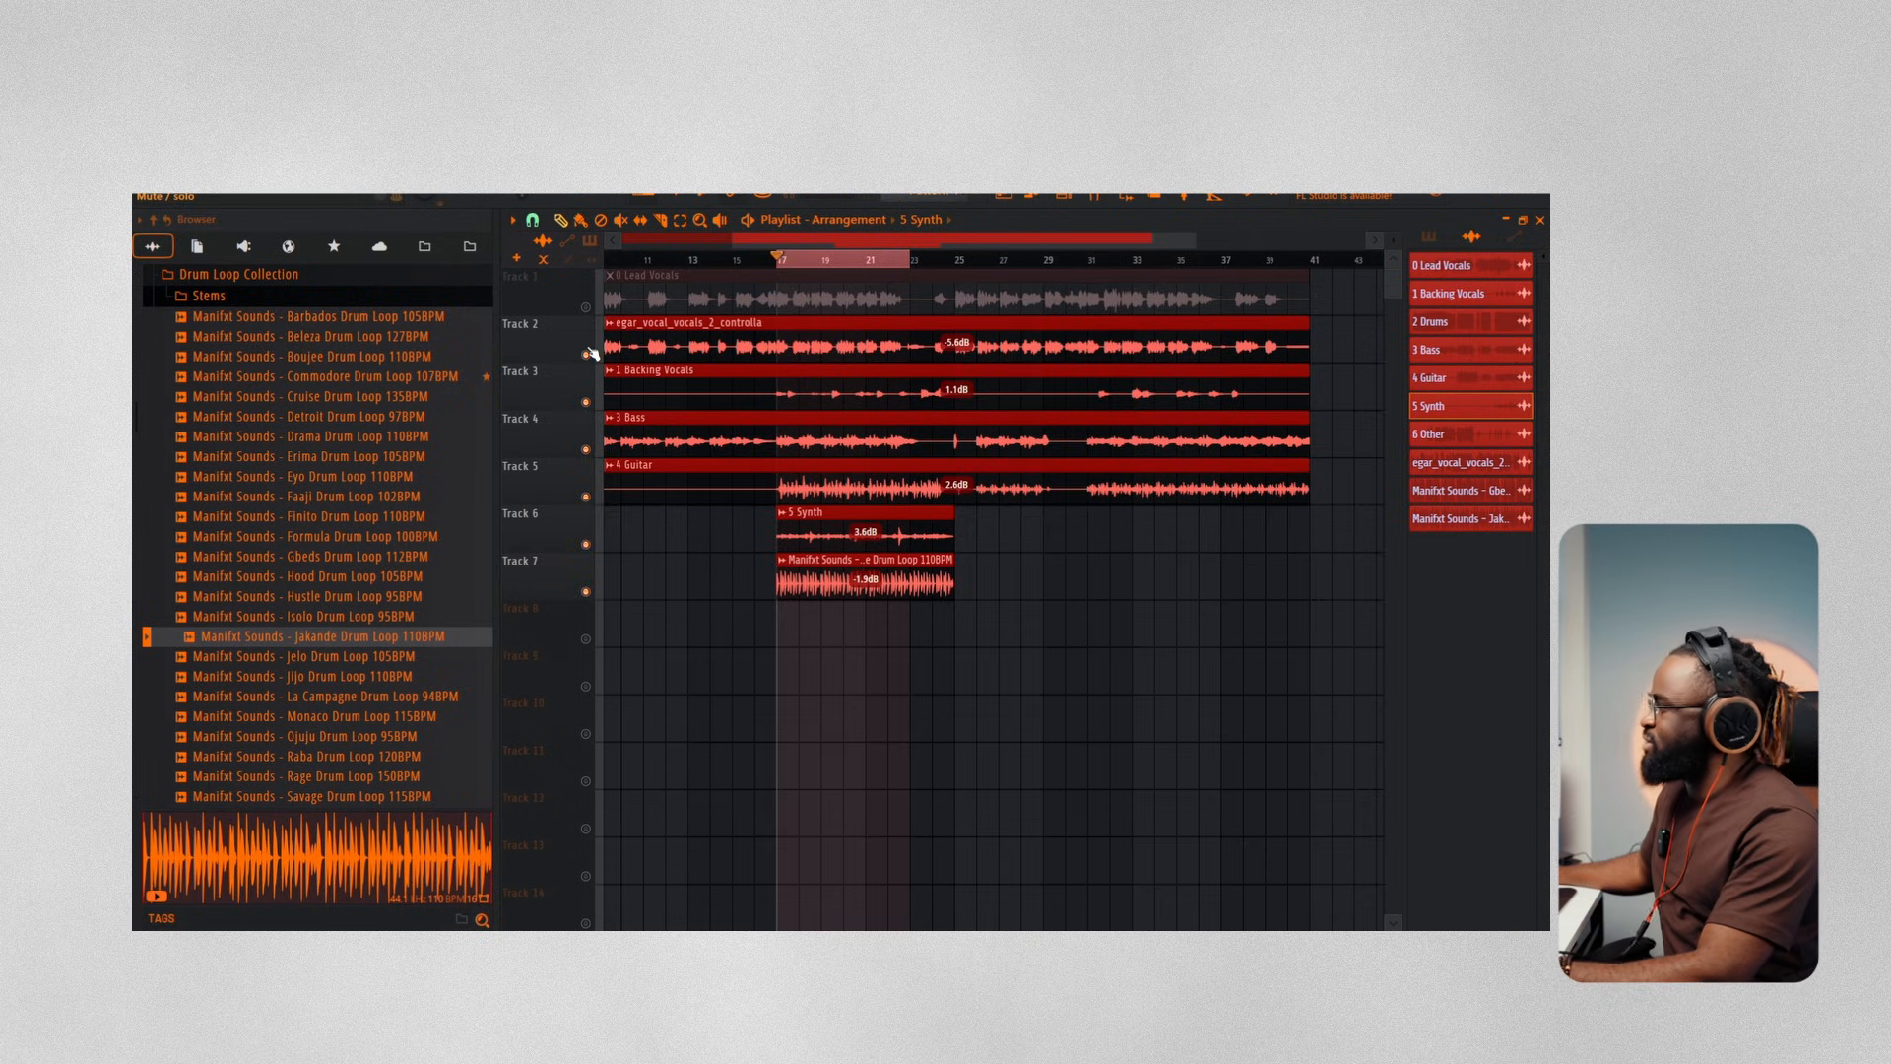
key("space")
scroll(789, 263, "up", 5)
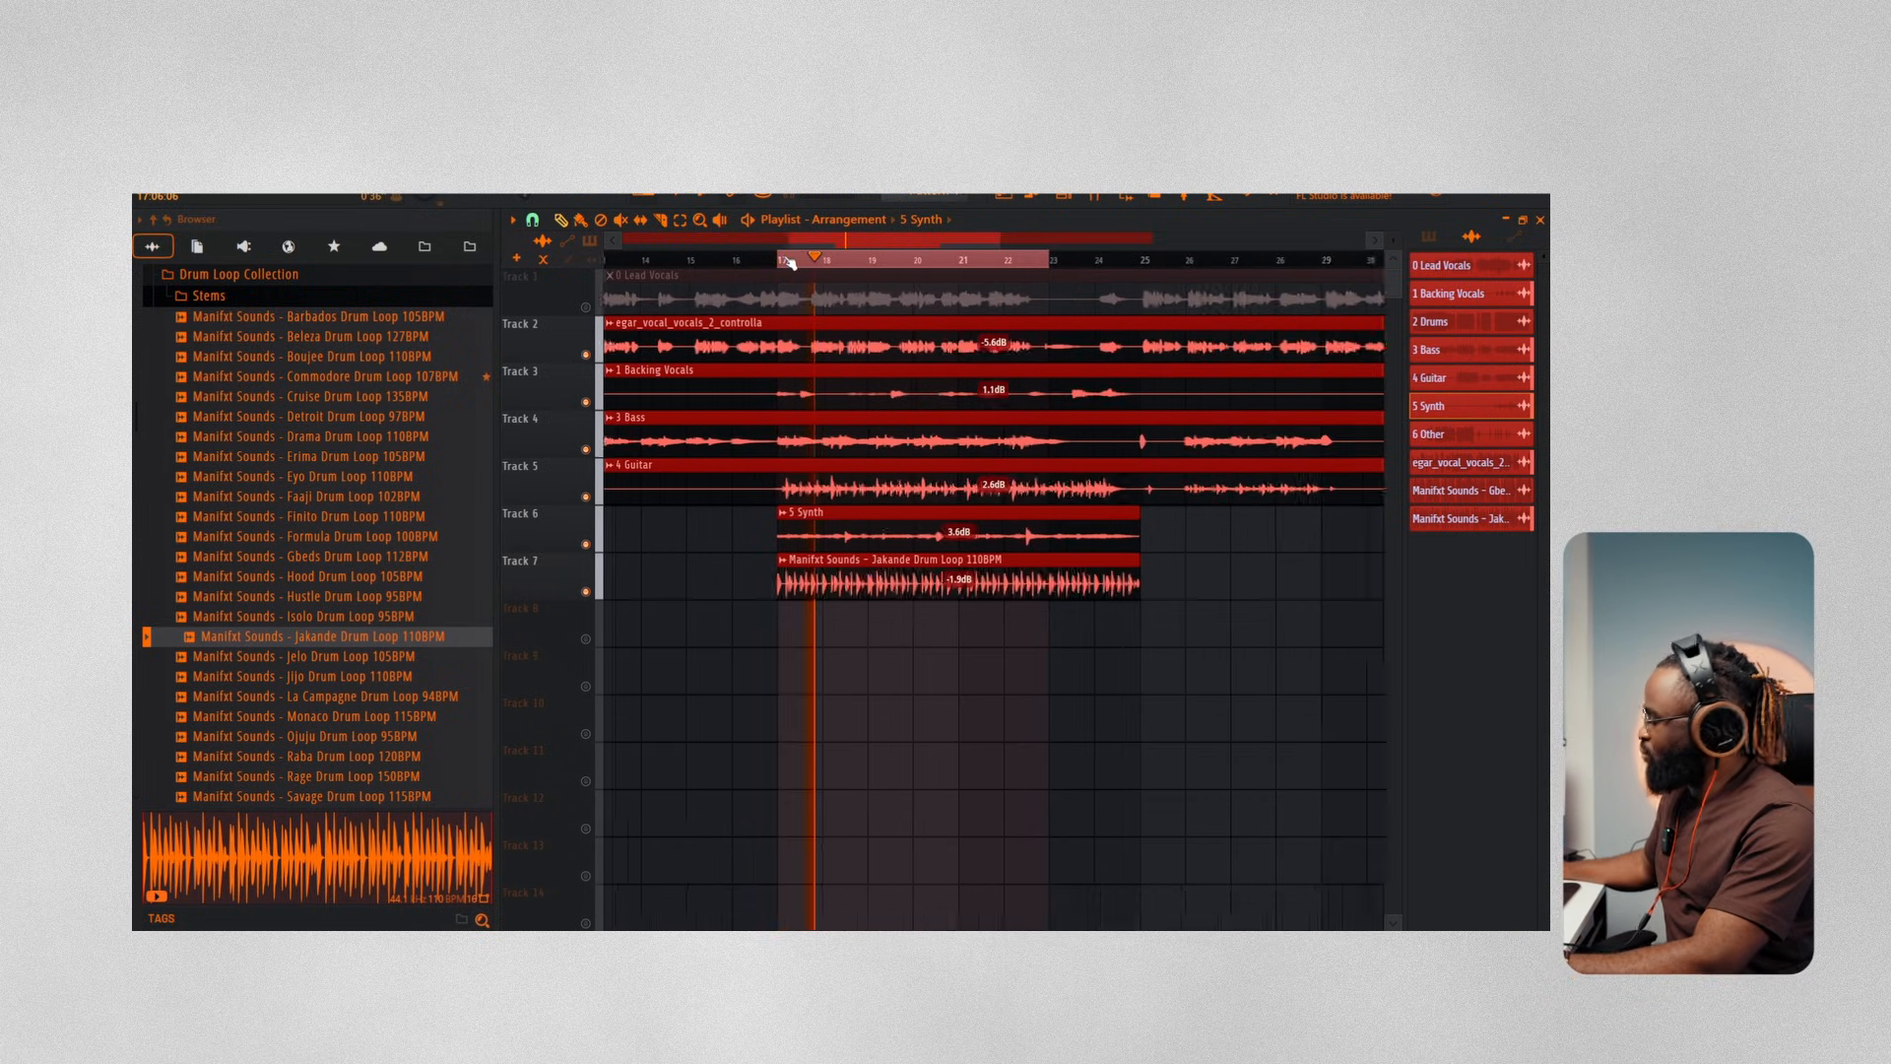
scroll(790, 263, "down", 6)
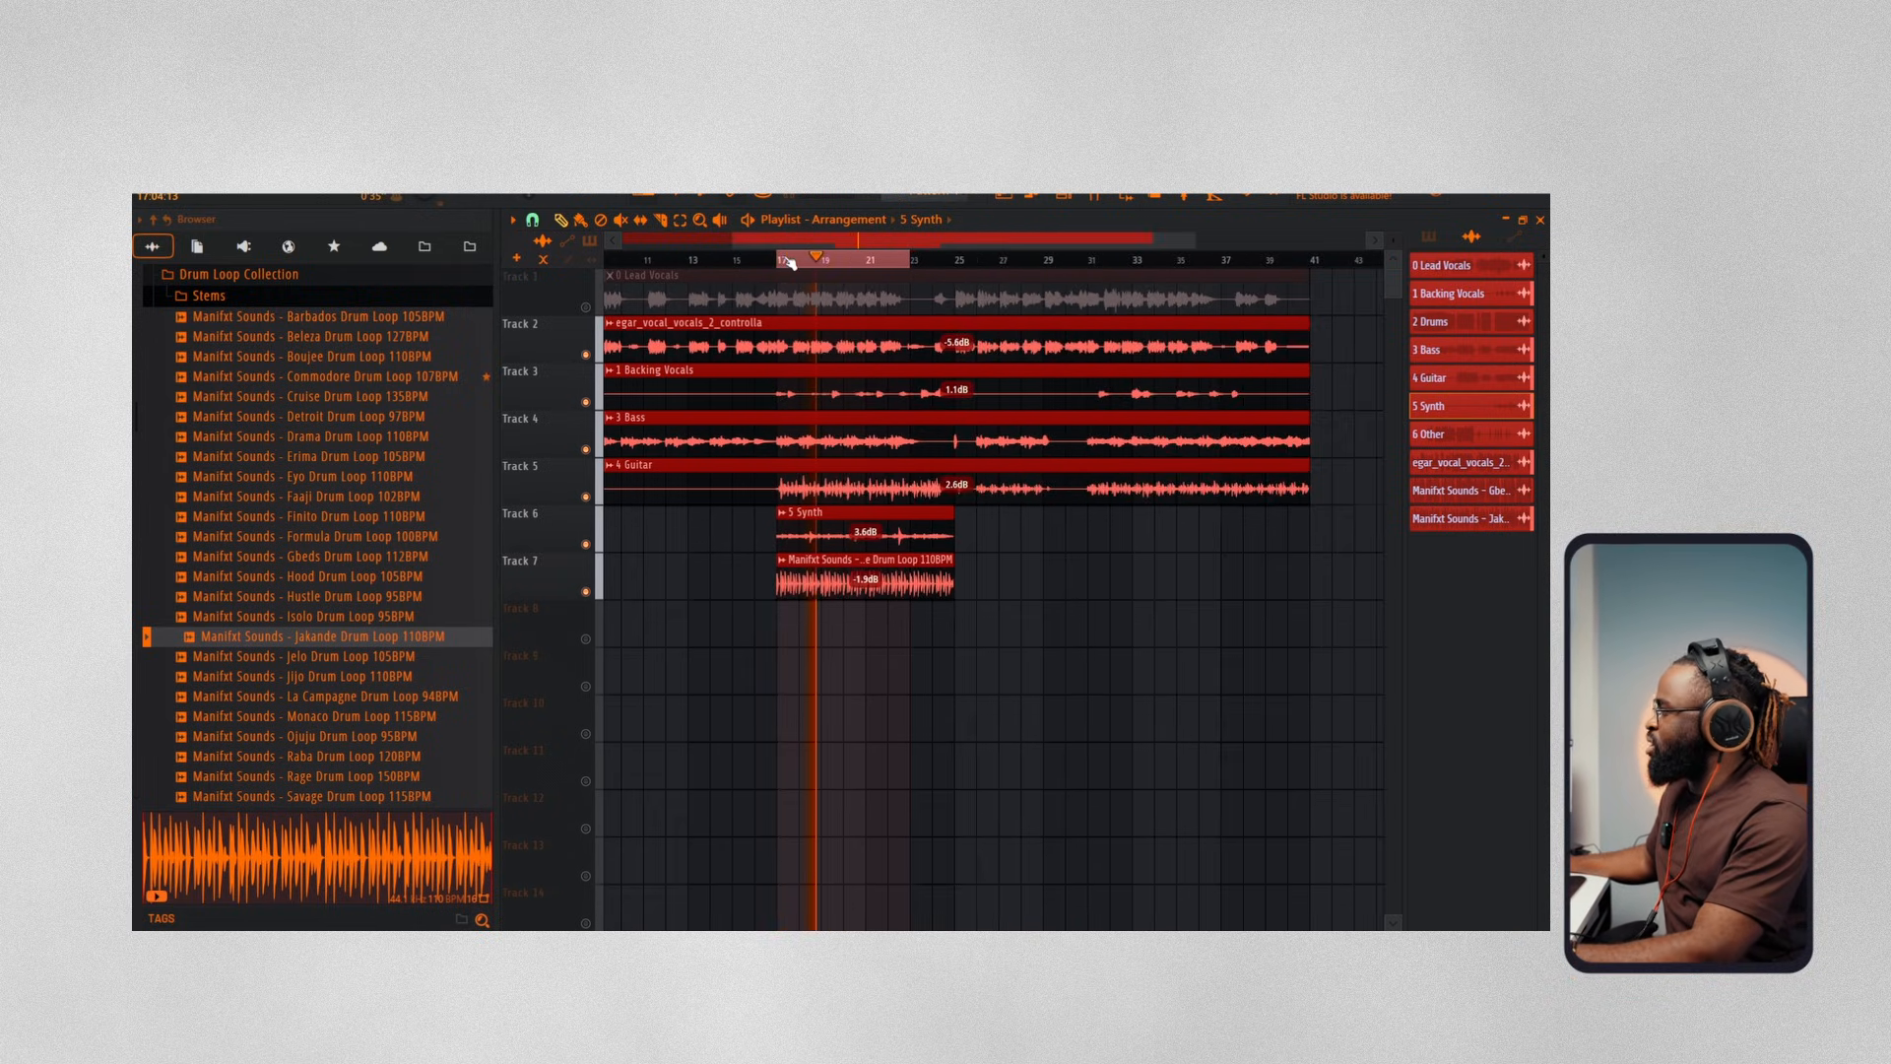